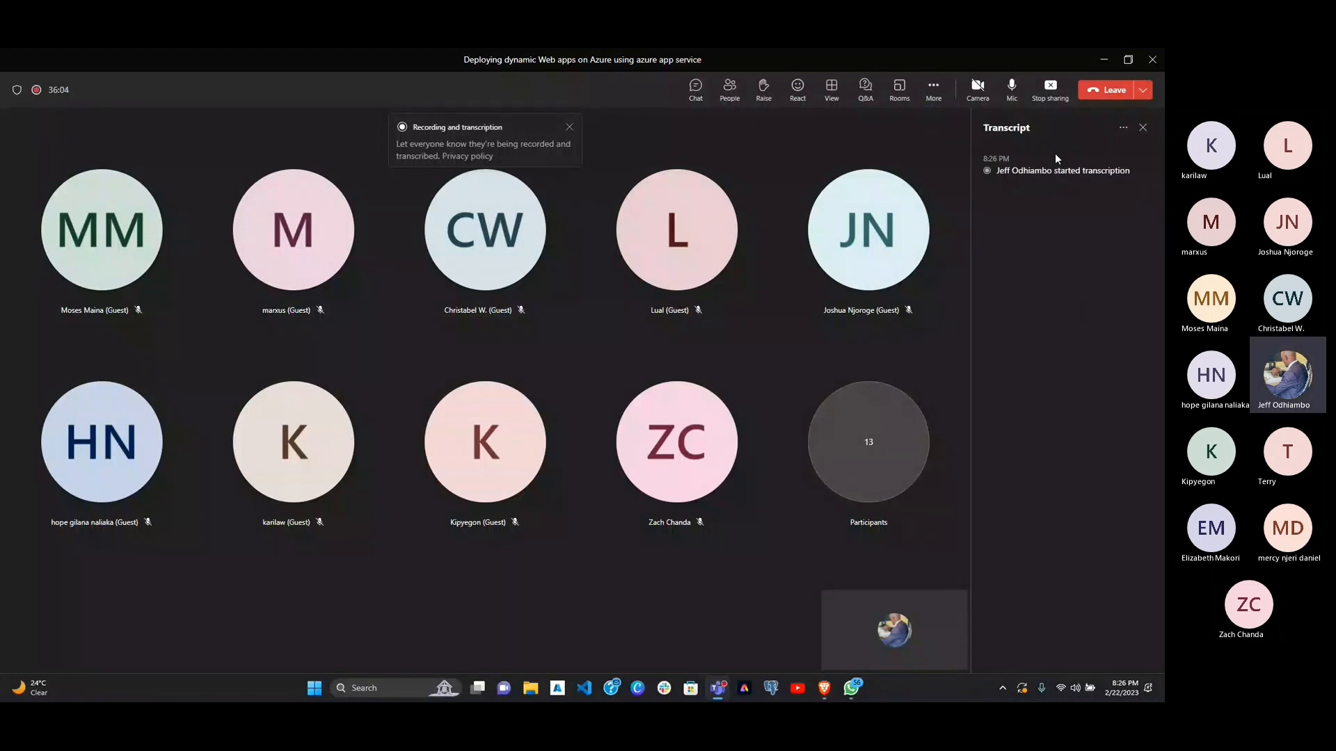
Step: Switch from the Teams meeting to the Azure portal in the browser and open the App Services list from the home page
left_click(1102, 58)
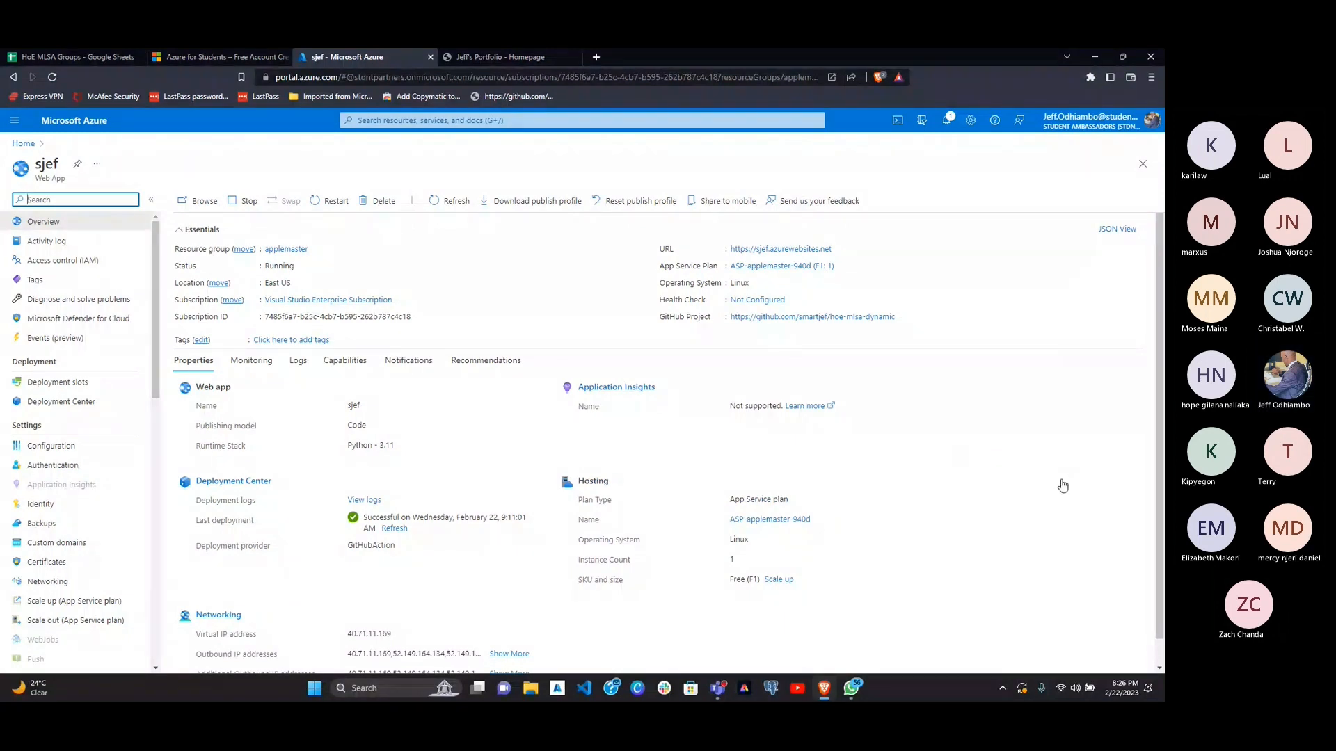
left_click(1062, 478)
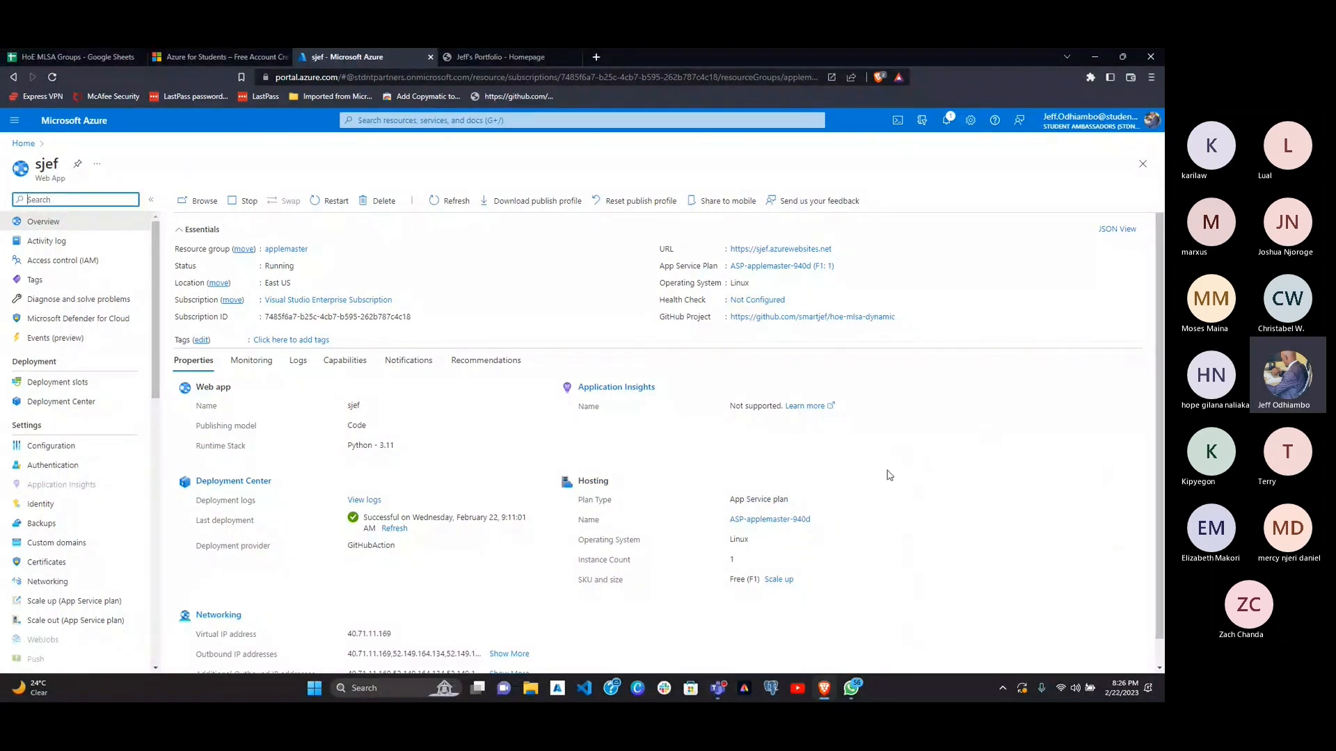
scroll(741, 558, "down", 1)
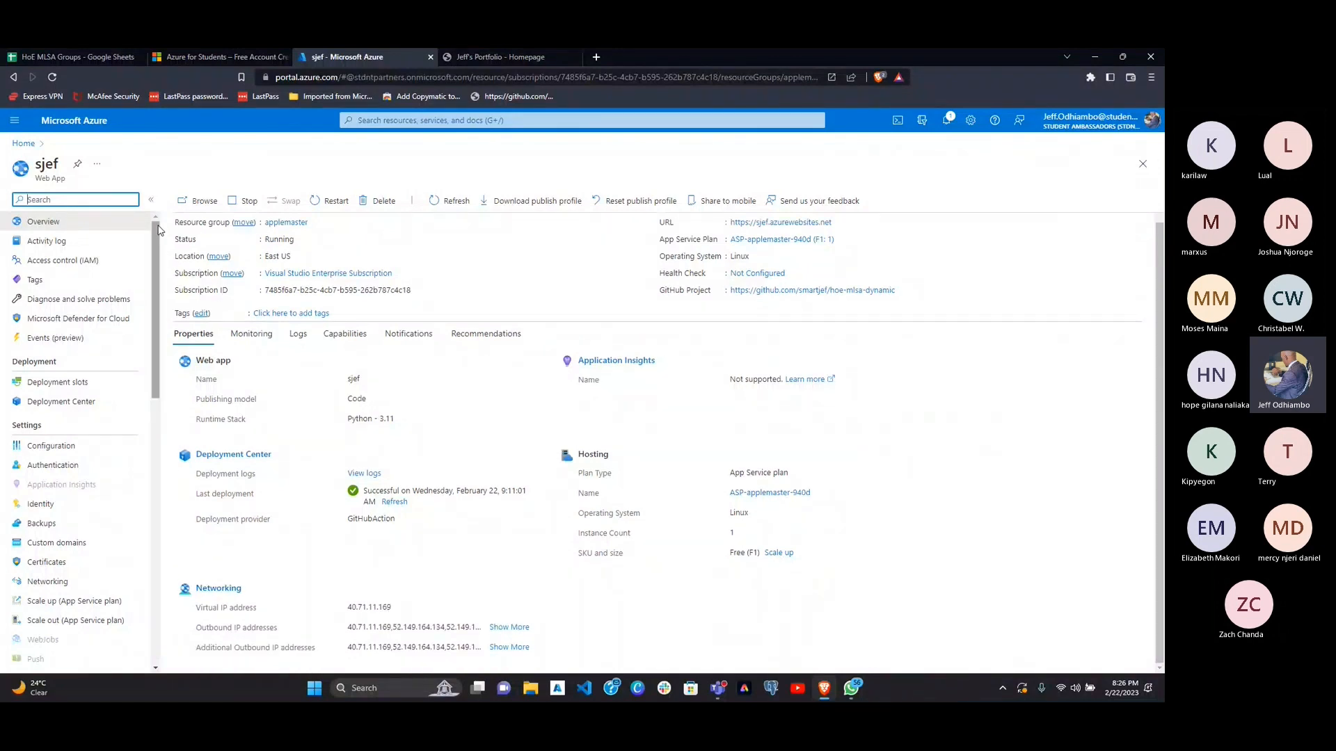
left_click(23, 146)
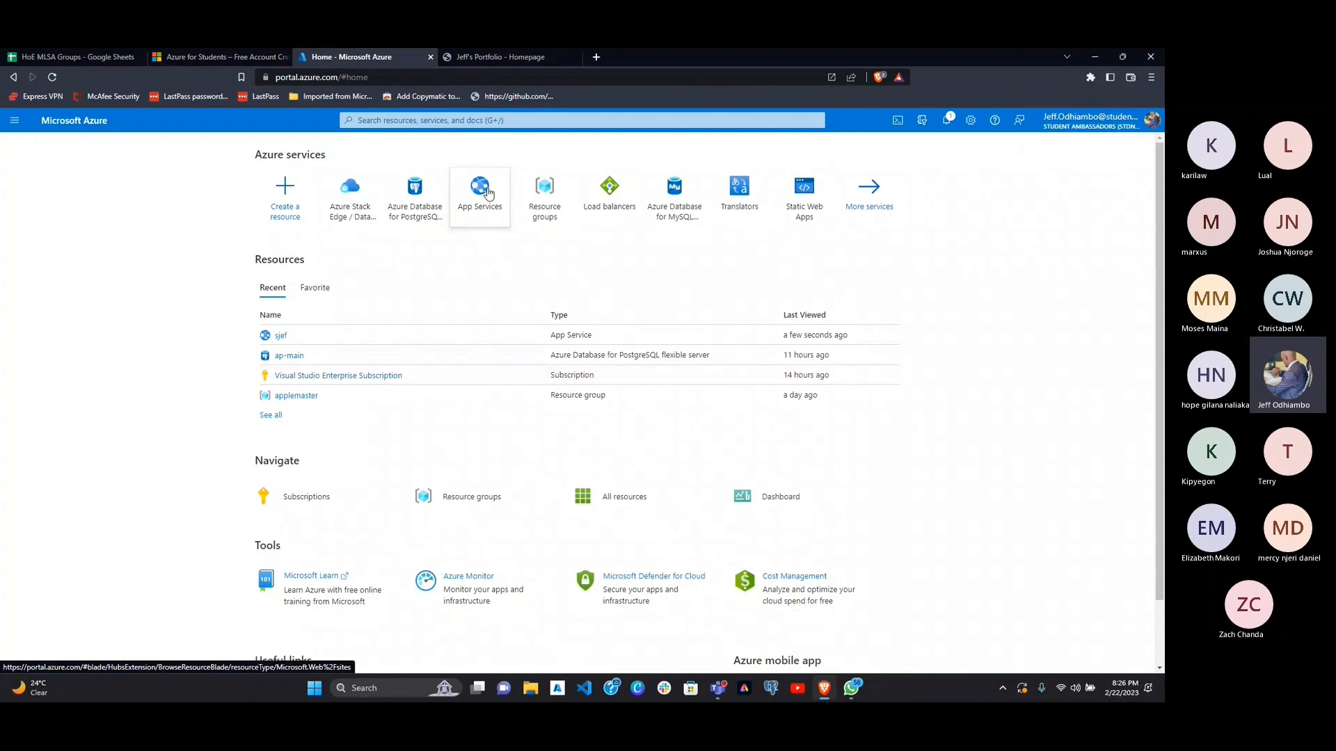
mouse_move(488, 193)
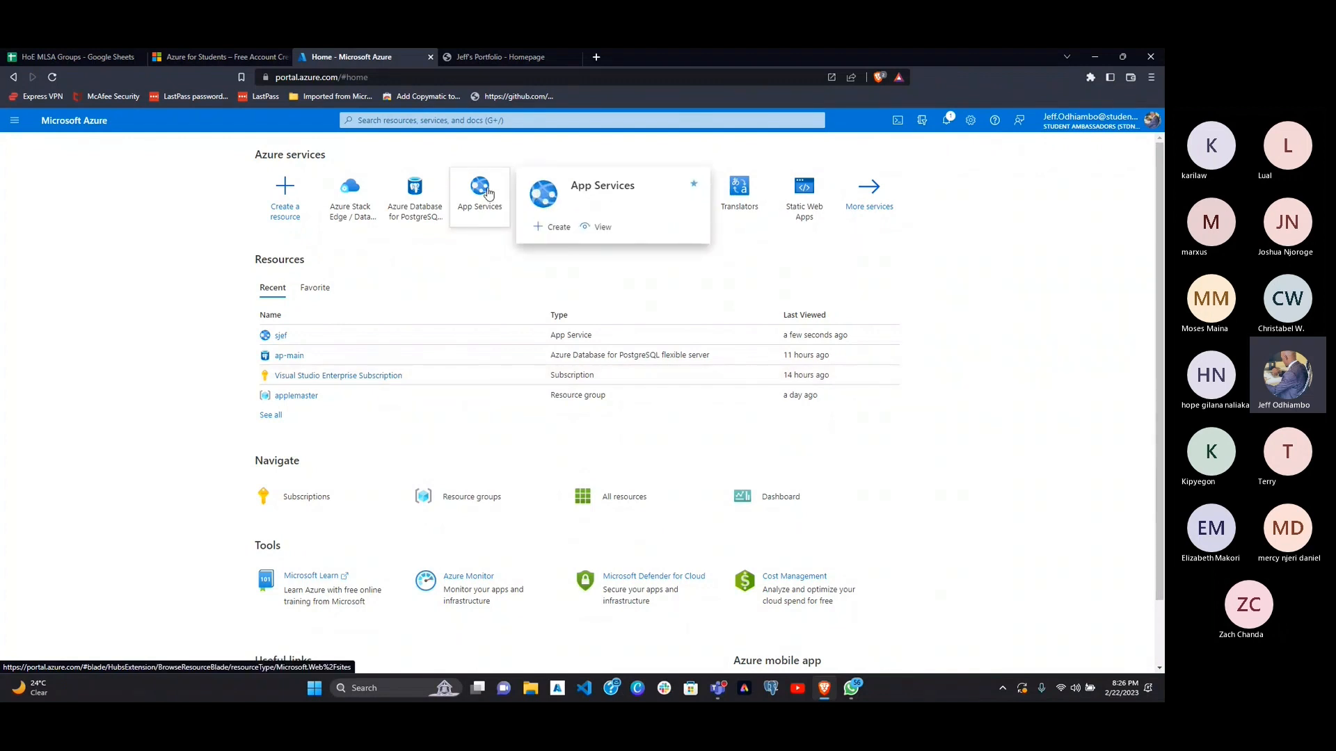
left_click(480, 188)
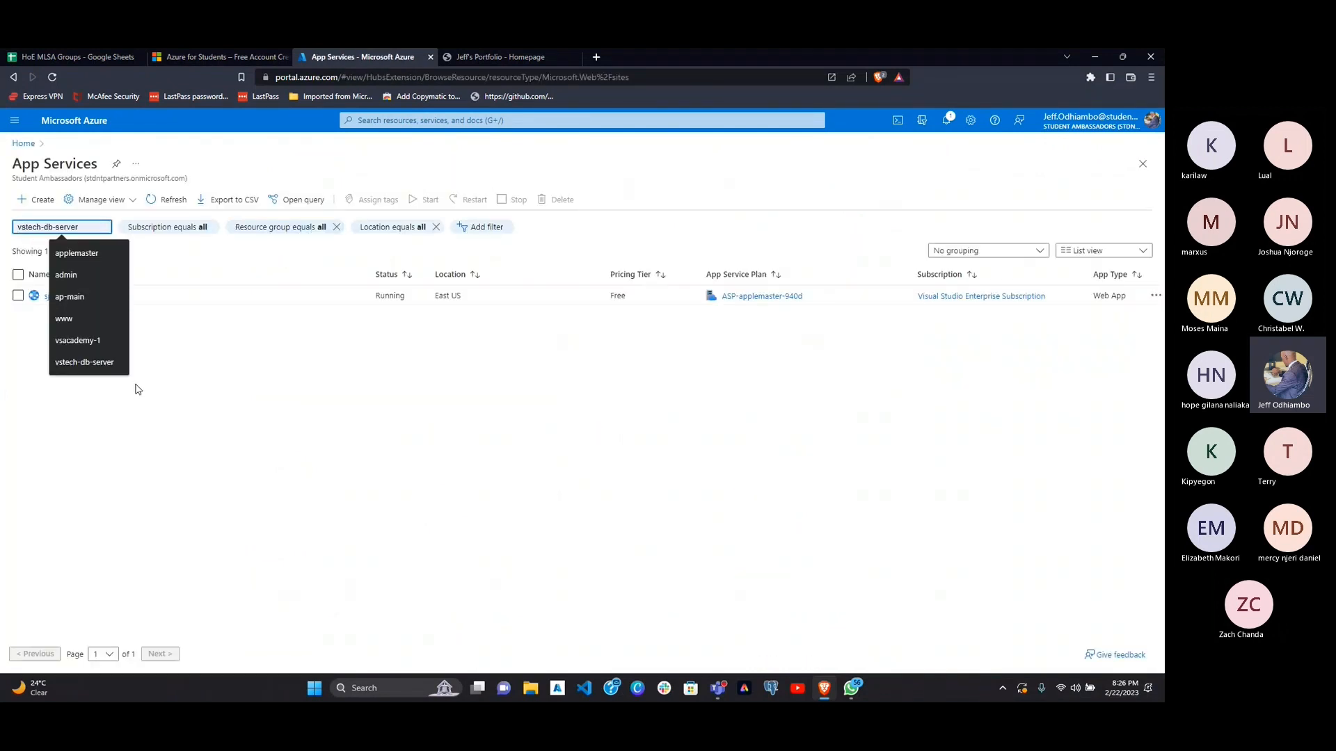
Step: Start creating a new web app from the App Services list
left_click(207, 437)
key("ctrl+plus")
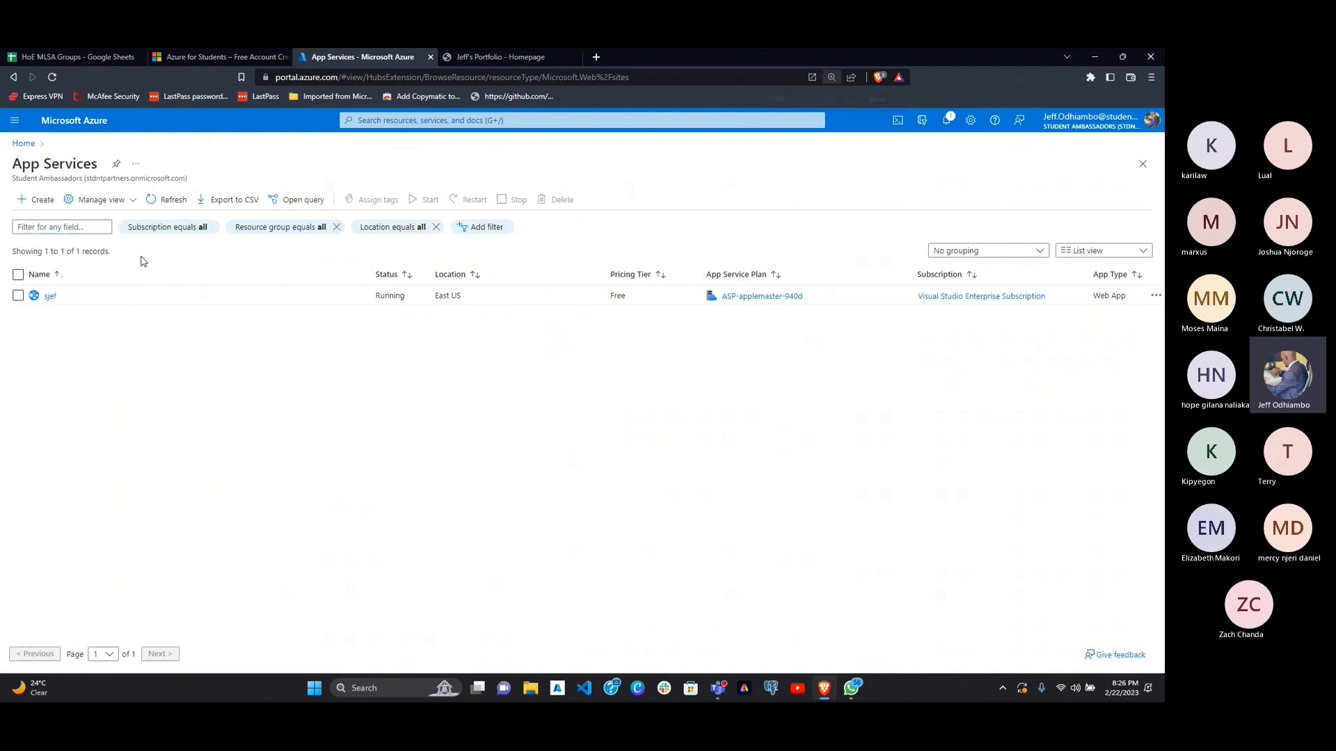
key("ctrl+plus")
key("ctrl+plus")
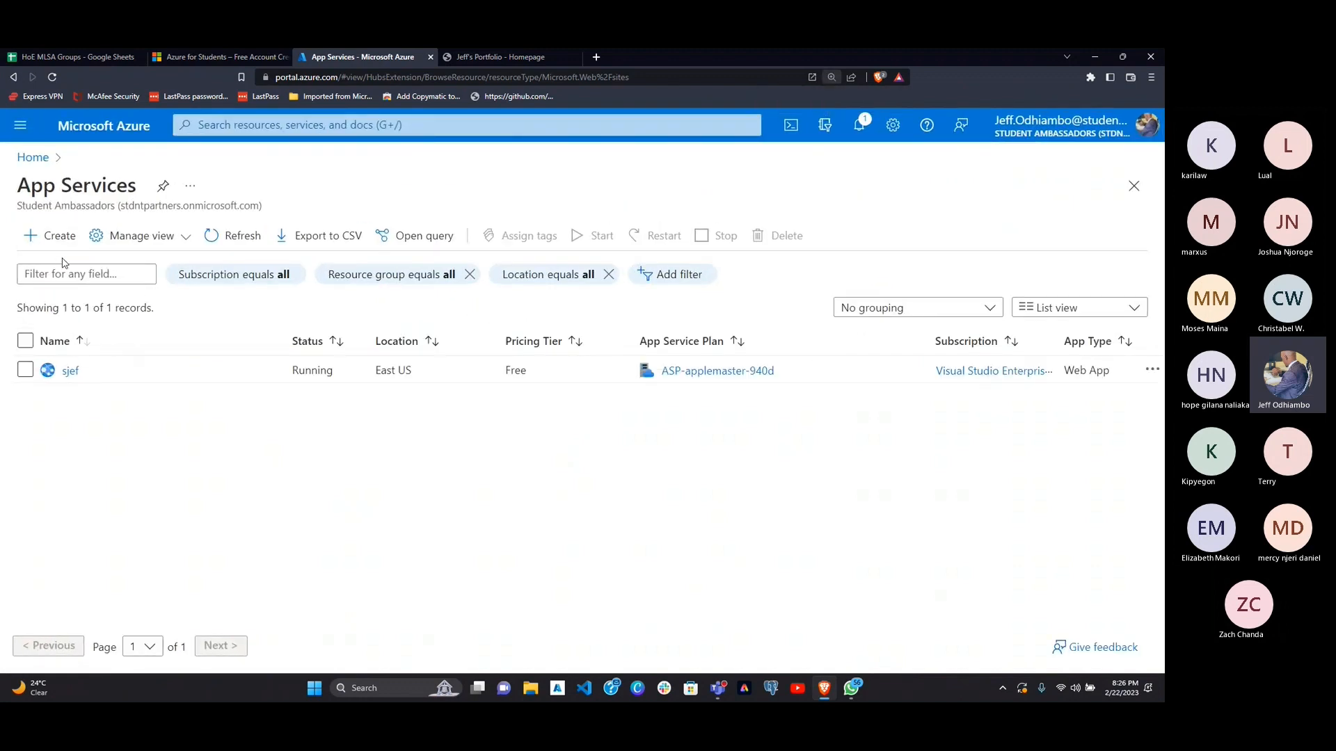
key("ctrl+plus")
key("ctrl+plus")
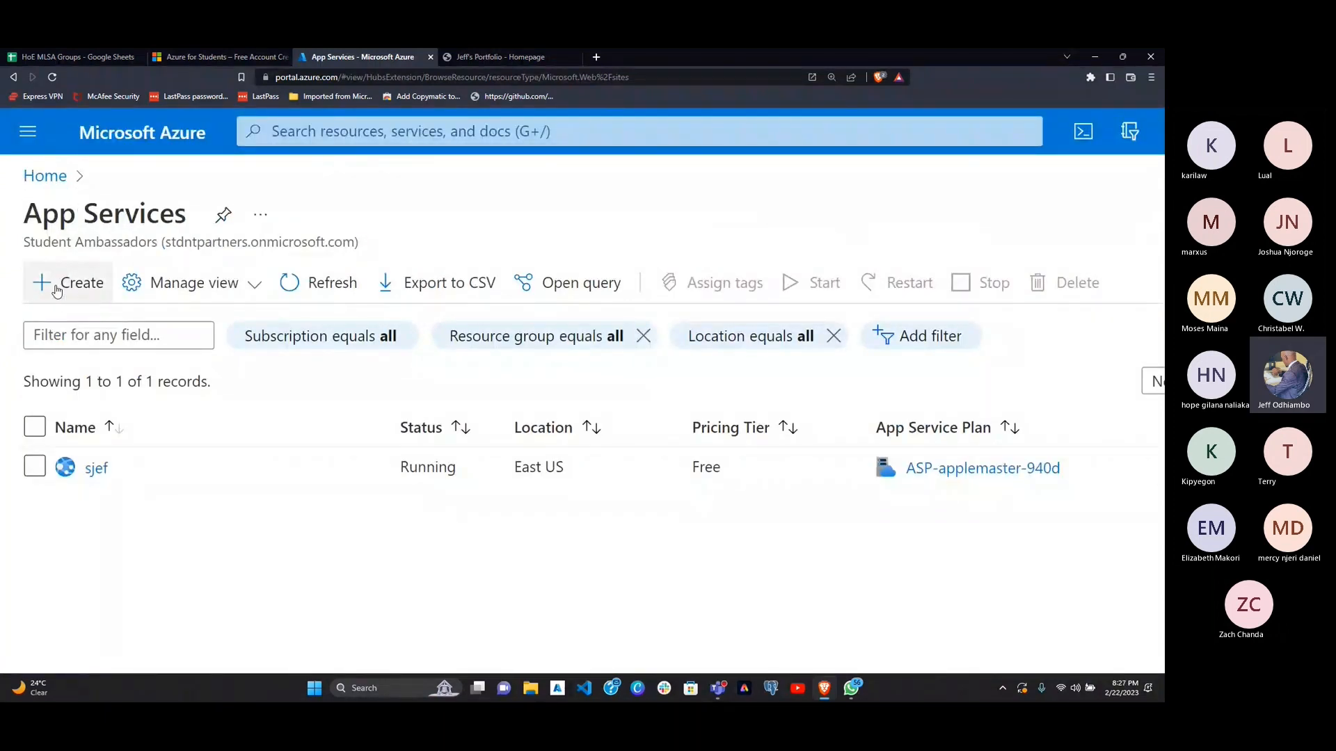
key("ctrl+minus")
key("ctrl+minus")
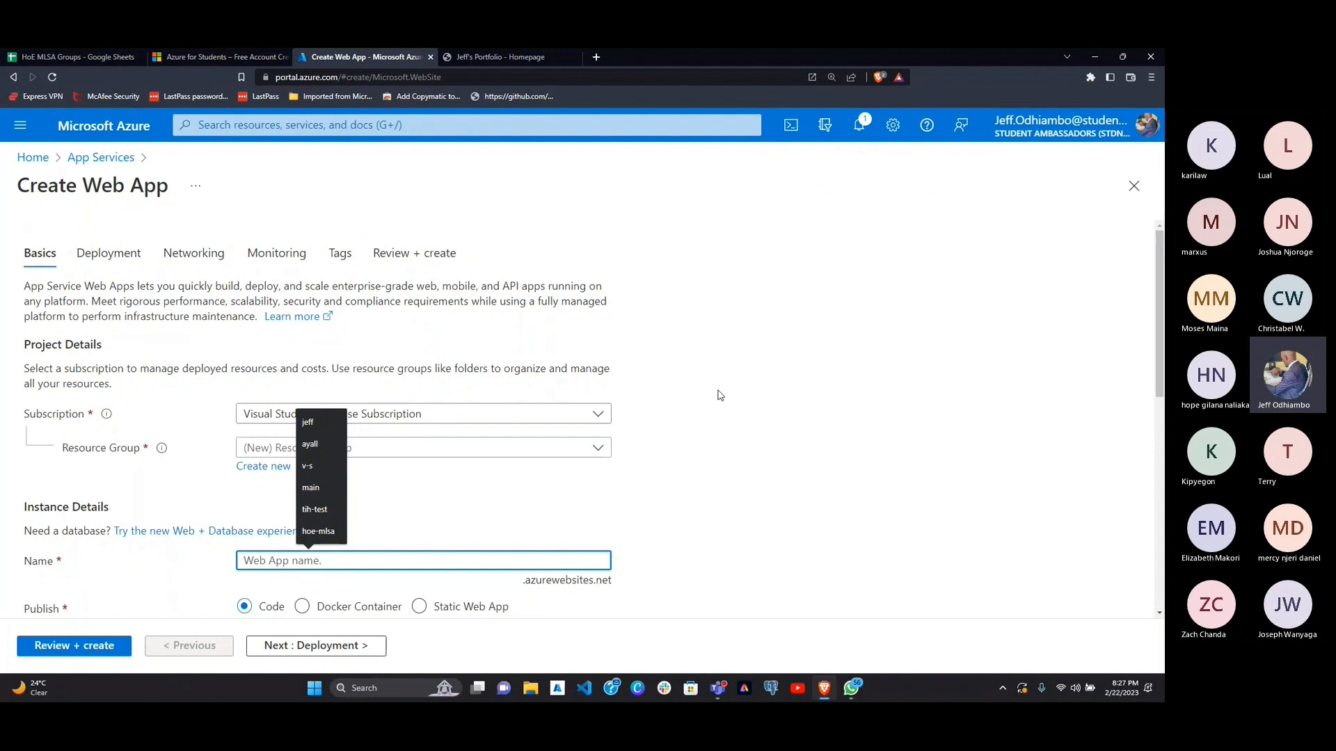
Step: Examine the available subscriptions and the Subscription and Resource Group fields in the project details, keeping Visual Studio Enterprise Subscription
scroll(719, 395, "down", 1)
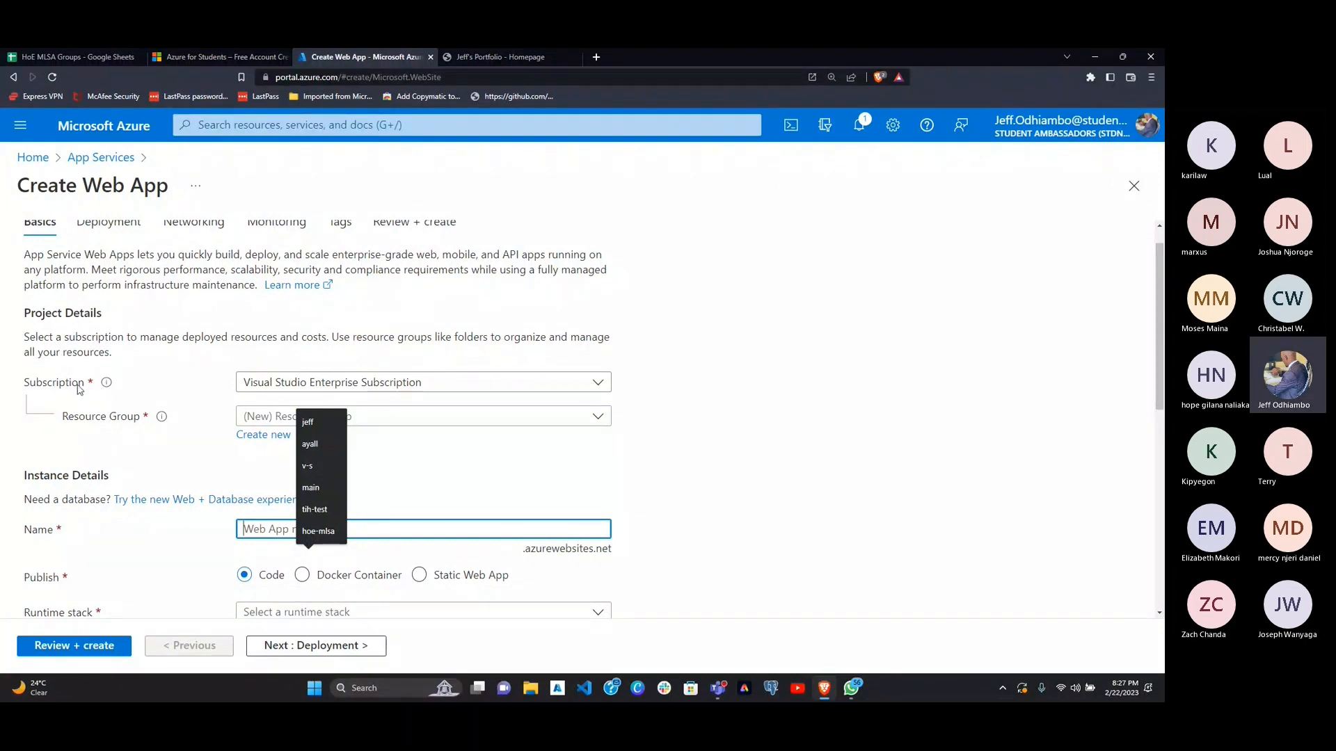
left_click(271, 382)
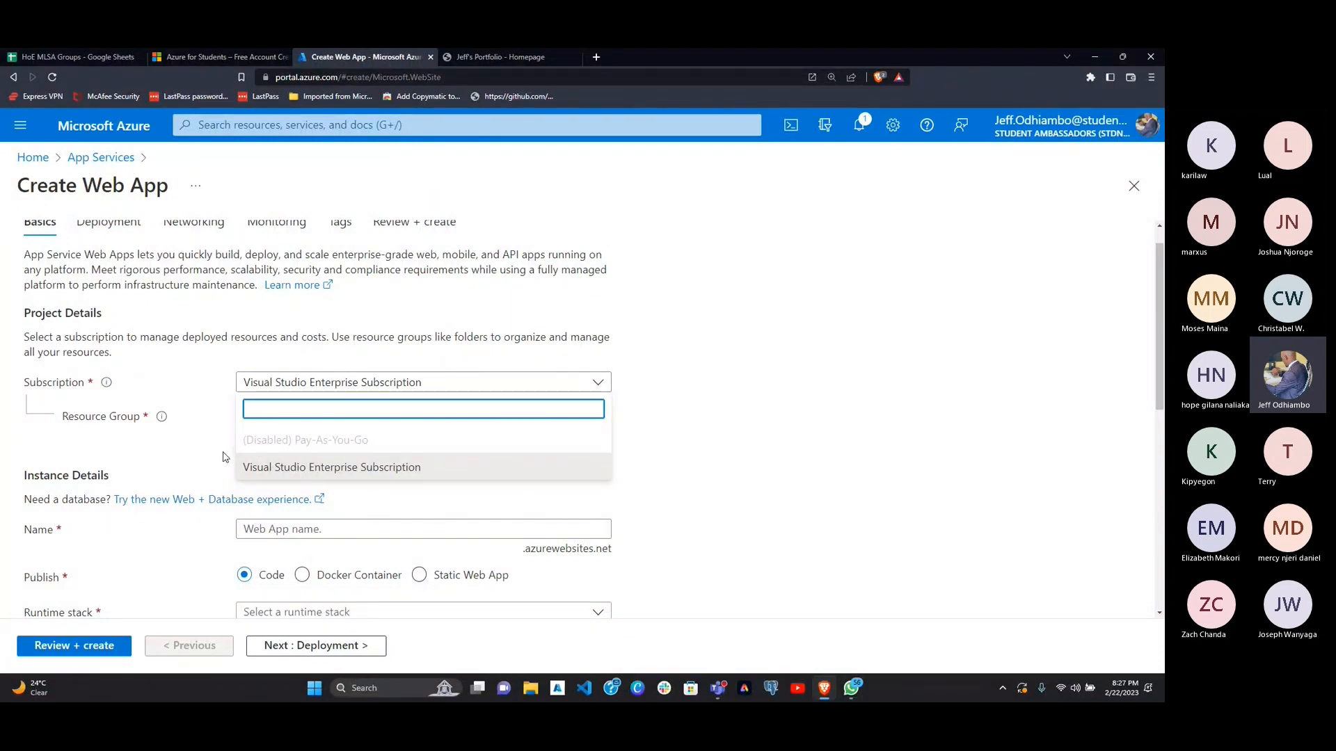
left_click(173, 439)
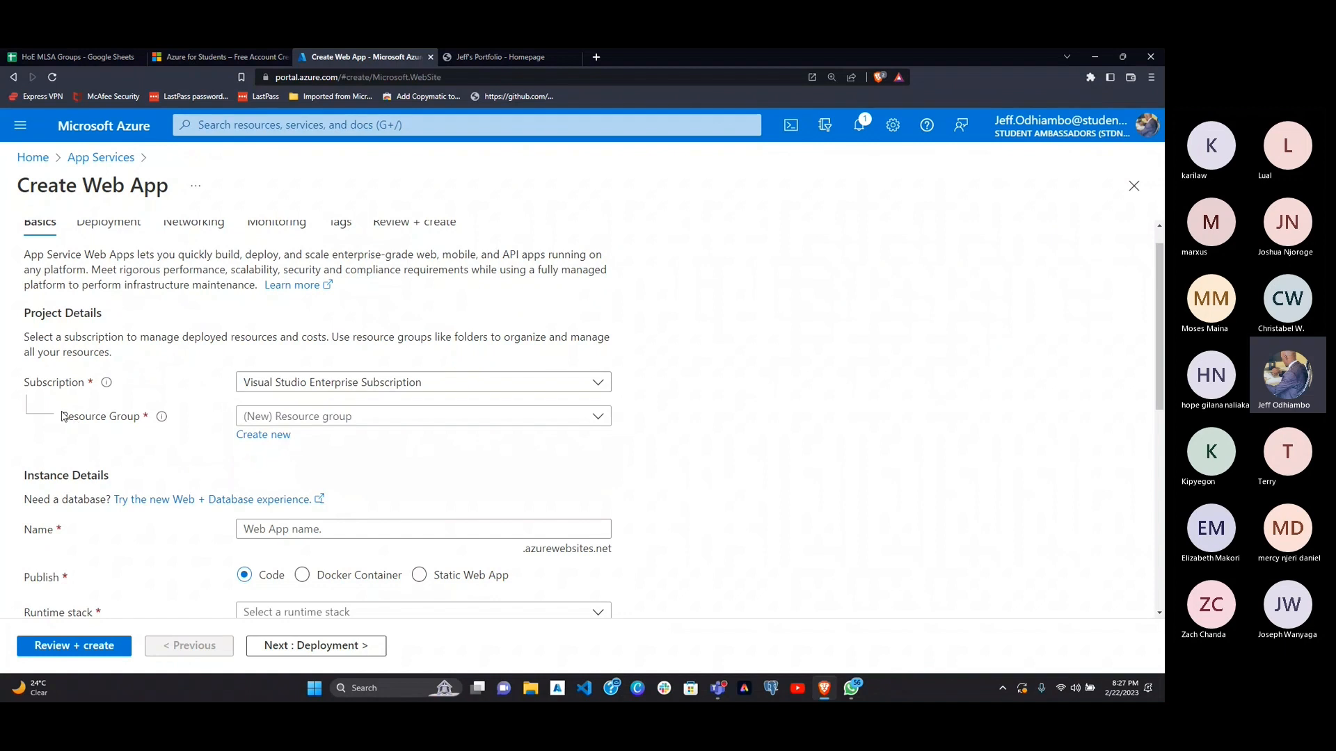
mouse_move(159, 418)
mouse_move(110, 383)
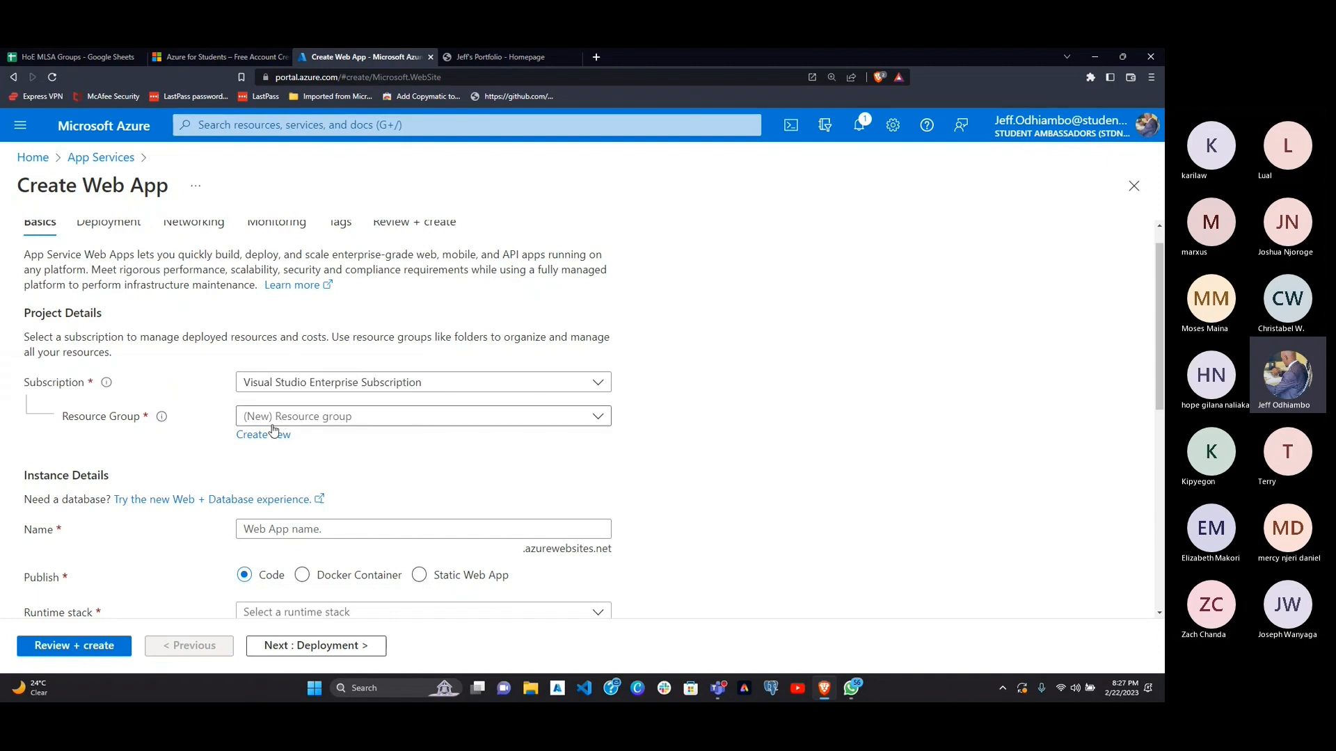
Step: Select the existing resource group vstech for the web app
left_click(300, 416)
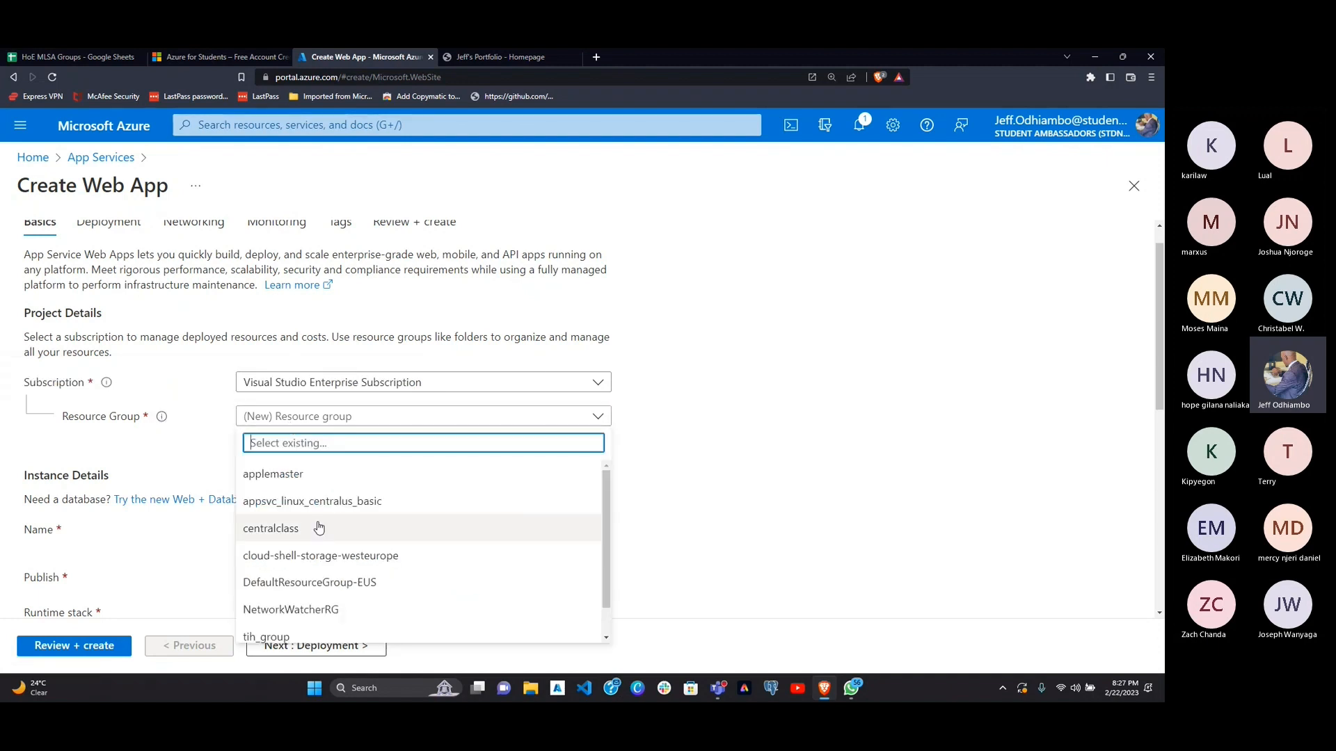
scroll(332, 532, "down", 1)
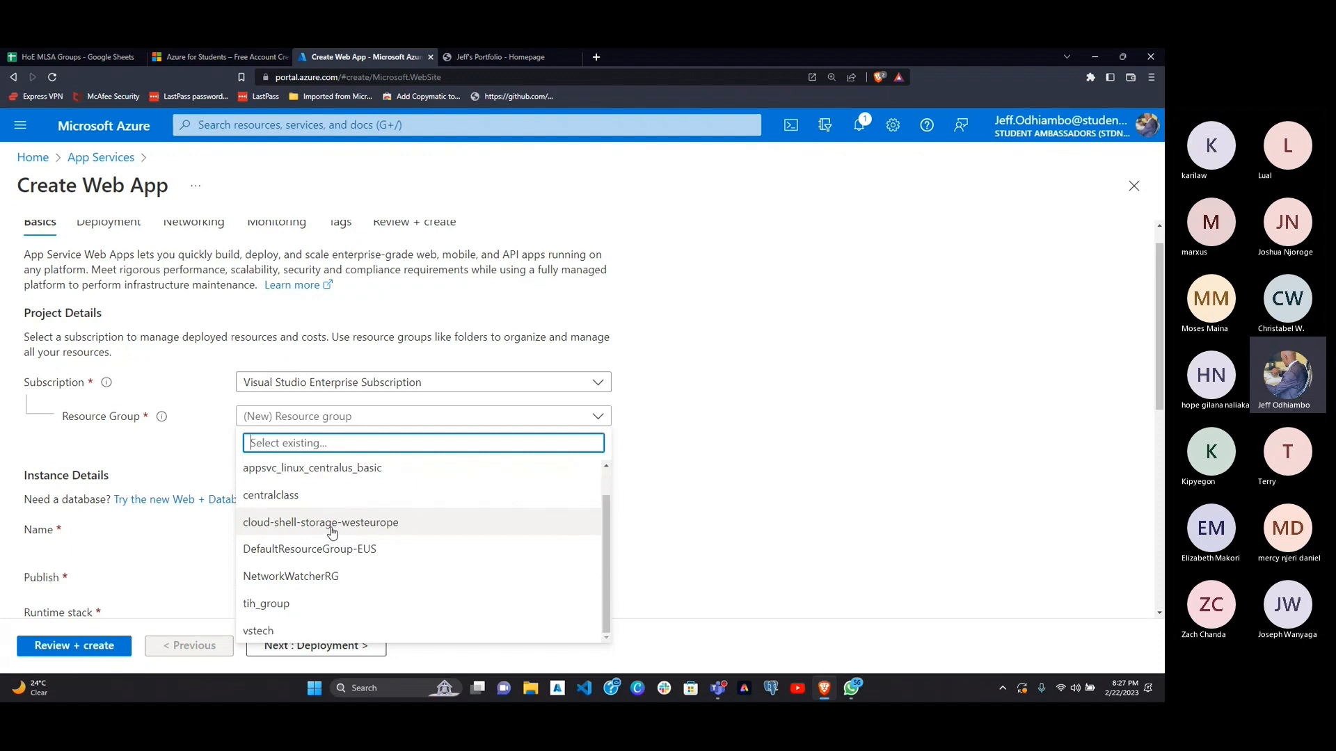
scroll(331, 533, "up", 1)
scroll(332, 533, "down", 1)
left_click(289, 628)
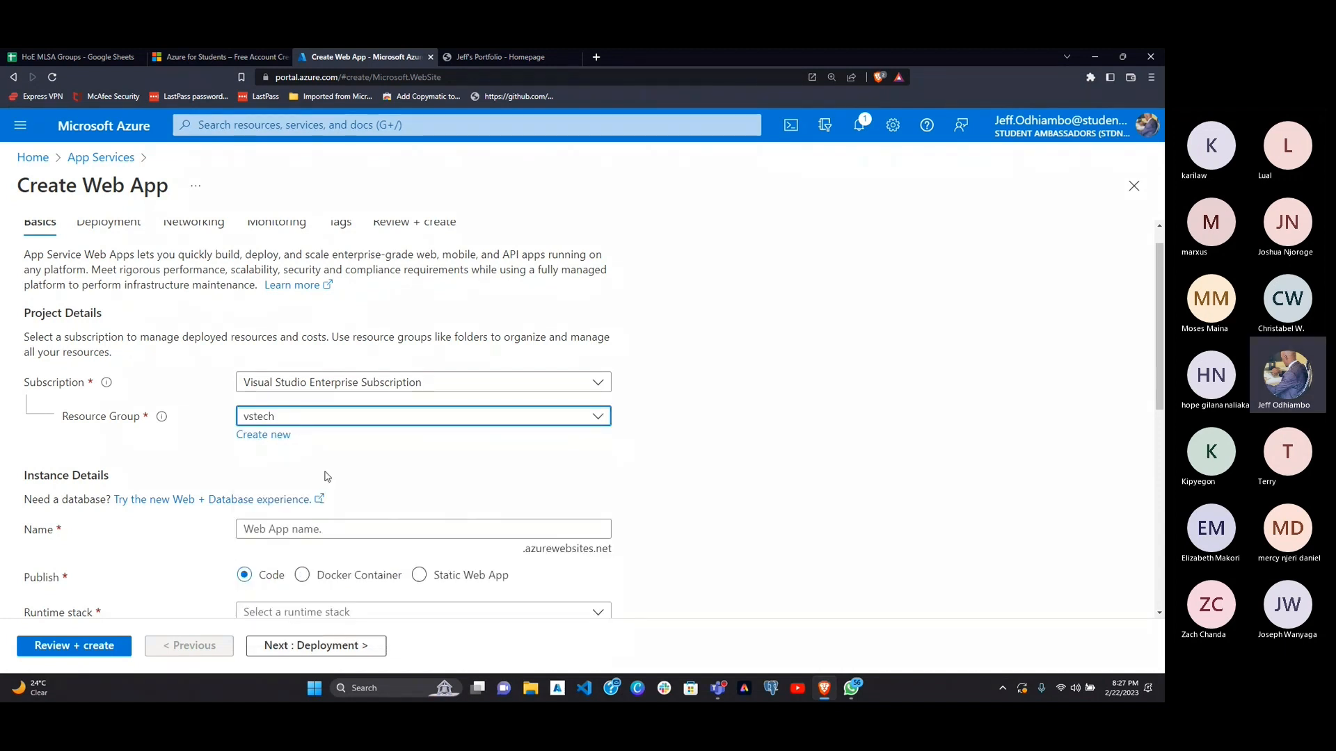
Step: Open the web app's Name field in the Instance Details section for entry
scroll(327, 476, "down", 2)
scroll(209, 390, "down", 1)
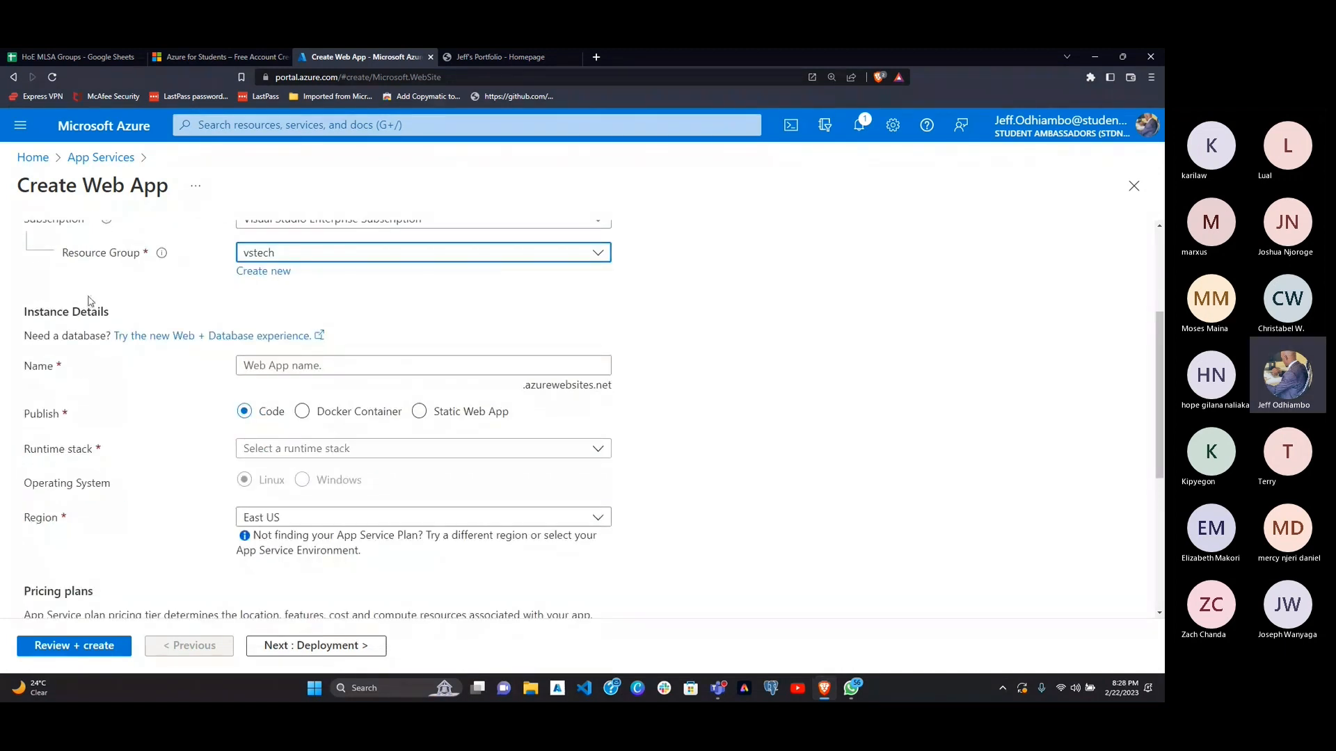
scroll(129, 277, "up", 2)
scroll(125, 271, "down", 2)
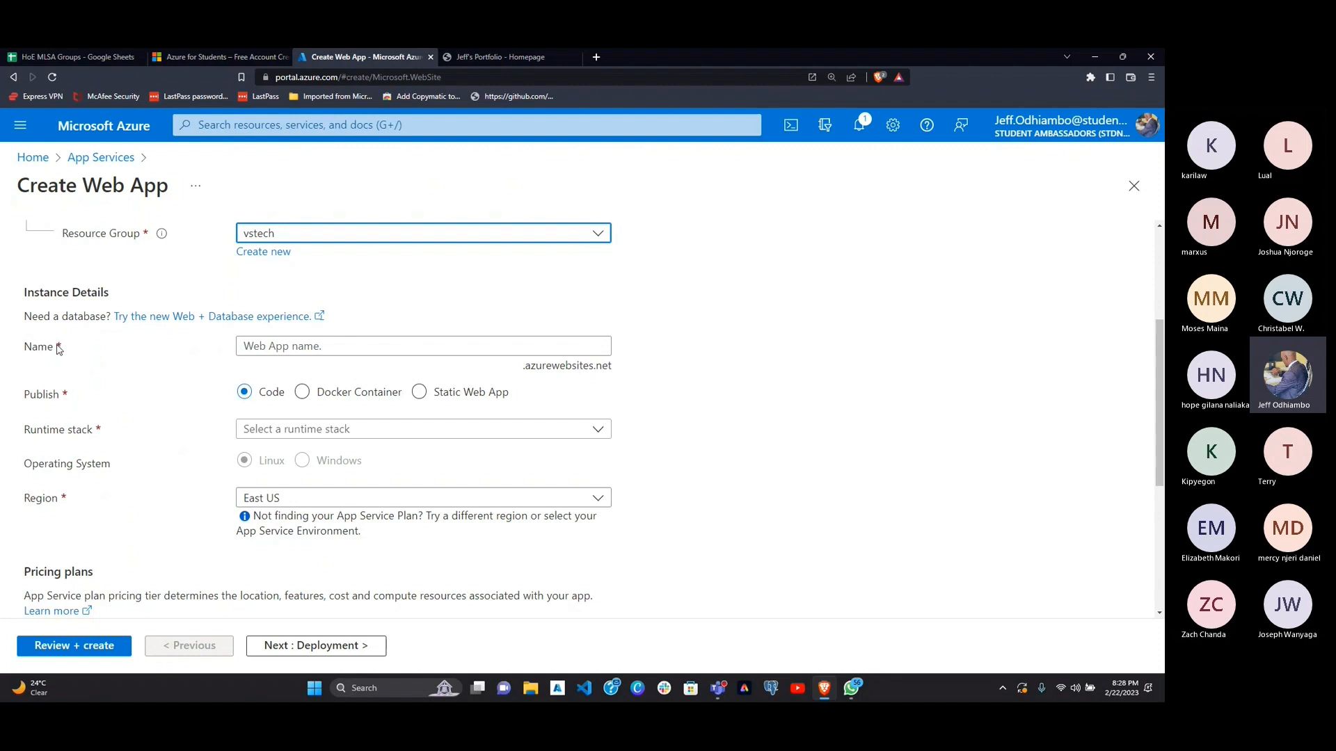
left_click(261, 347)
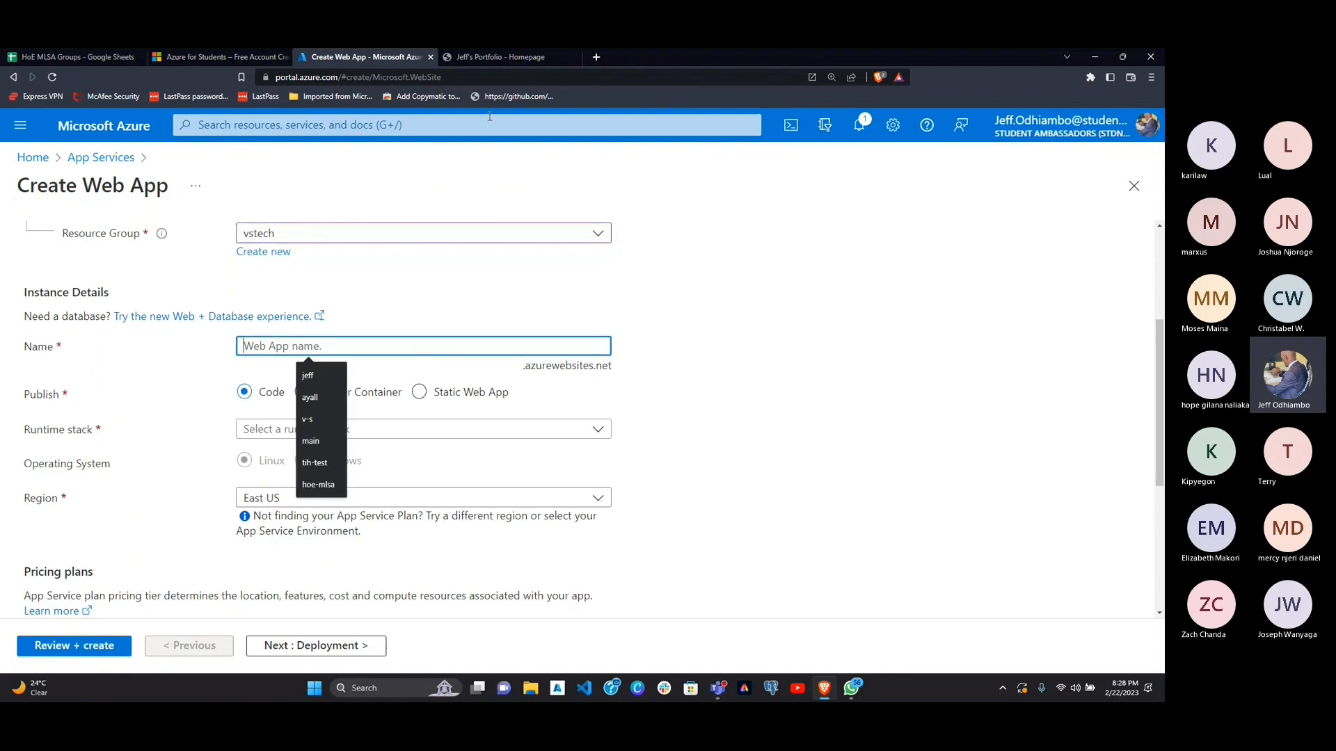
Step: Examine the deployed portfolio site in the other browser tab and its address sjef.azurewebsites.net as an example of app naming
left_click(512, 60)
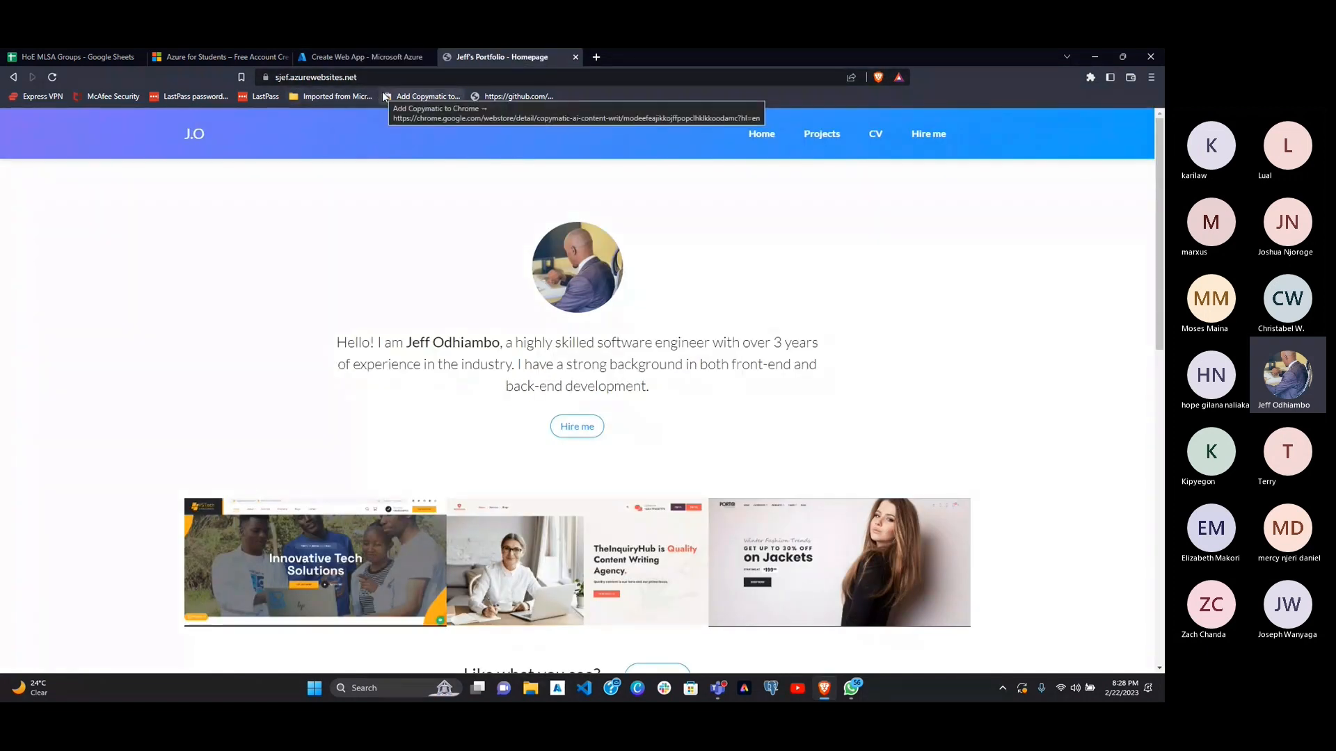
key("ctrl+plus")
key("ctrl+plus")
key("ctrl+plus")
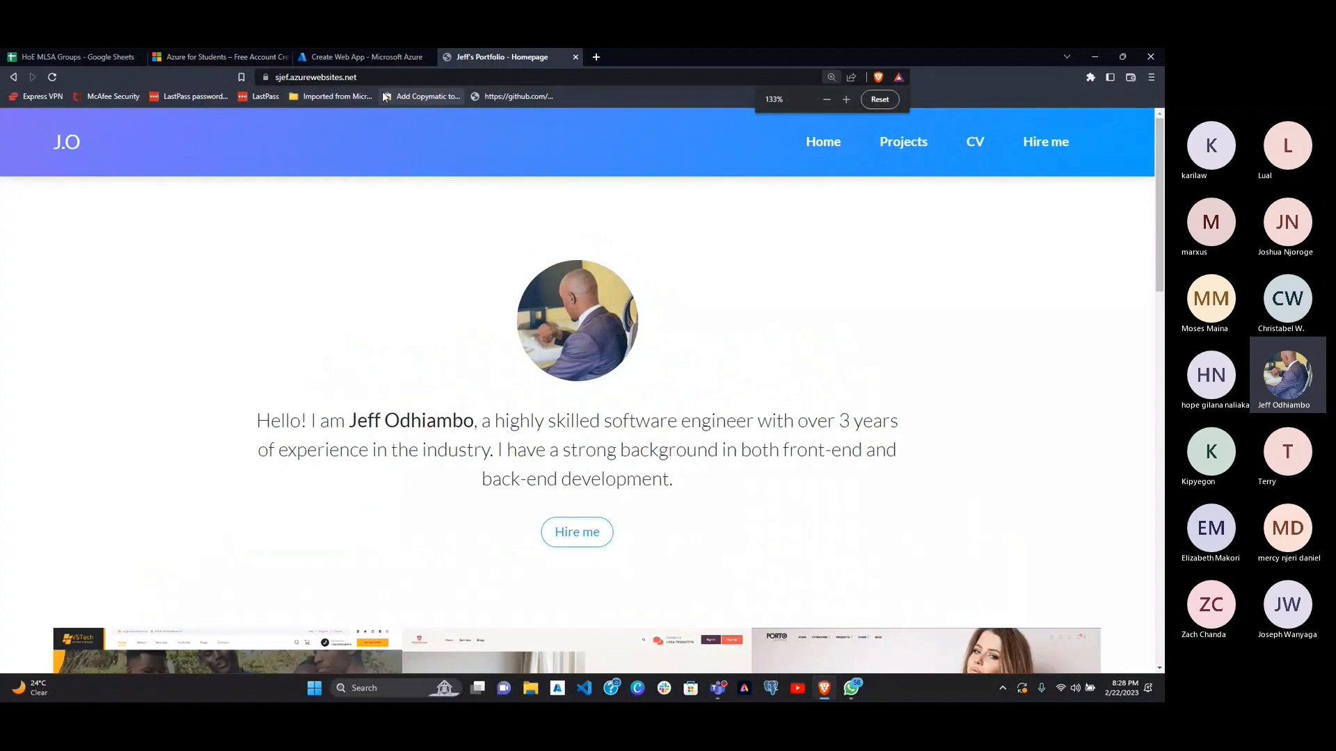
key("ctrl+minus")
key("ctrl+minus")
key("ctrl+minus")
key("ctrl+minus")
key("ctrl+minus")
key("ctrl+minus")
key("ctrl+minus")
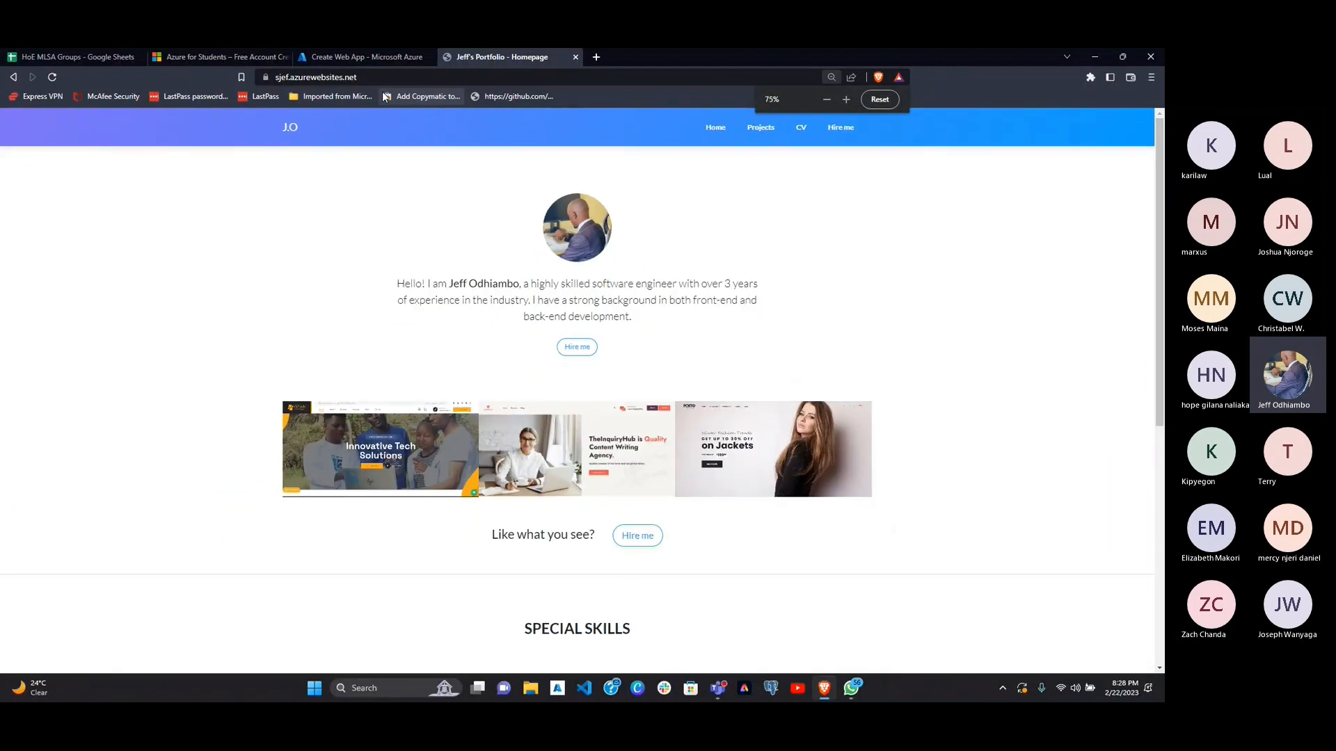
key("ctrl+plus")
key("ctrl+plus")
key("ctrl+plus")
key("ctrl+plus")
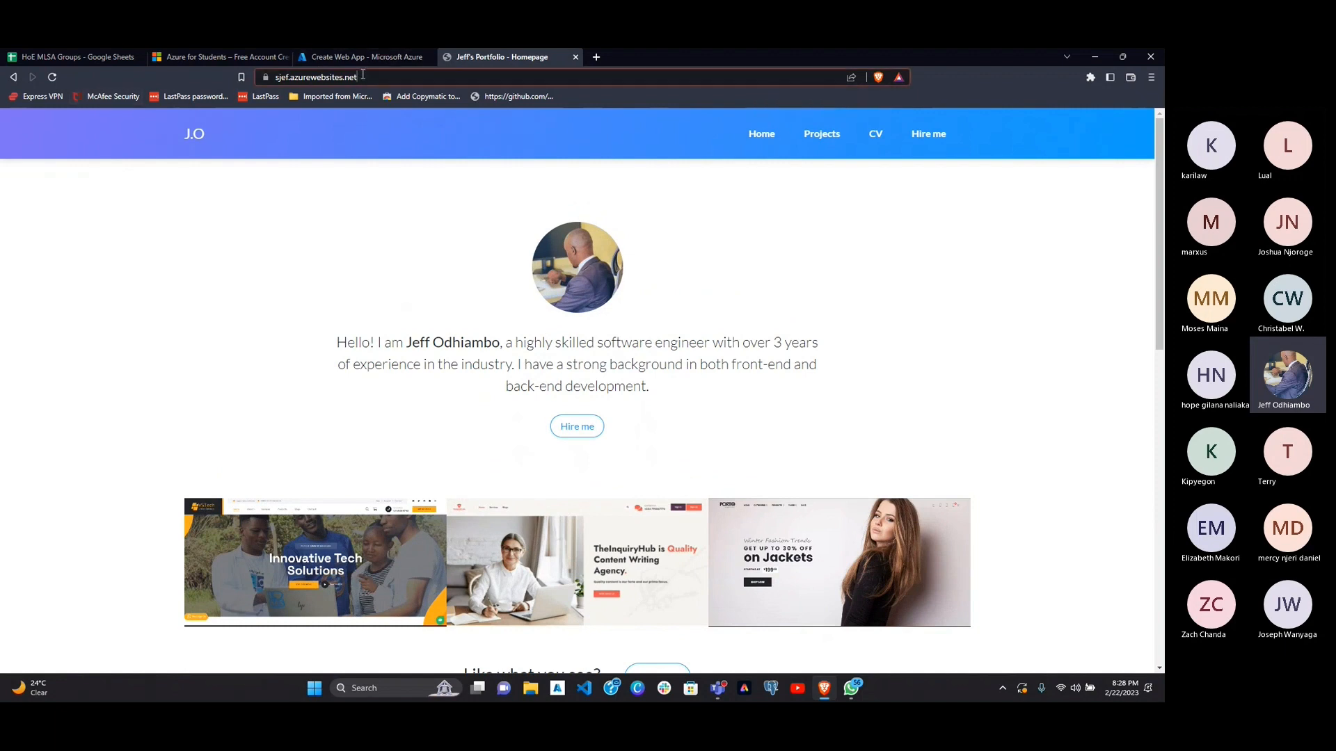
left_click_drag(358, 77, 273, 78)
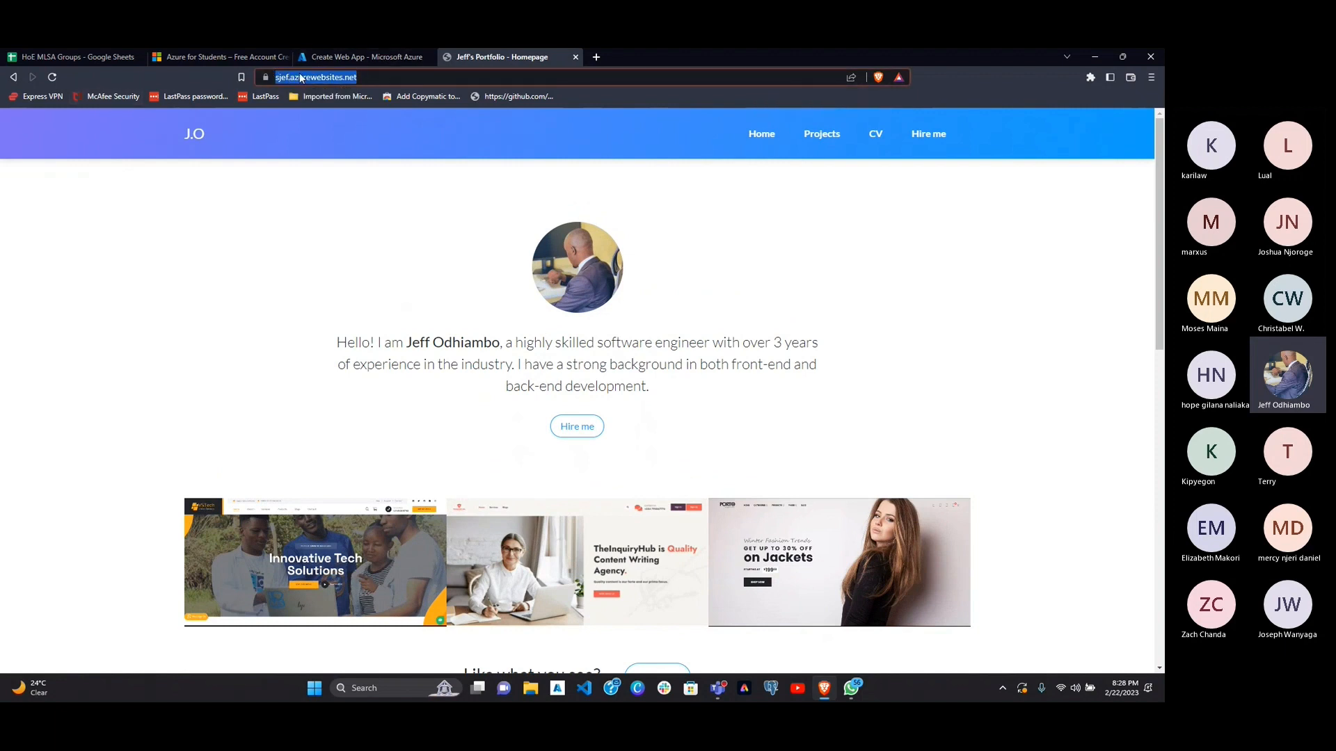
left_click(372, 76)
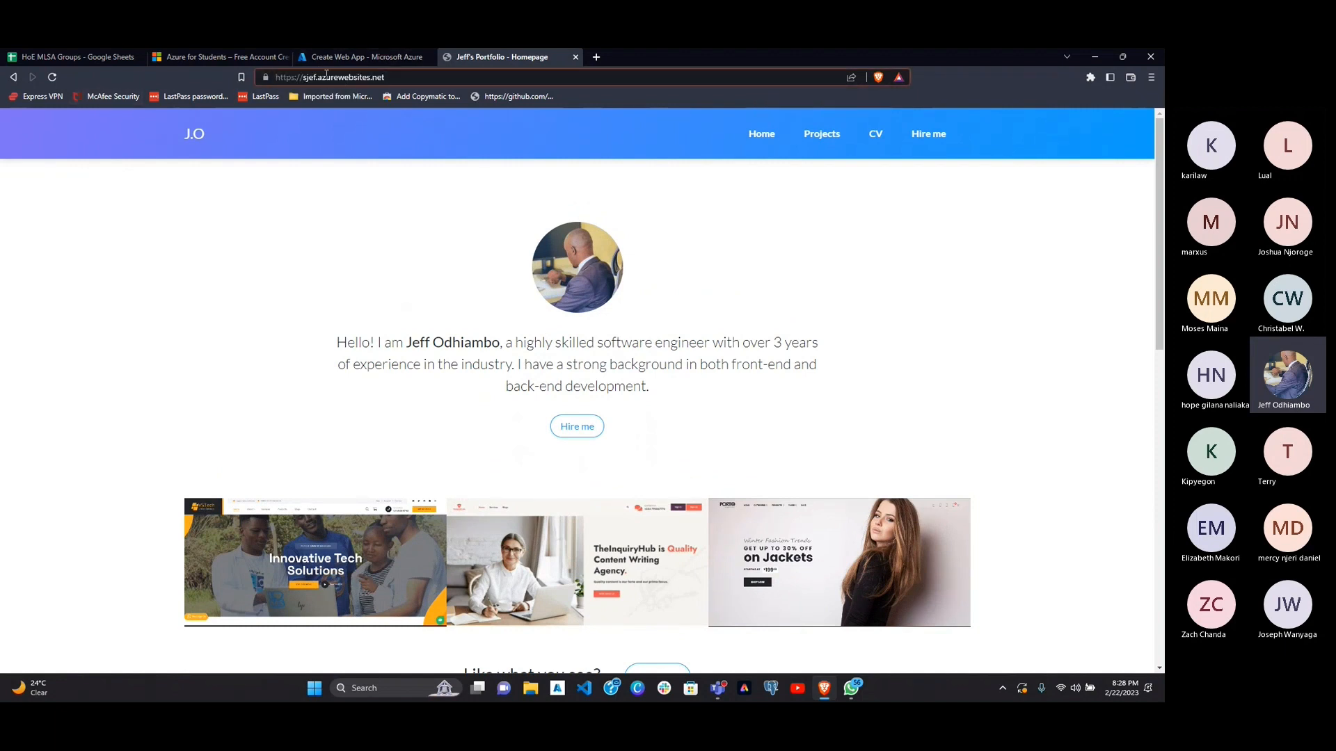
left_click_drag(316, 77, 305, 79)
left_click(412, 79)
Step: Return to the Create Web App form, try sjef as the web app's name, and replace it with jeff
left_click(337, 54)
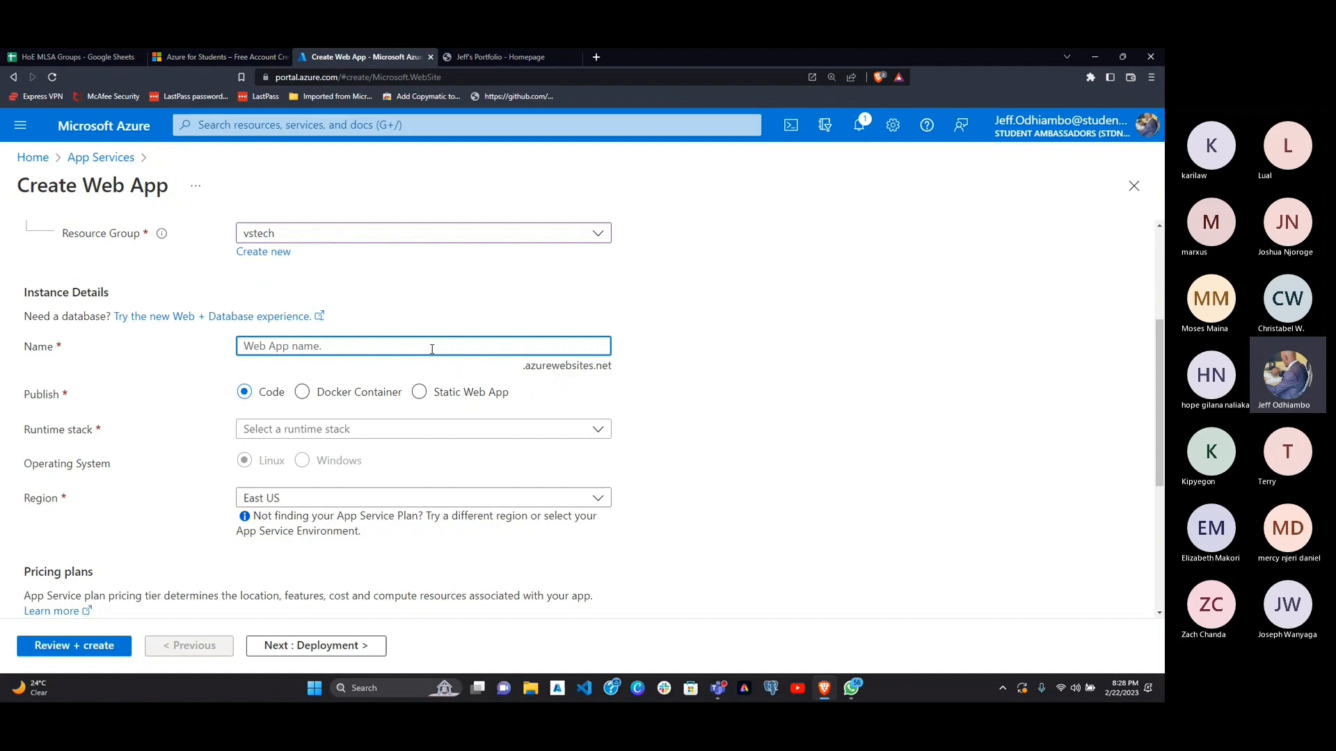
type("sjef")
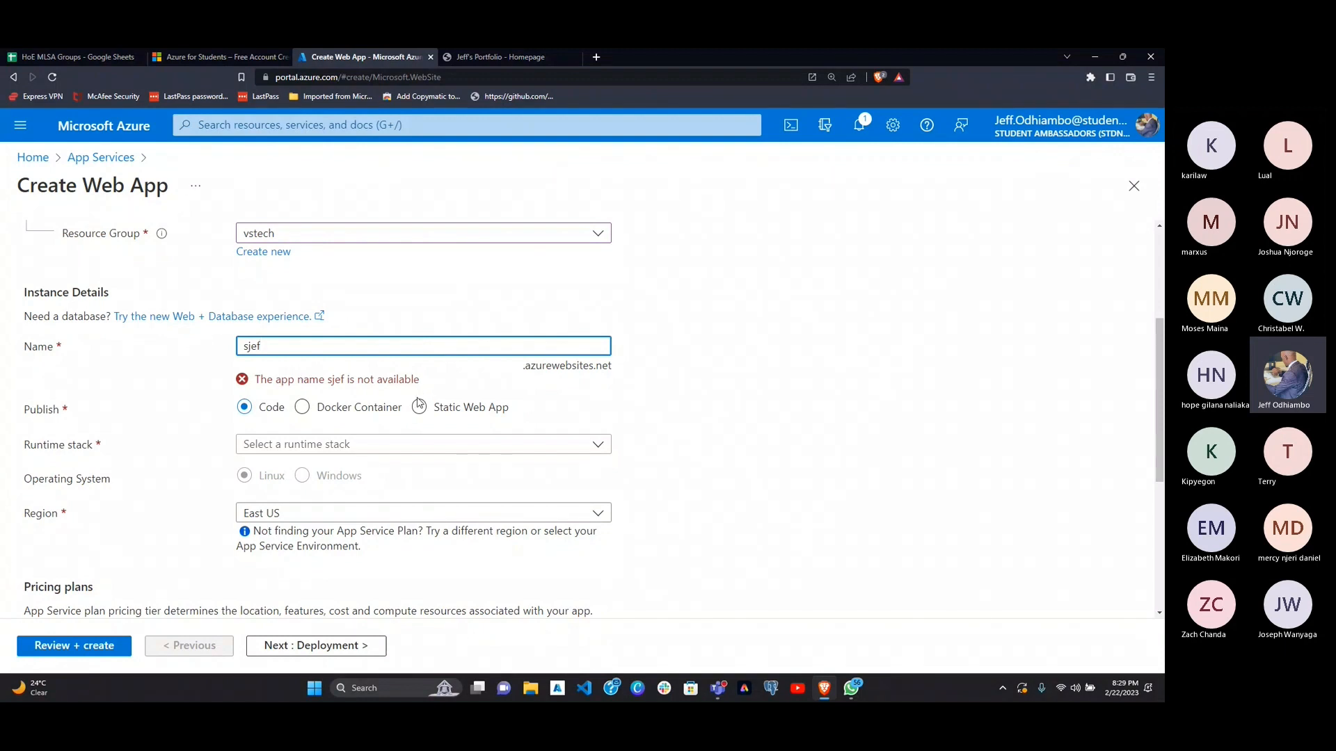
key("BackSpace")
key("BackSpace")
key("BackSpace")
key("BackSpace")
type("jeff")
left_click(418, 405)
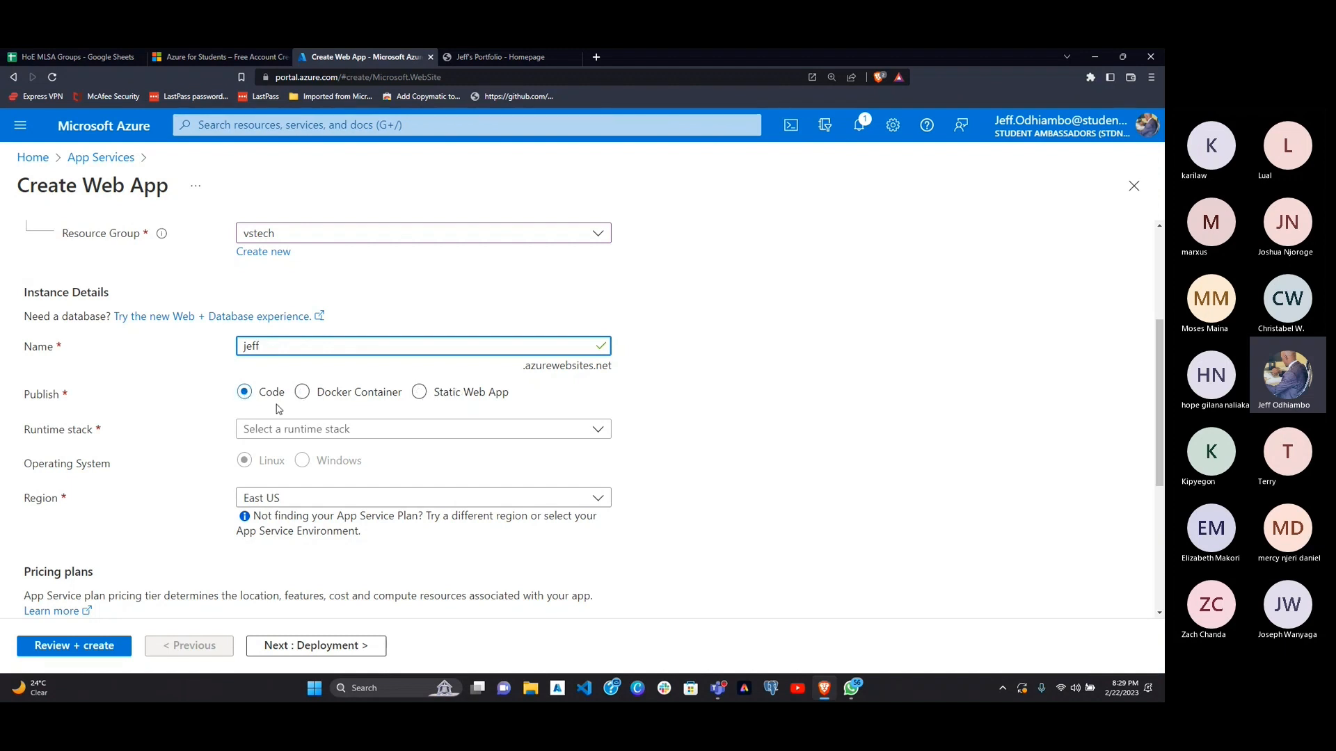
Step: Open the runtime stack choices for the web app and look through the available languages and versions
scroll(277, 409, "down", 2)
scroll(277, 409, "down", 2)
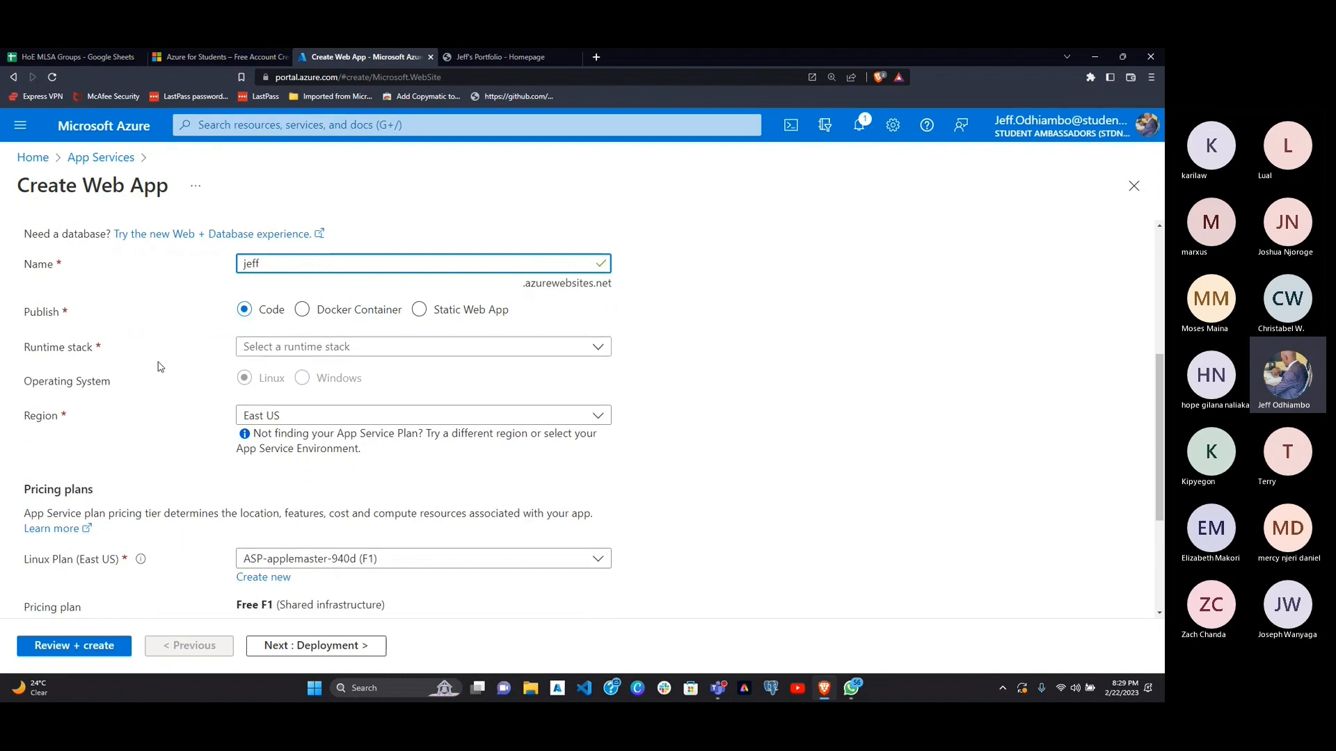
left_click(285, 347)
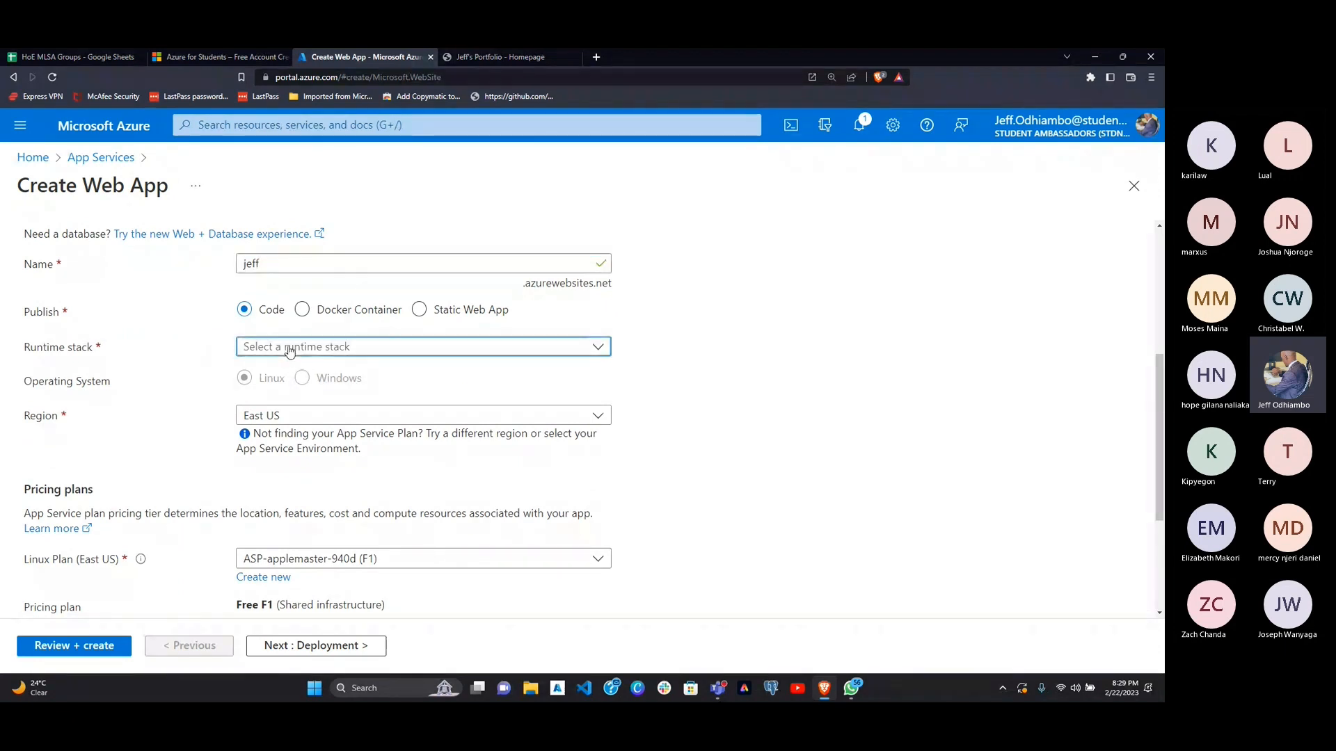
scroll(371, 540, "down", 3)
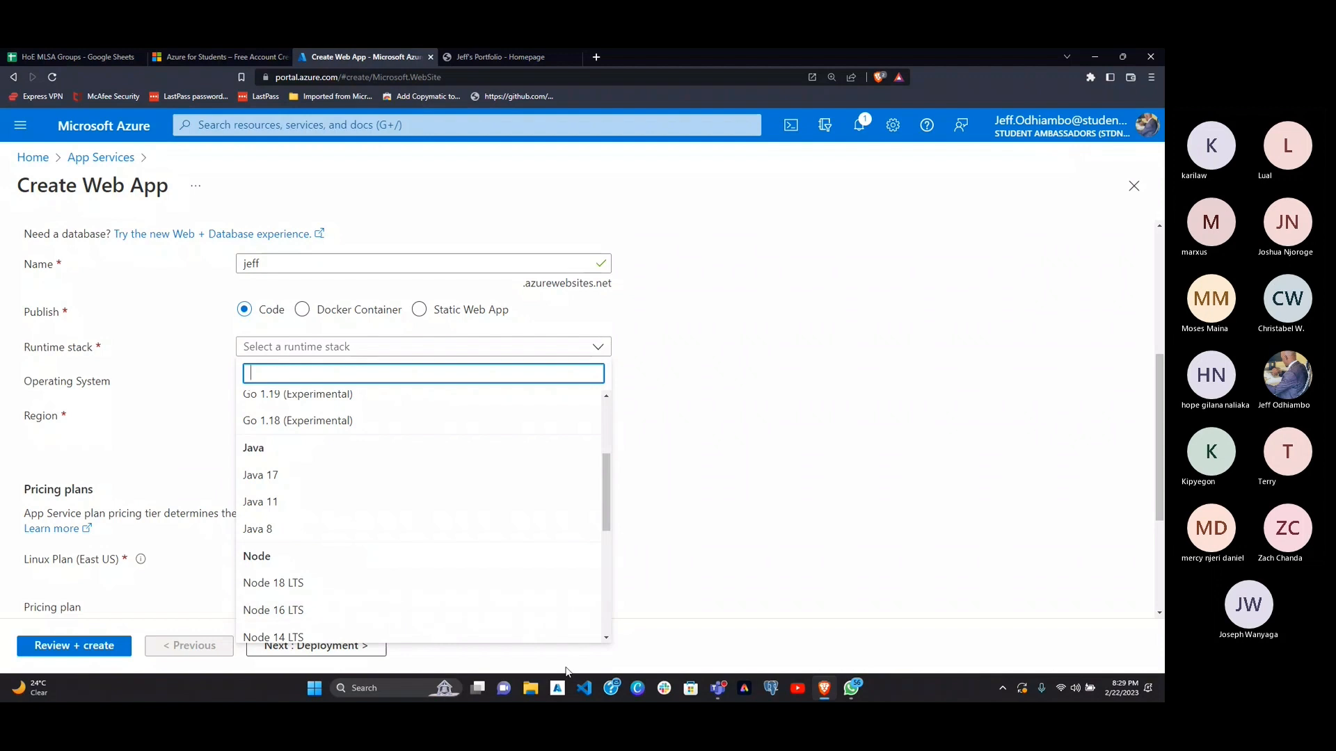
Step: Switch to the Teams meeting, closing its transcript and the recording and transcription notice
left_click(715, 690)
left_click(676, 612)
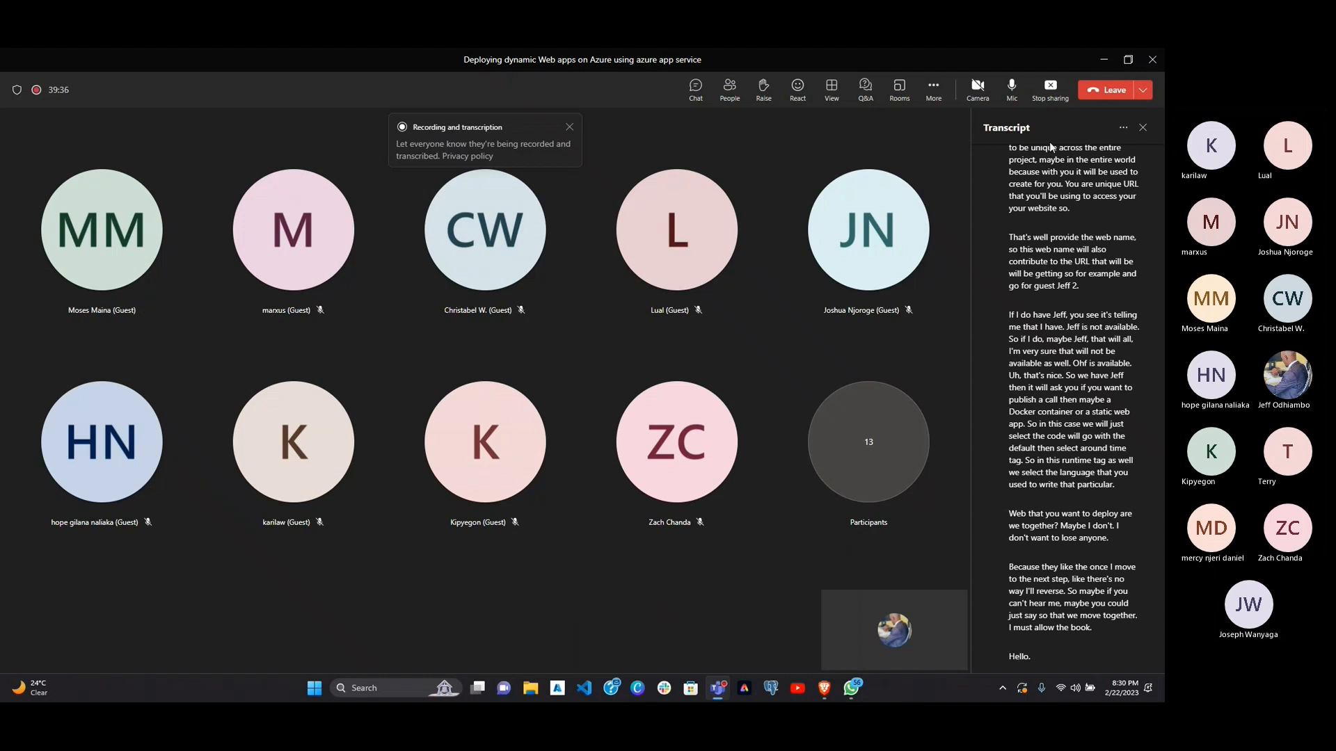
left_click(1143, 128)
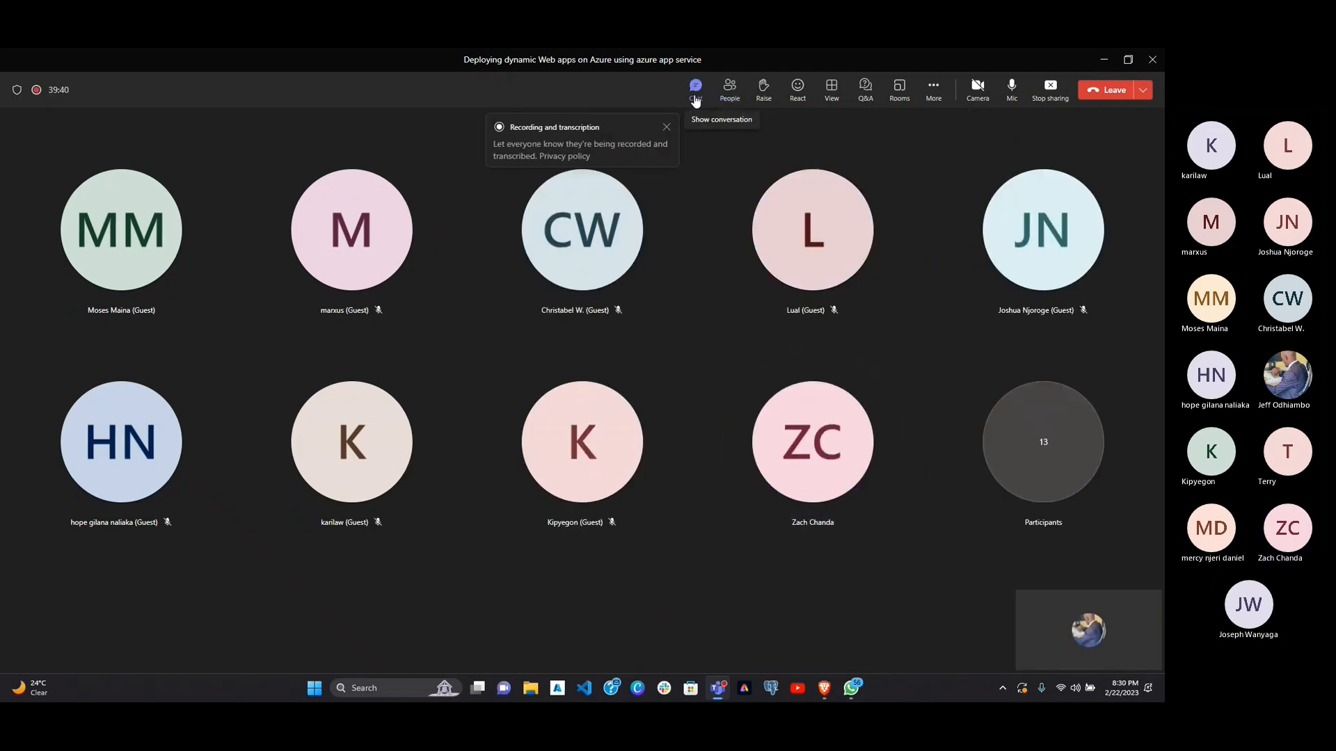
left_click(667, 128)
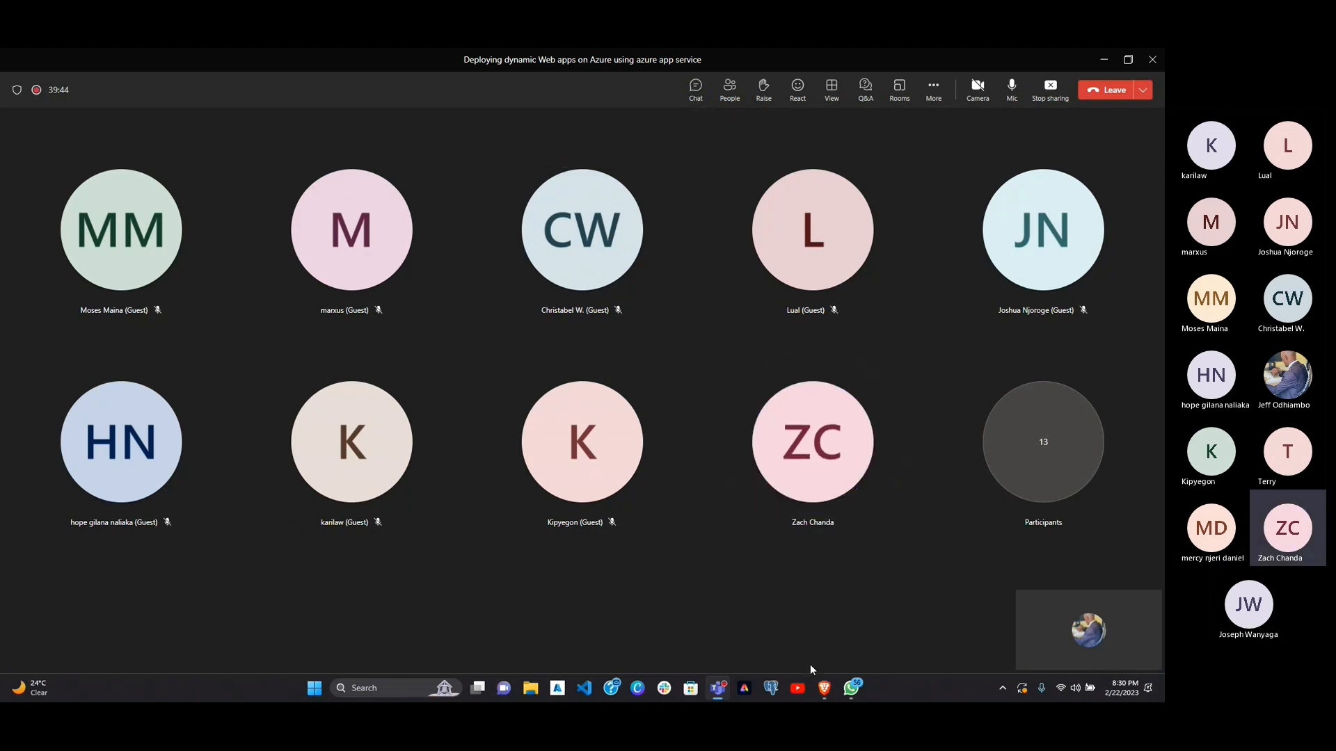
Step: Return to the Create Web App form in the Brave browser and set the runtime stack to Python 3.11
mouse_move(838, 687)
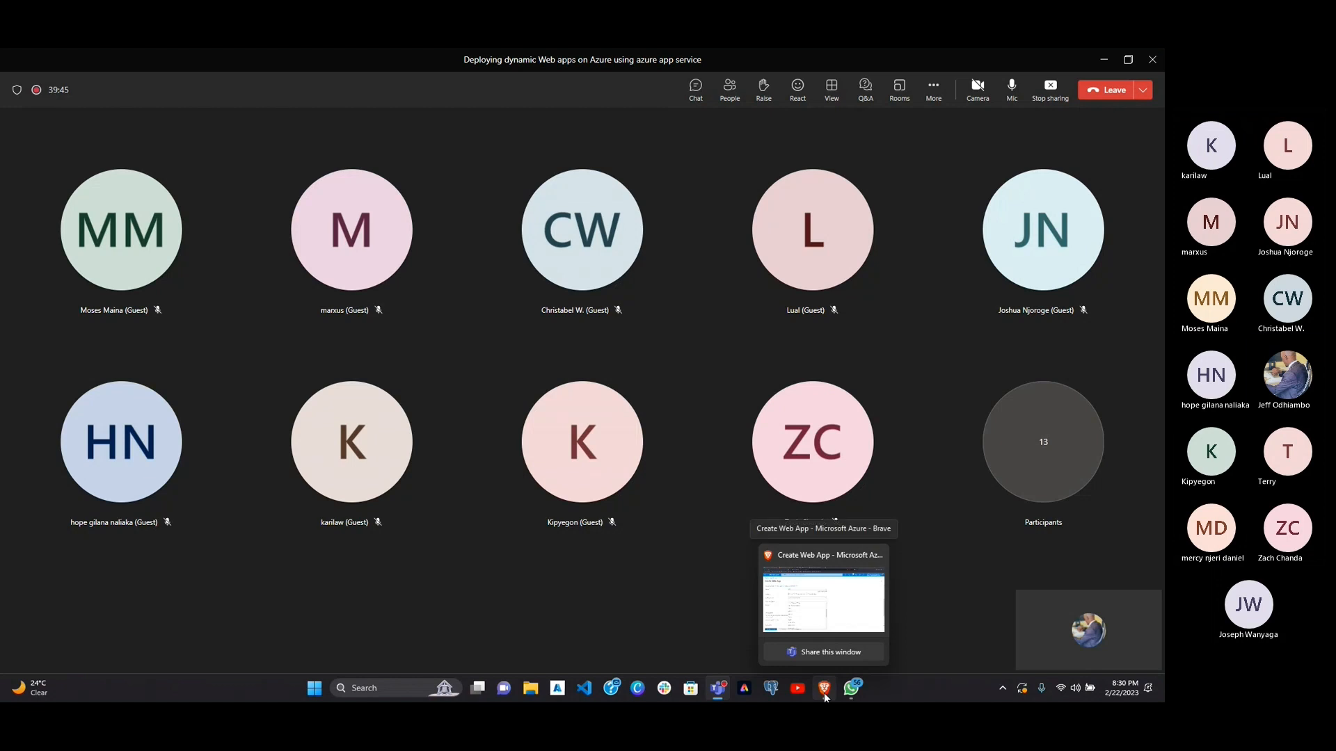
left_click(825, 692)
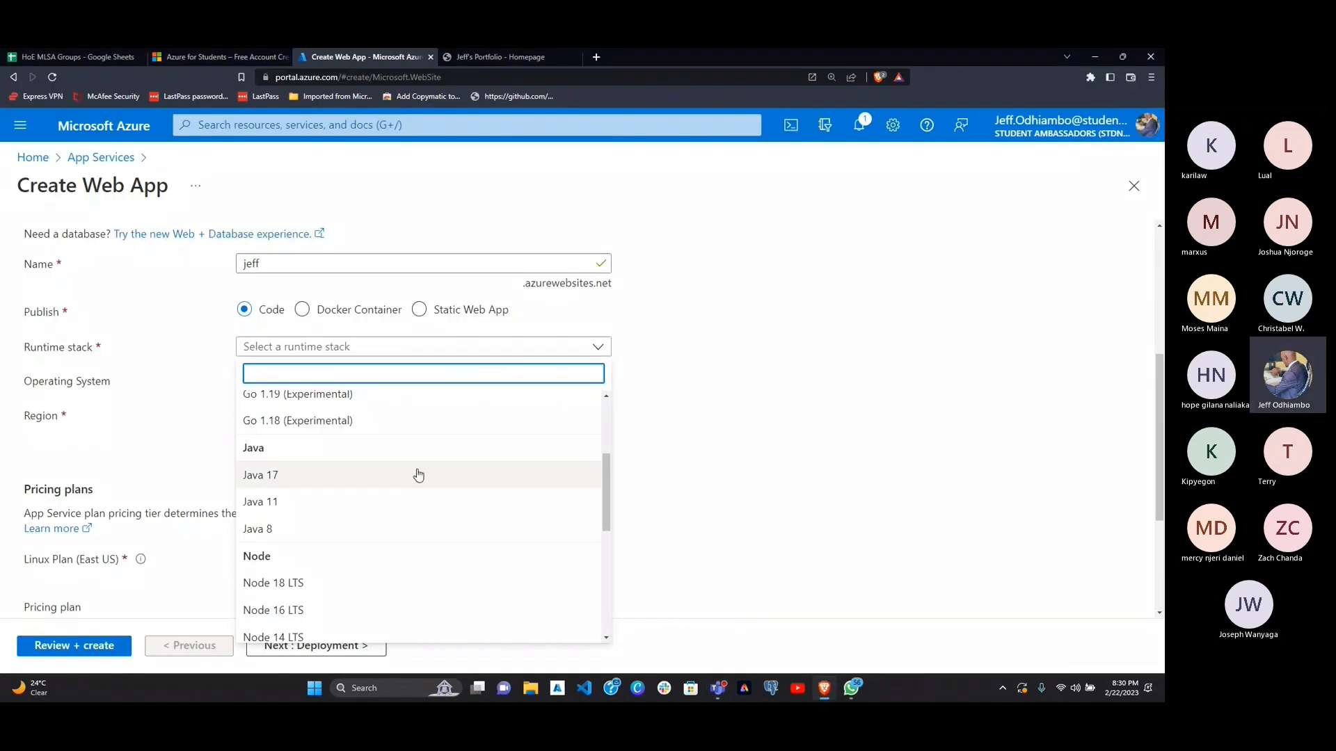
scroll(389, 521, "down", 5)
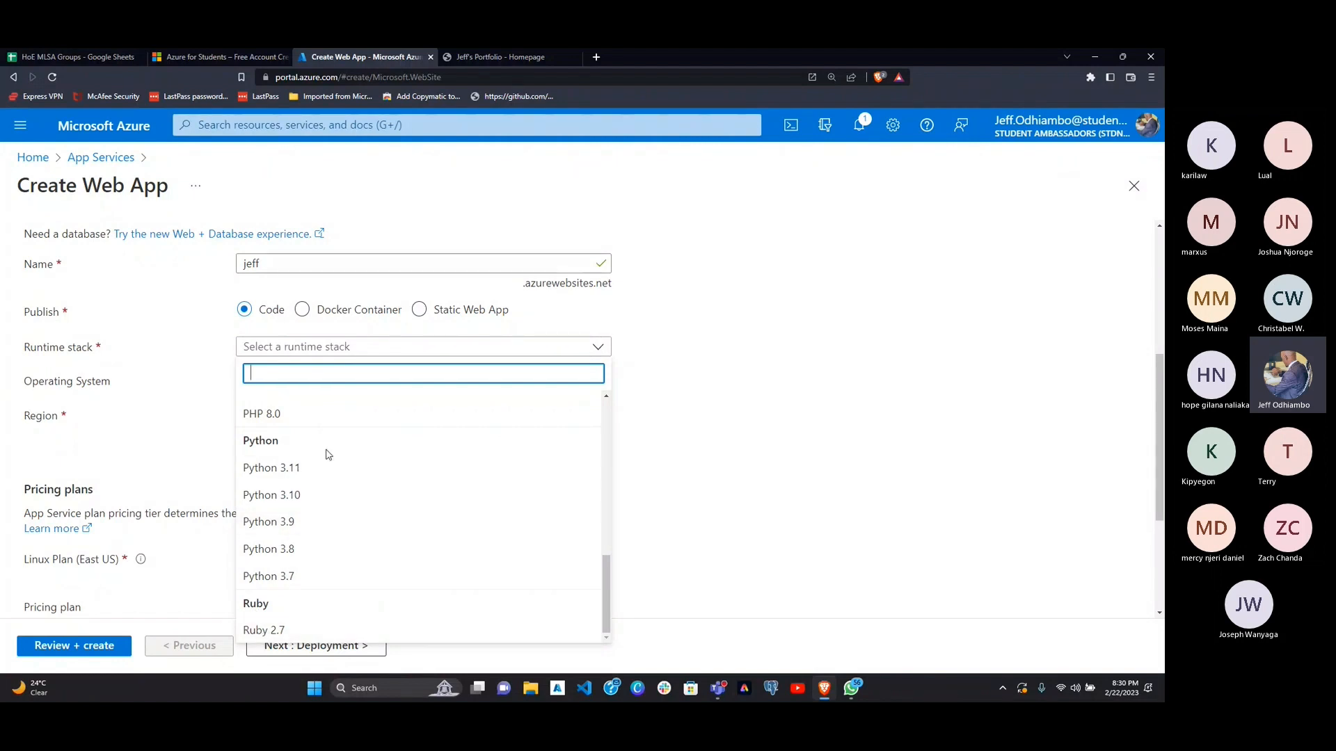
scroll(313, 519, "up", 4)
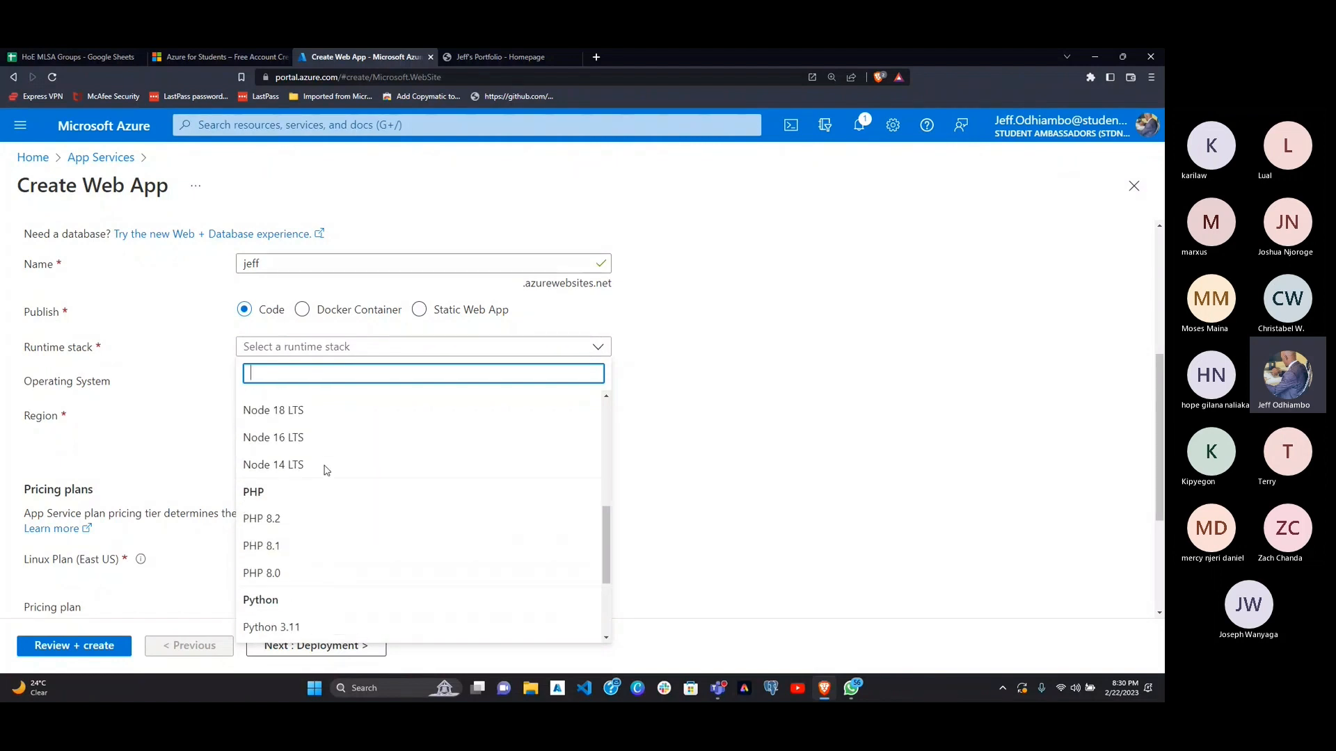
scroll(325, 471, "up", 3)
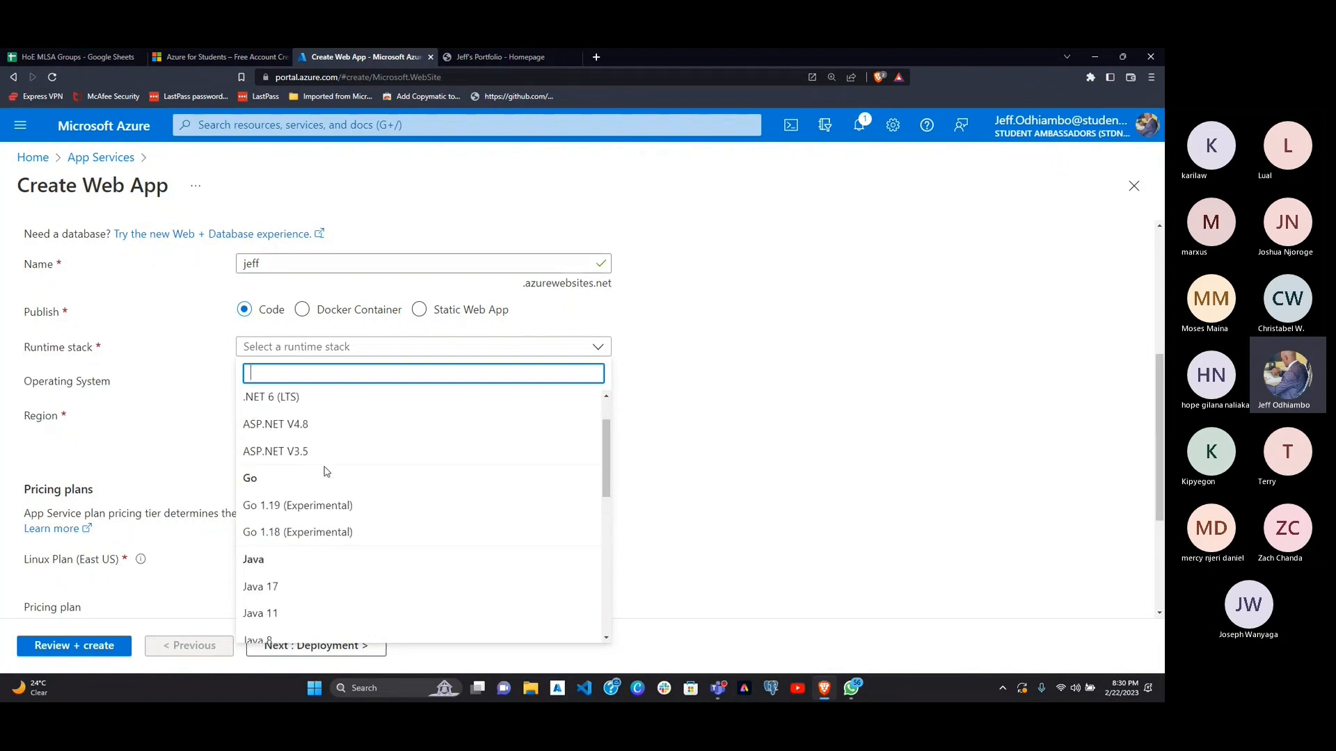
scroll(325, 471, "up", 1)
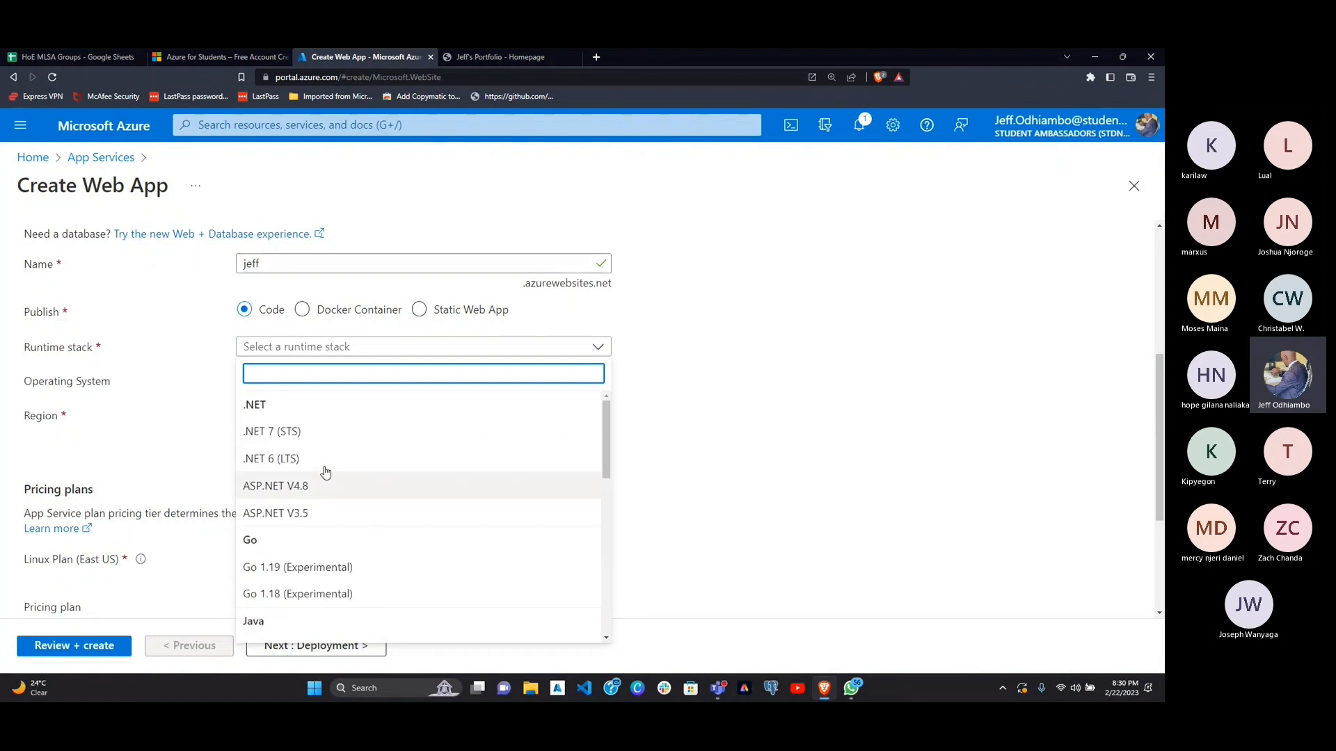
scroll(326, 473, "down", 1)
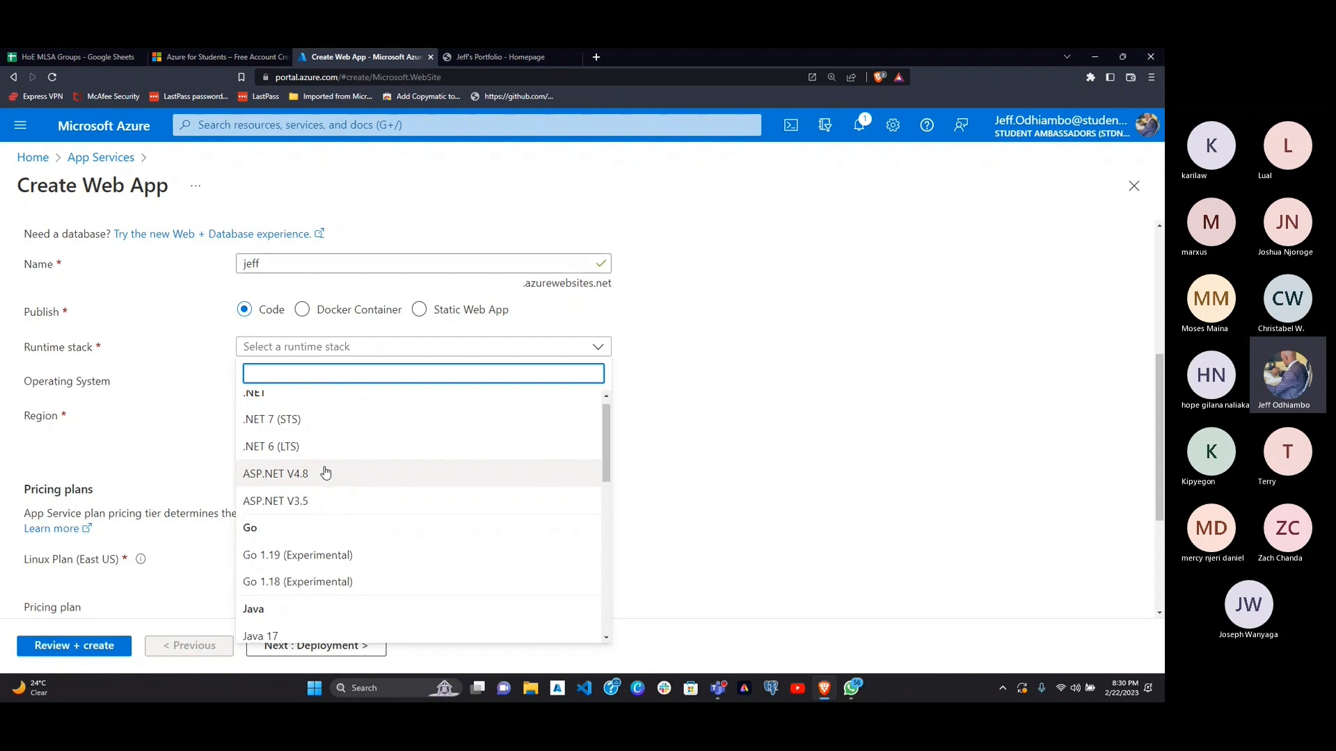
scroll(326, 472, "down", 7)
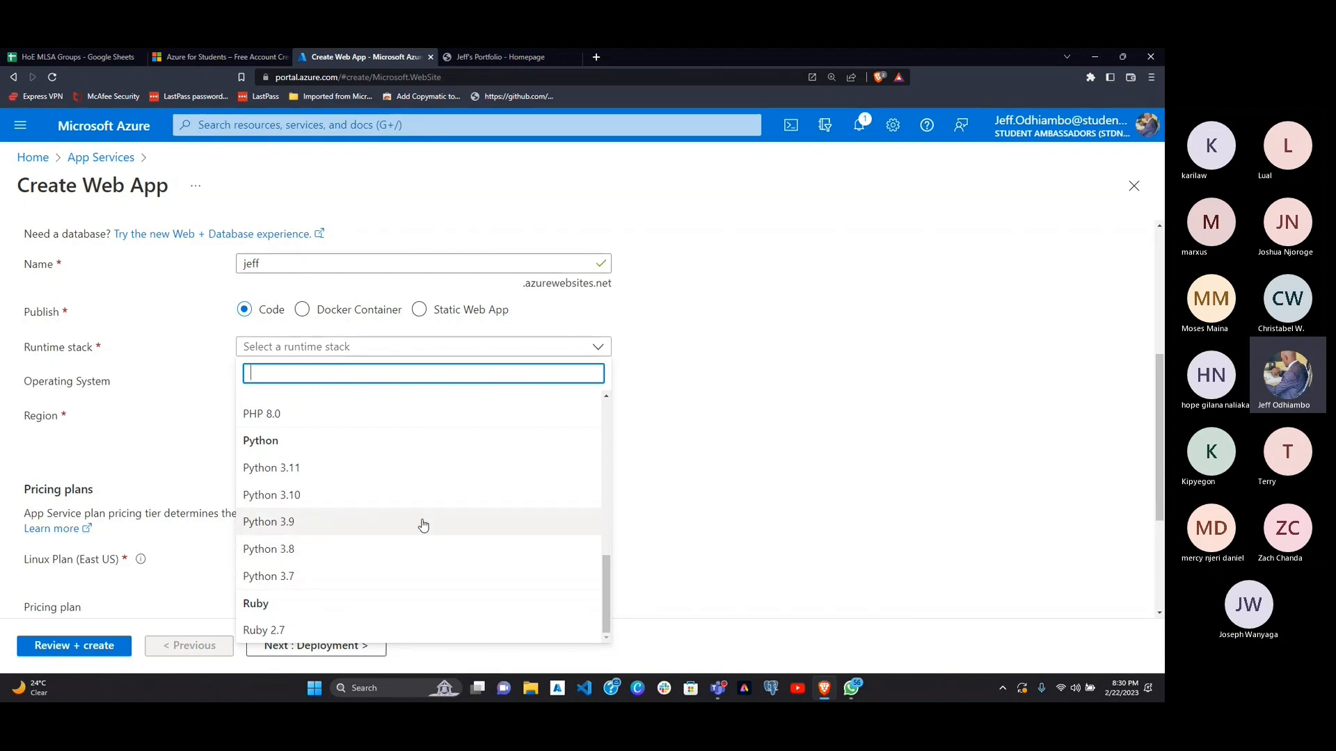
left_click(330, 473)
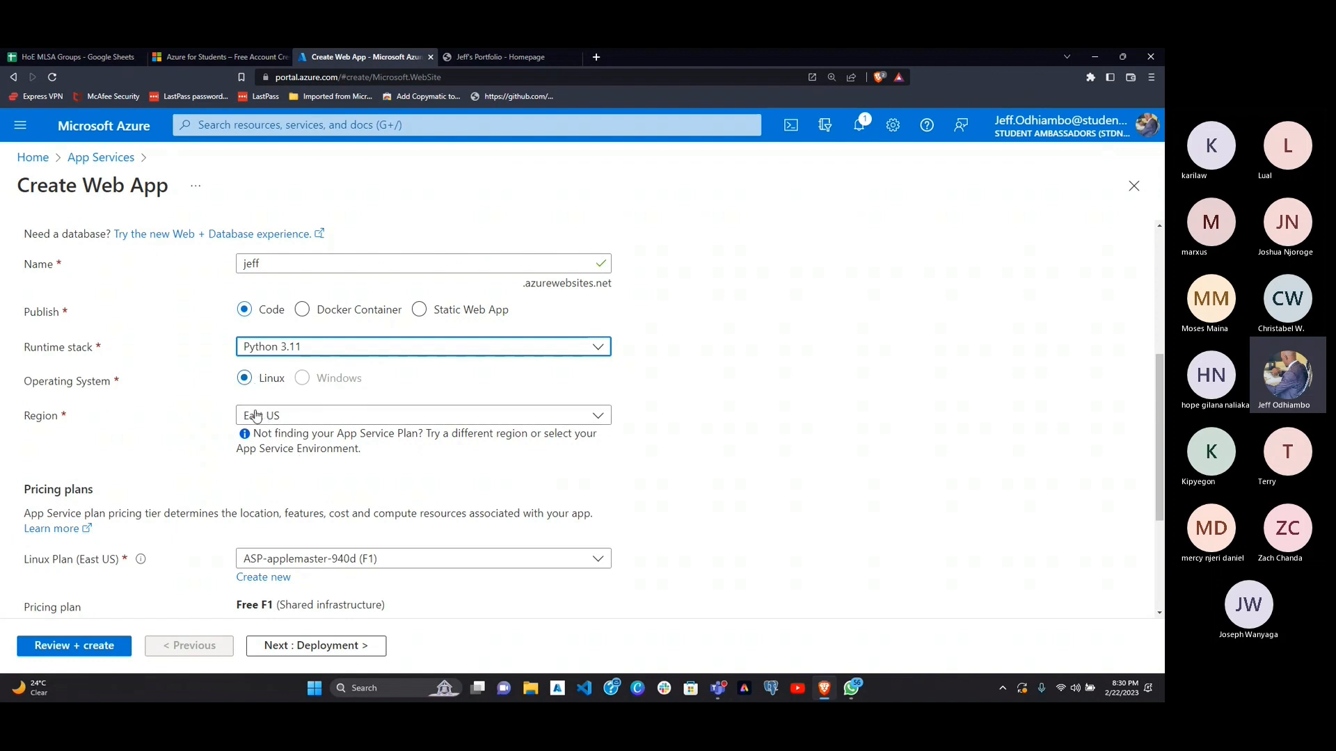
Step: Choose East US as the web app's region
left_click(350, 418)
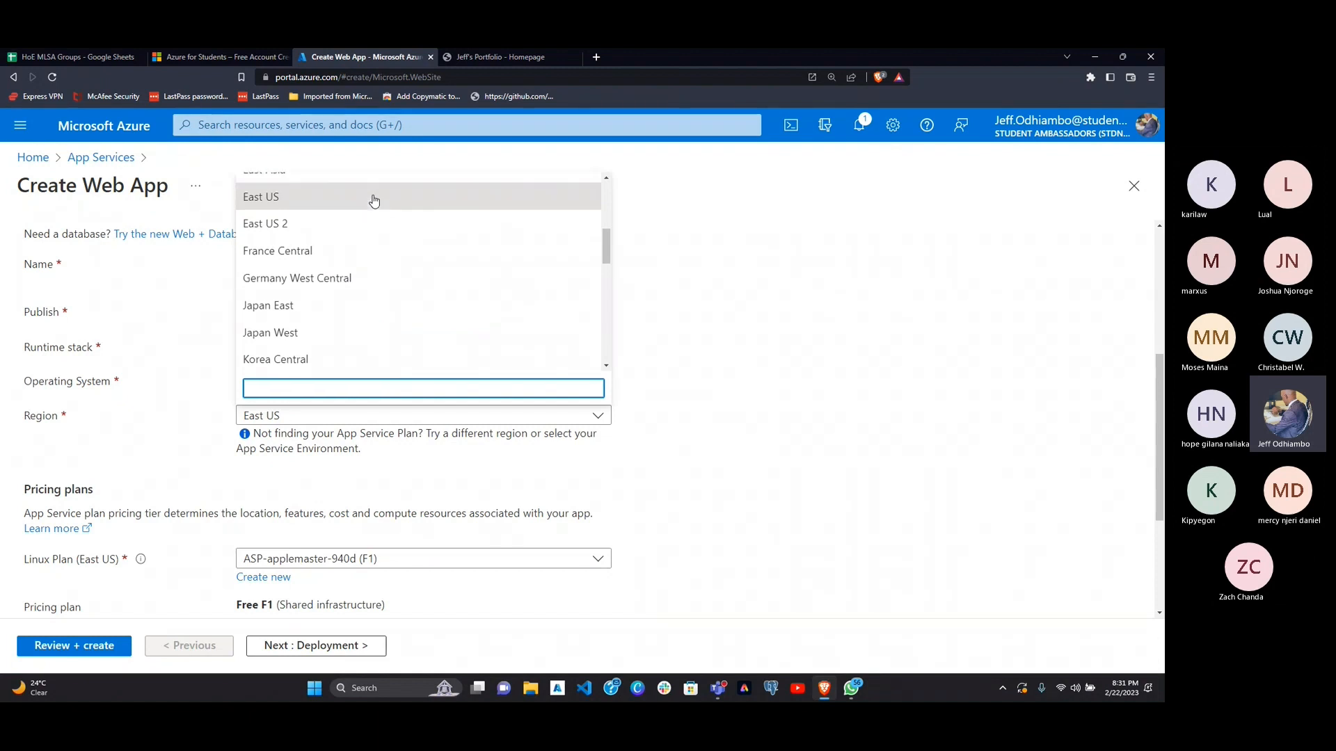
scroll(373, 201, "up", 1)
left_click(317, 285)
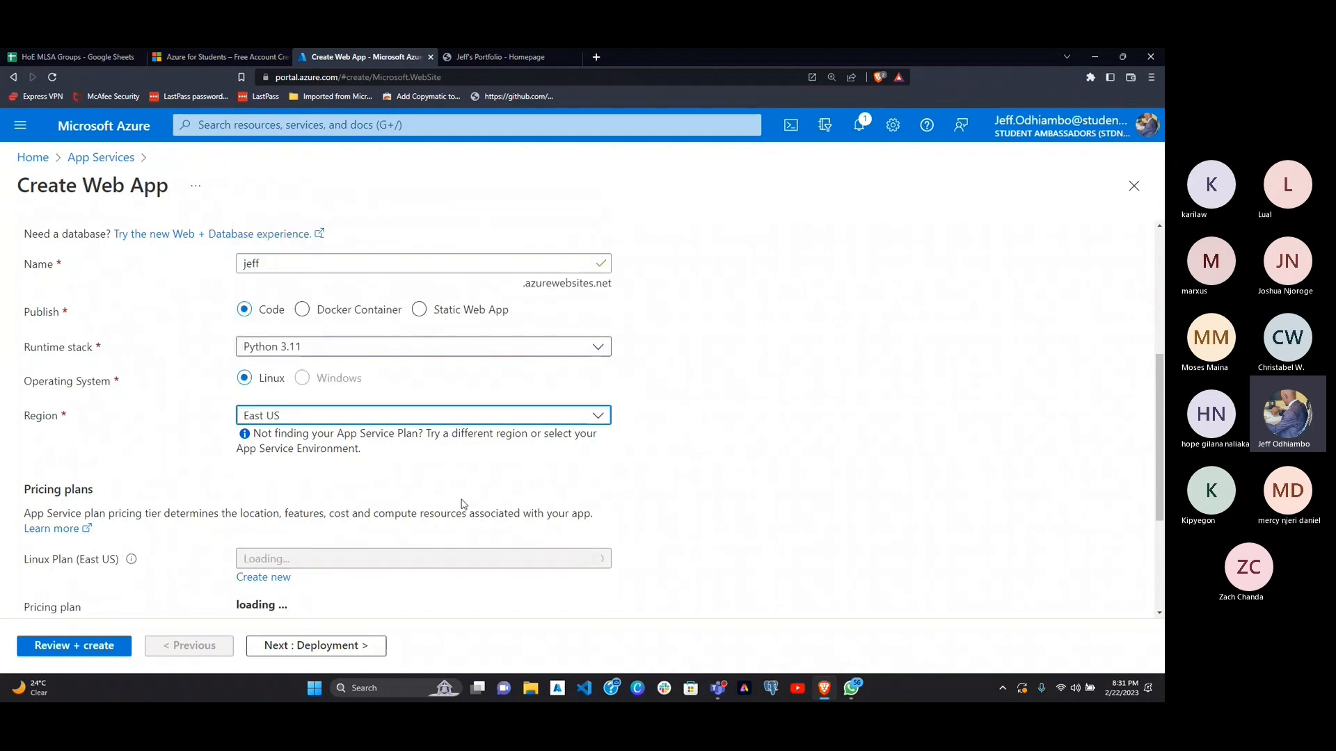
Step: Review the Linux plan and its pricing tier, opening and dismissing the form for a new App Service plan
scroll(462, 507, "down", 2)
scroll(462, 507, "down", 1)
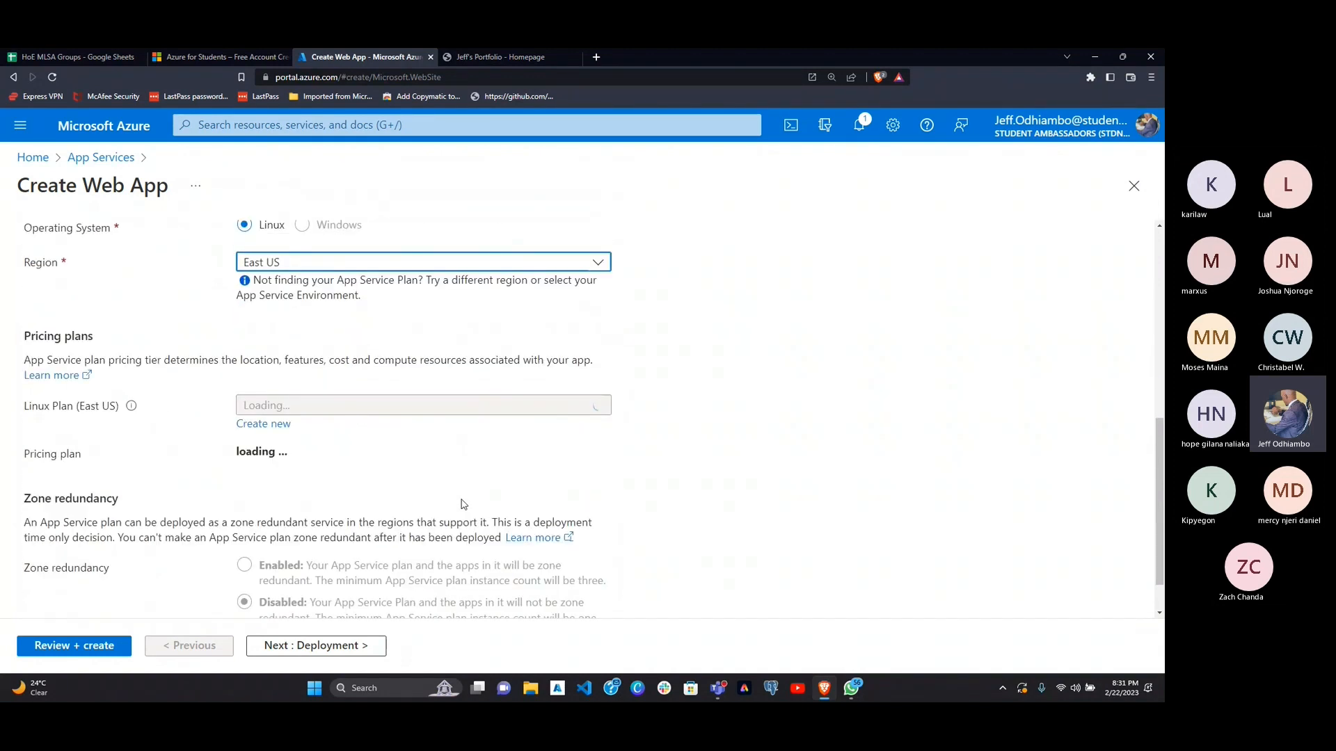
scroll(139, 348, "down", 1)
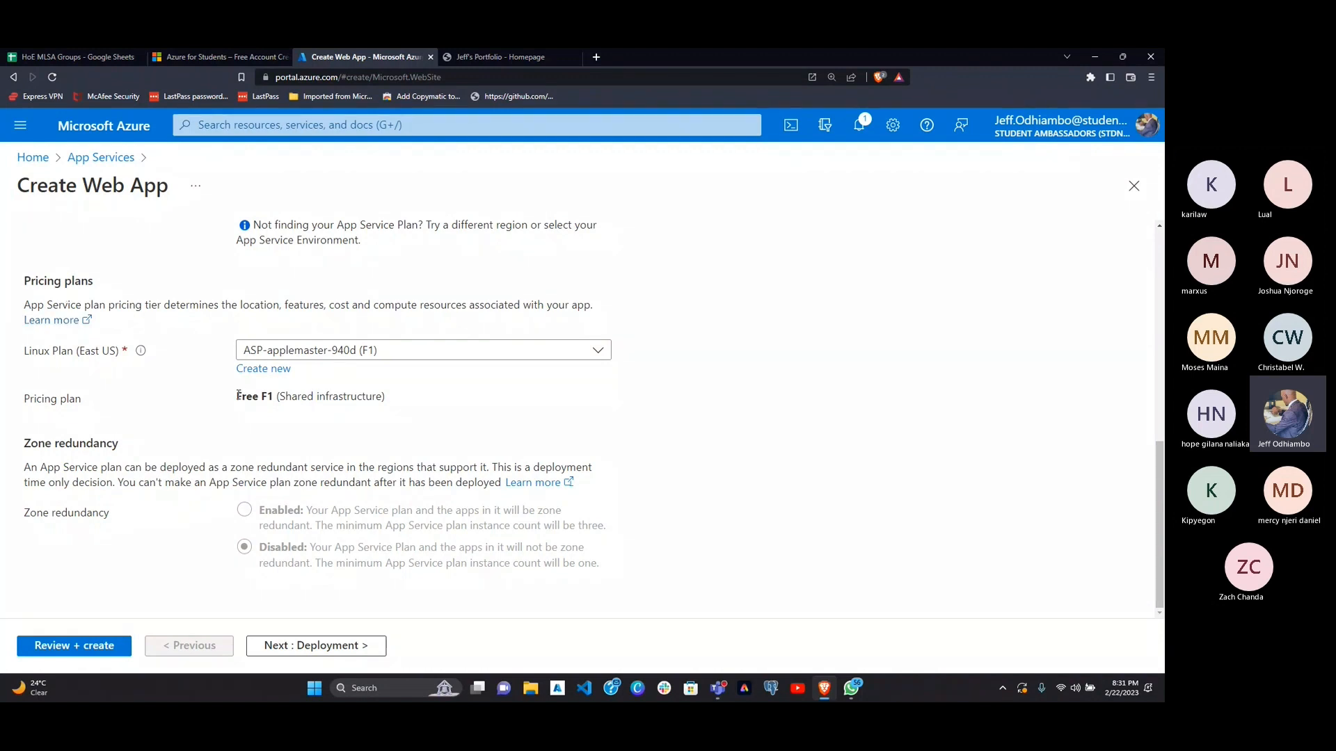
left_click_drag(237, 396, 272, 397)
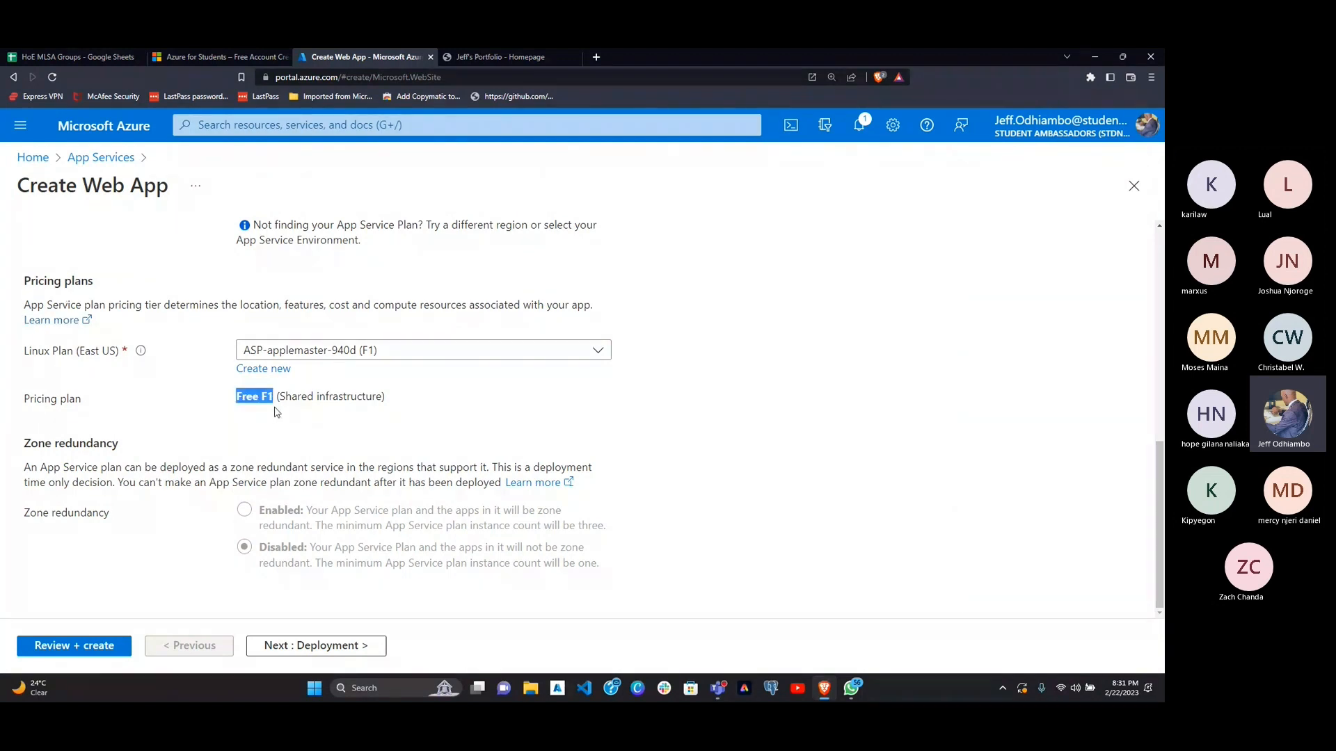
left_click(323, 359)
left_click(323, 359)
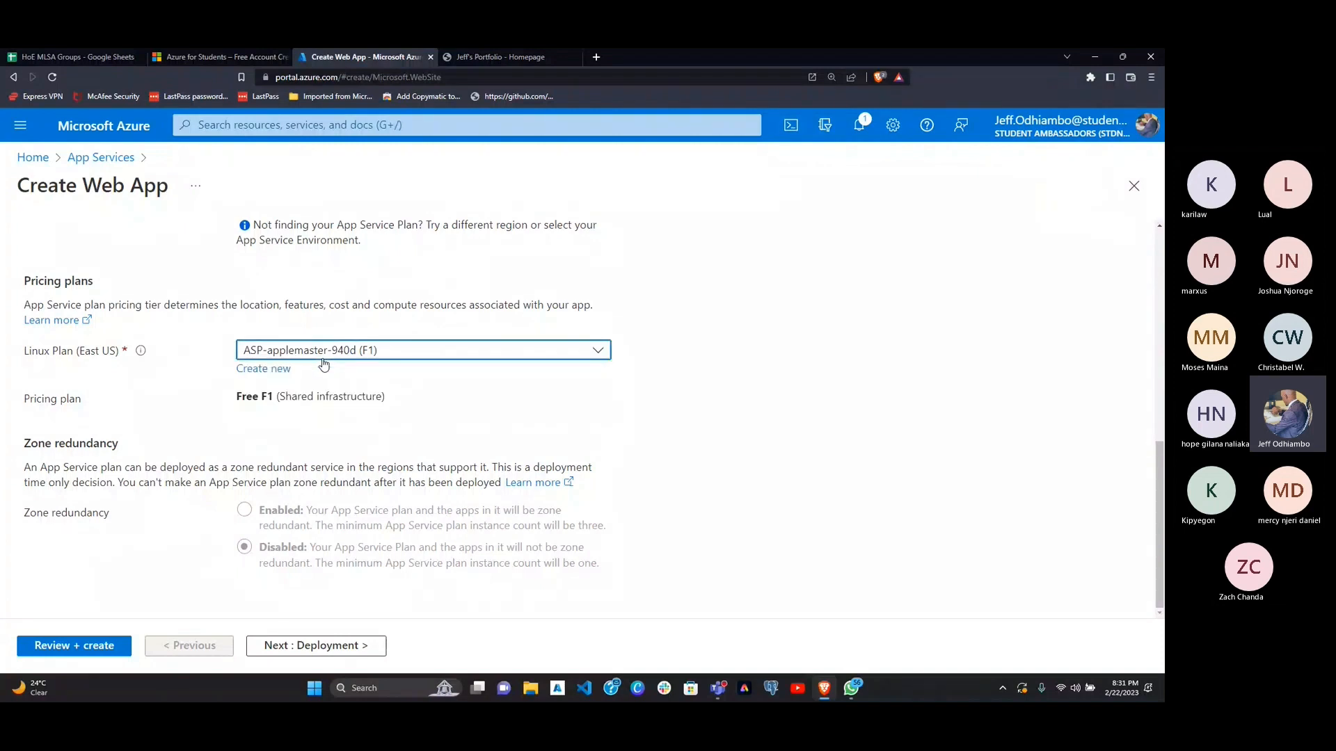
left_click(263, 371)
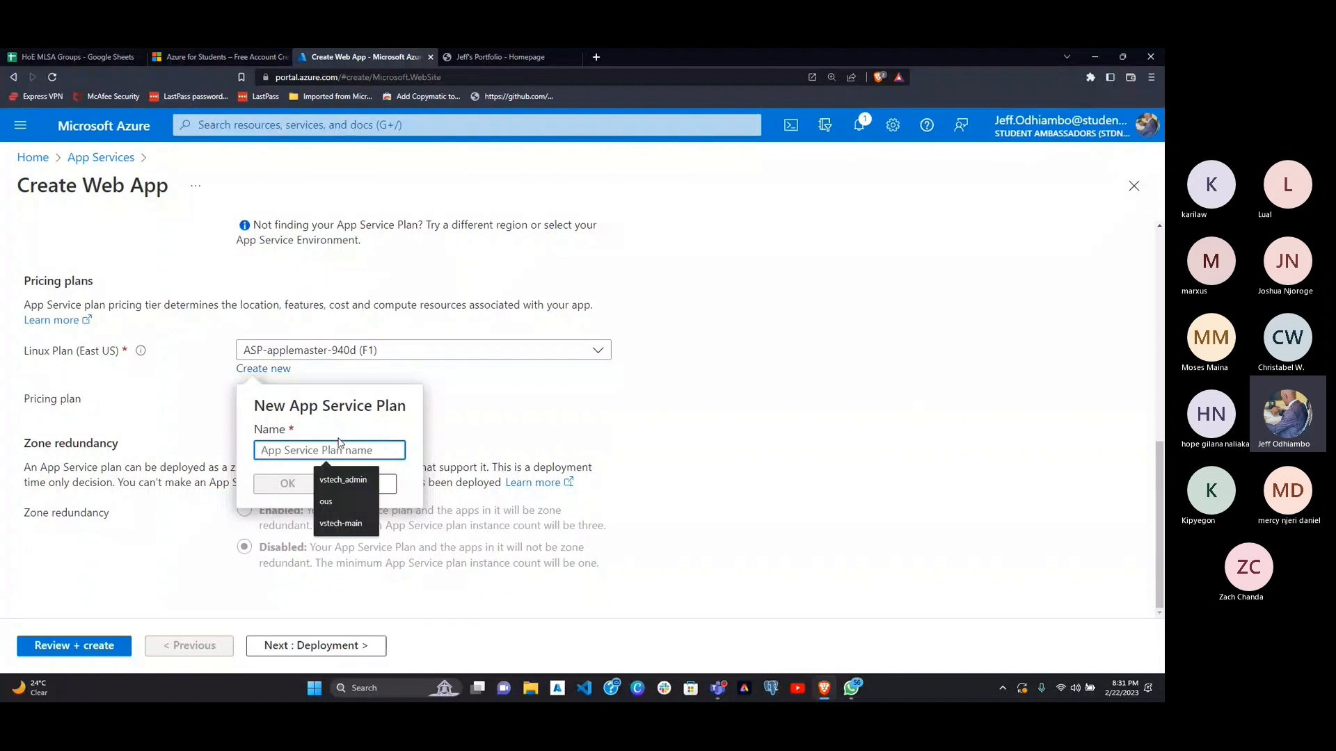
left_click(449, 420)
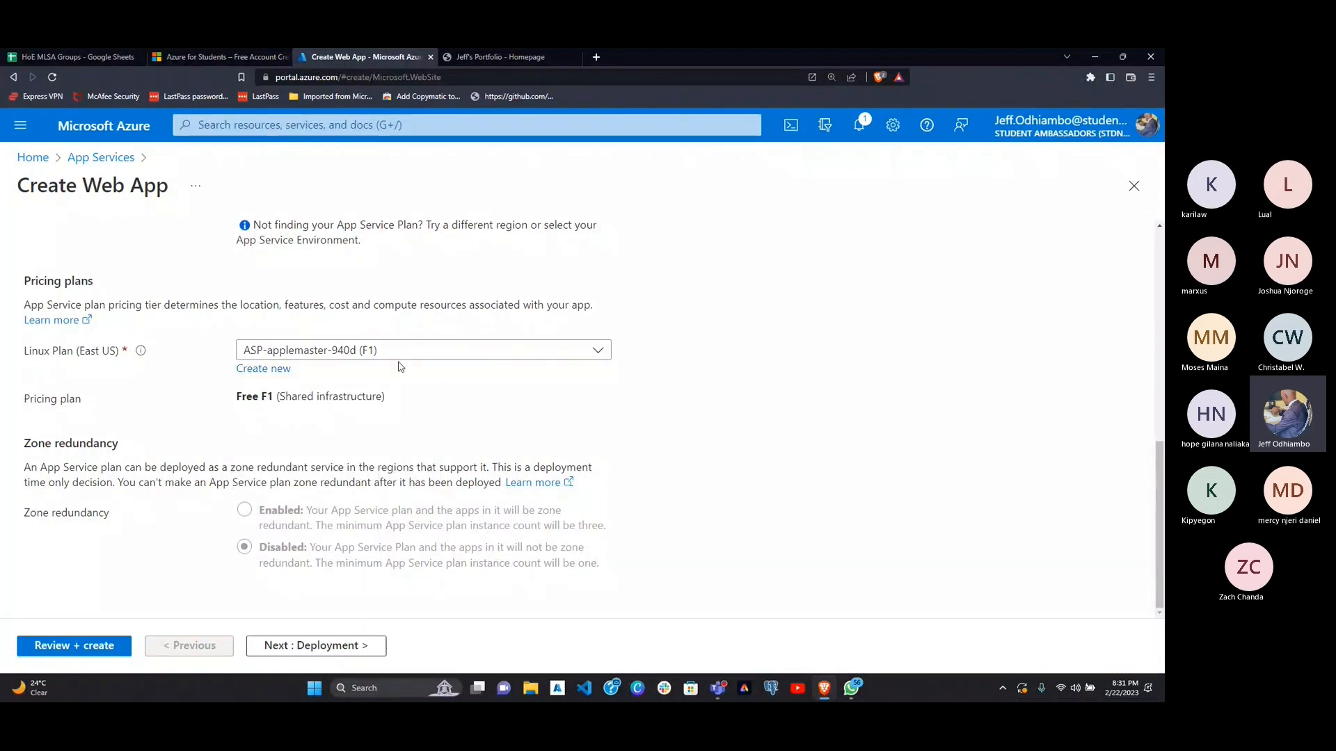
Step: Try East US 2 as the region, view the pricing plan options it offers, and return the region to East US
scroll(395, 344, "up", 1)
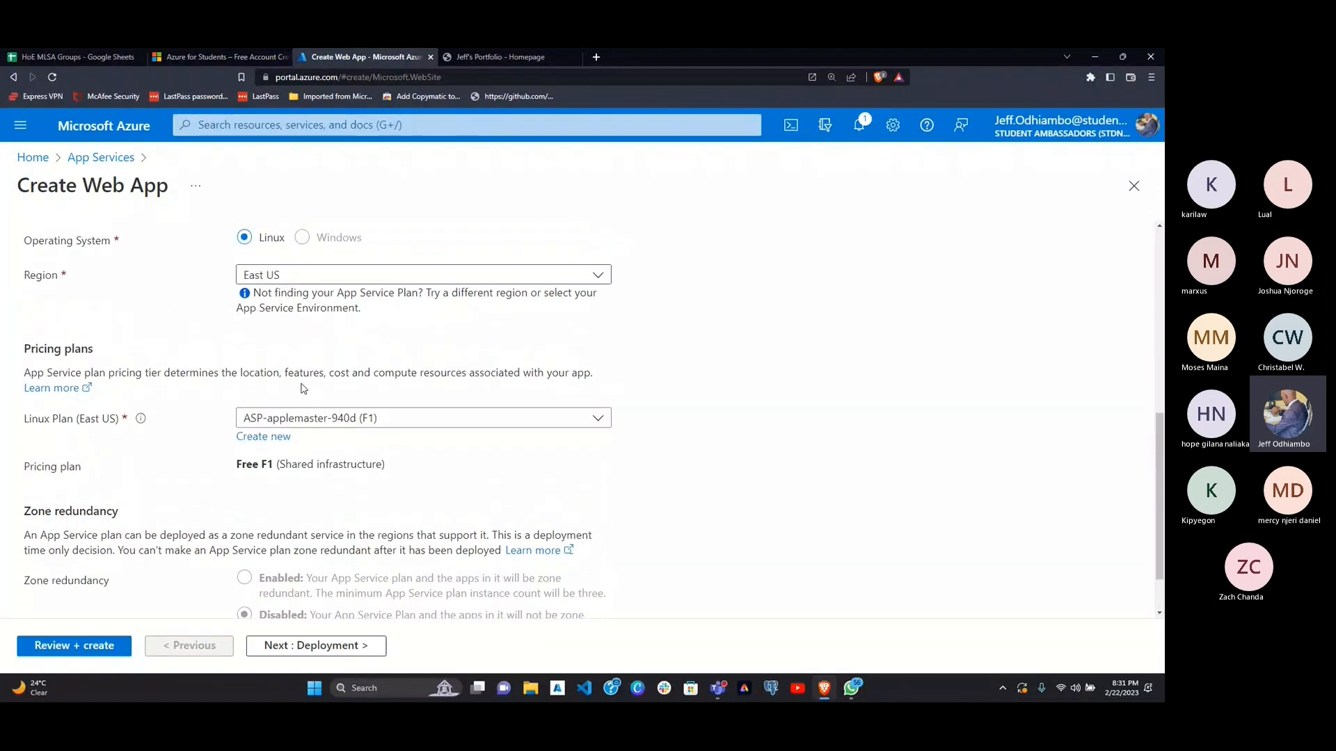
left_click(354, 276)
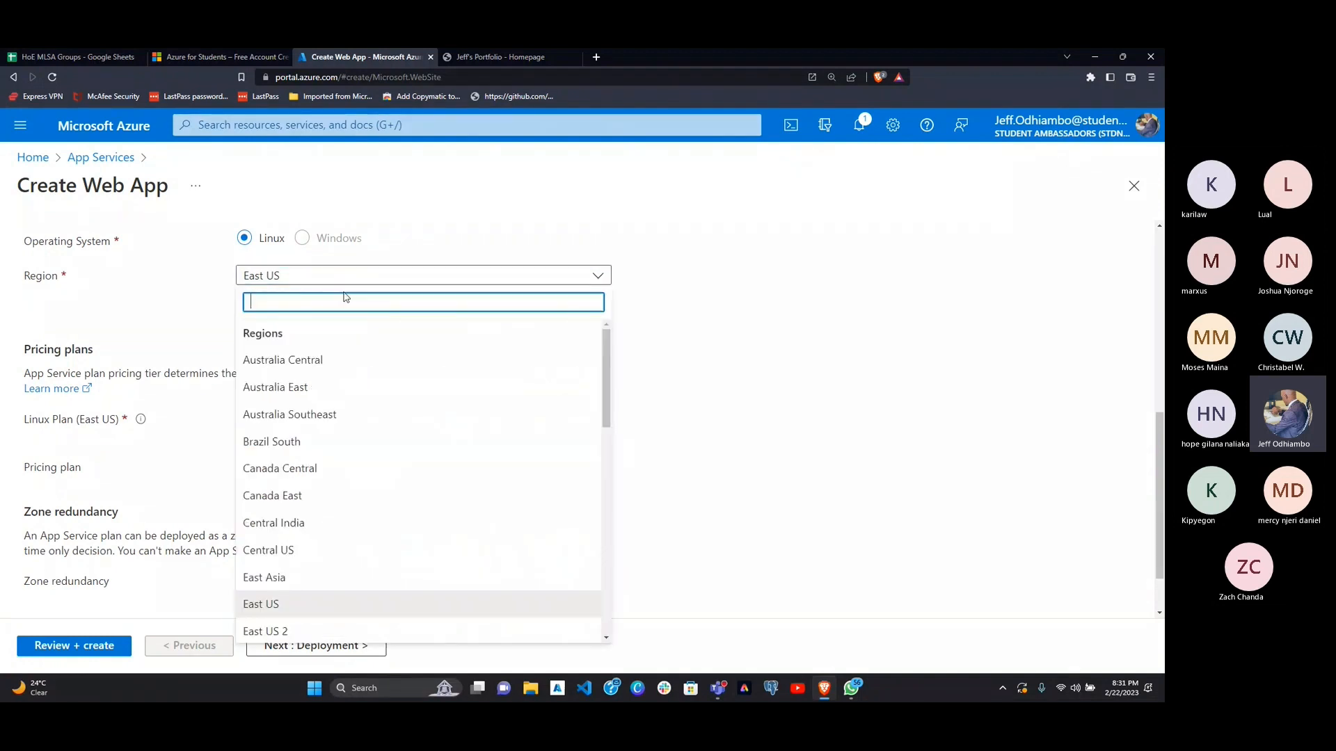
left_click(276, 630)
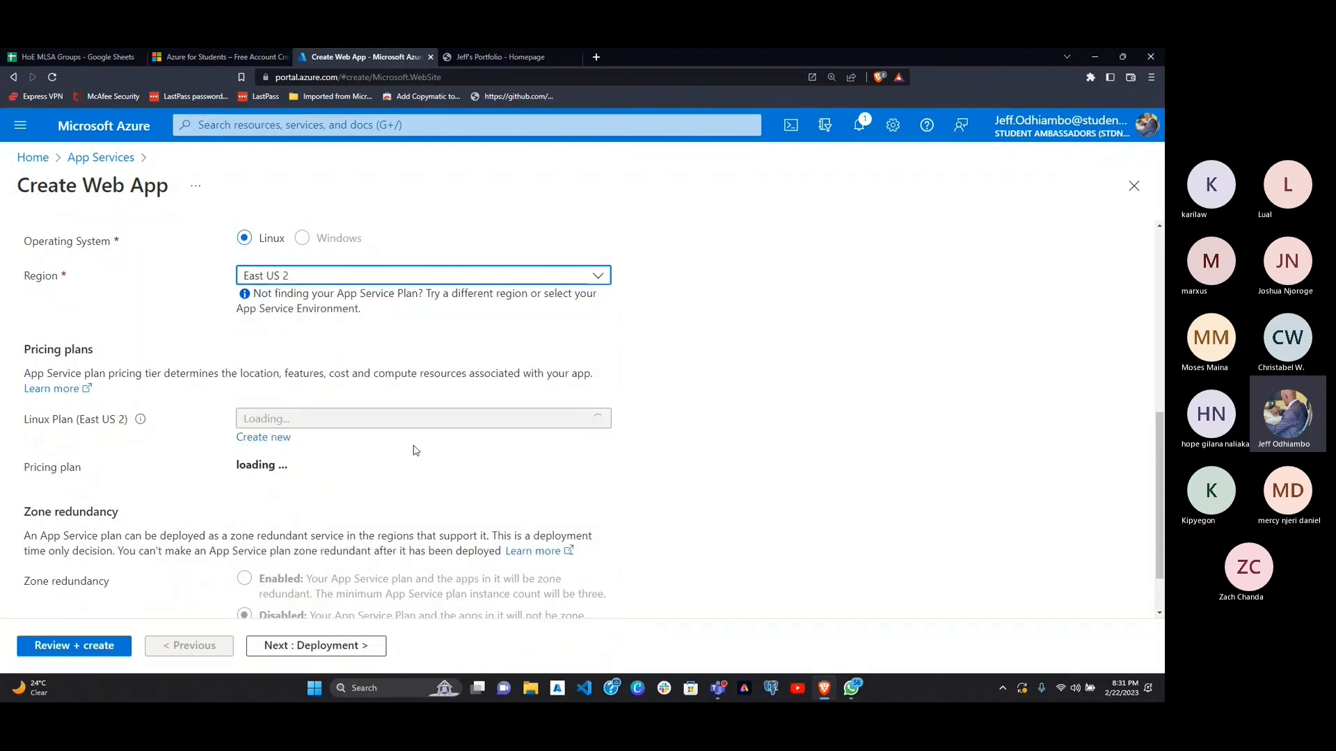
scroll(387, 418, "down", 1)
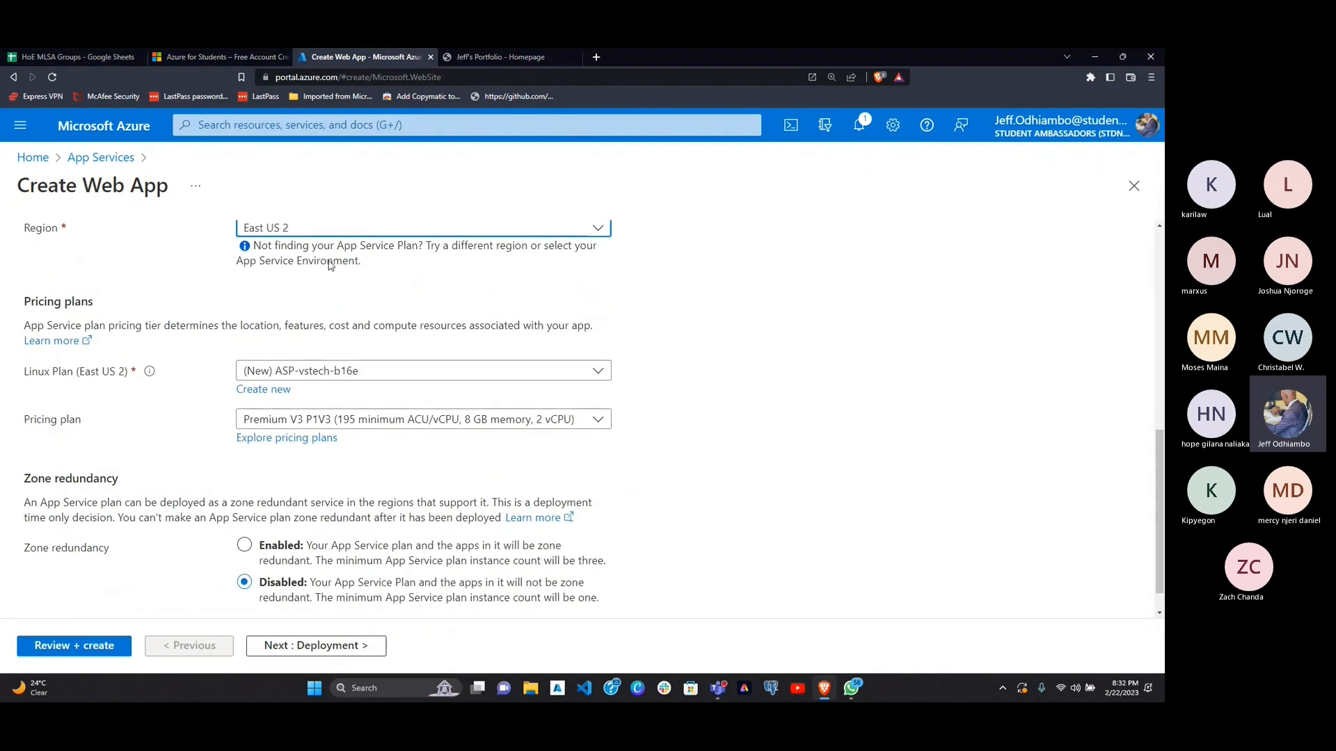
left_click(274, 425)
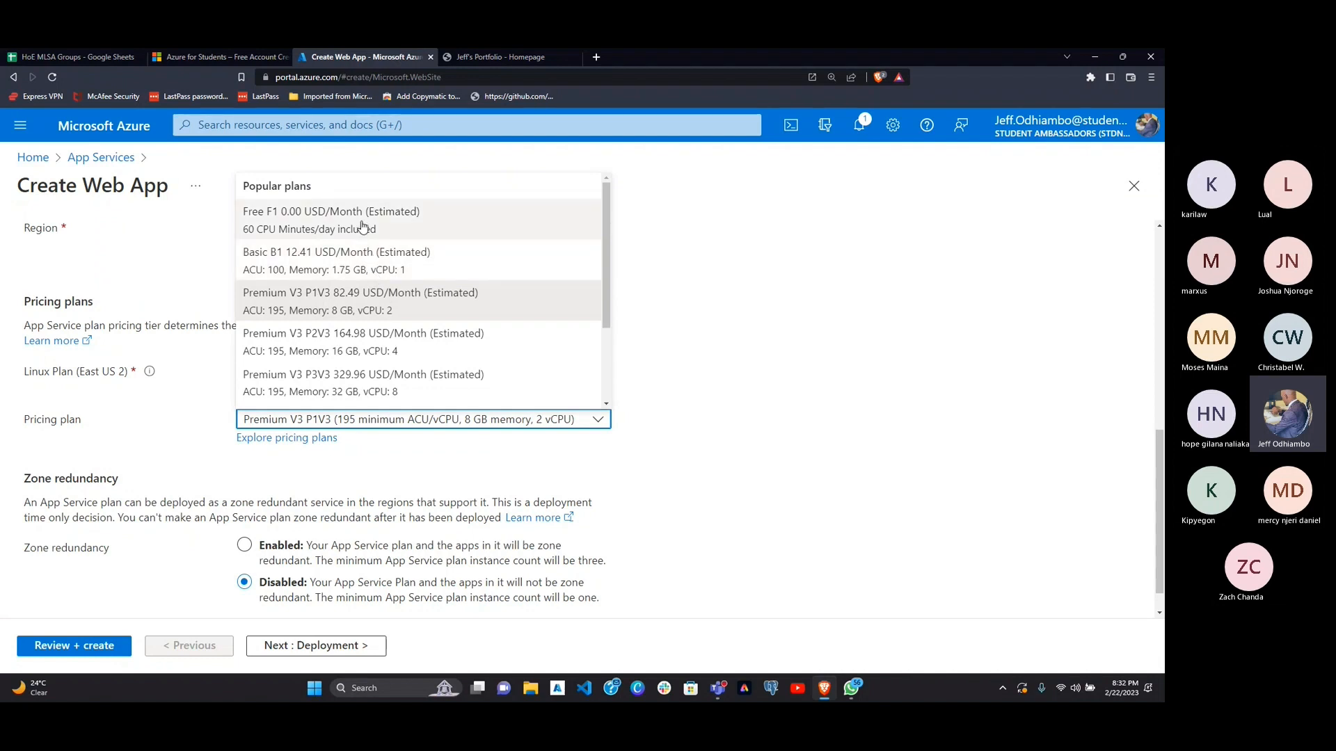
left_click(728, 308)
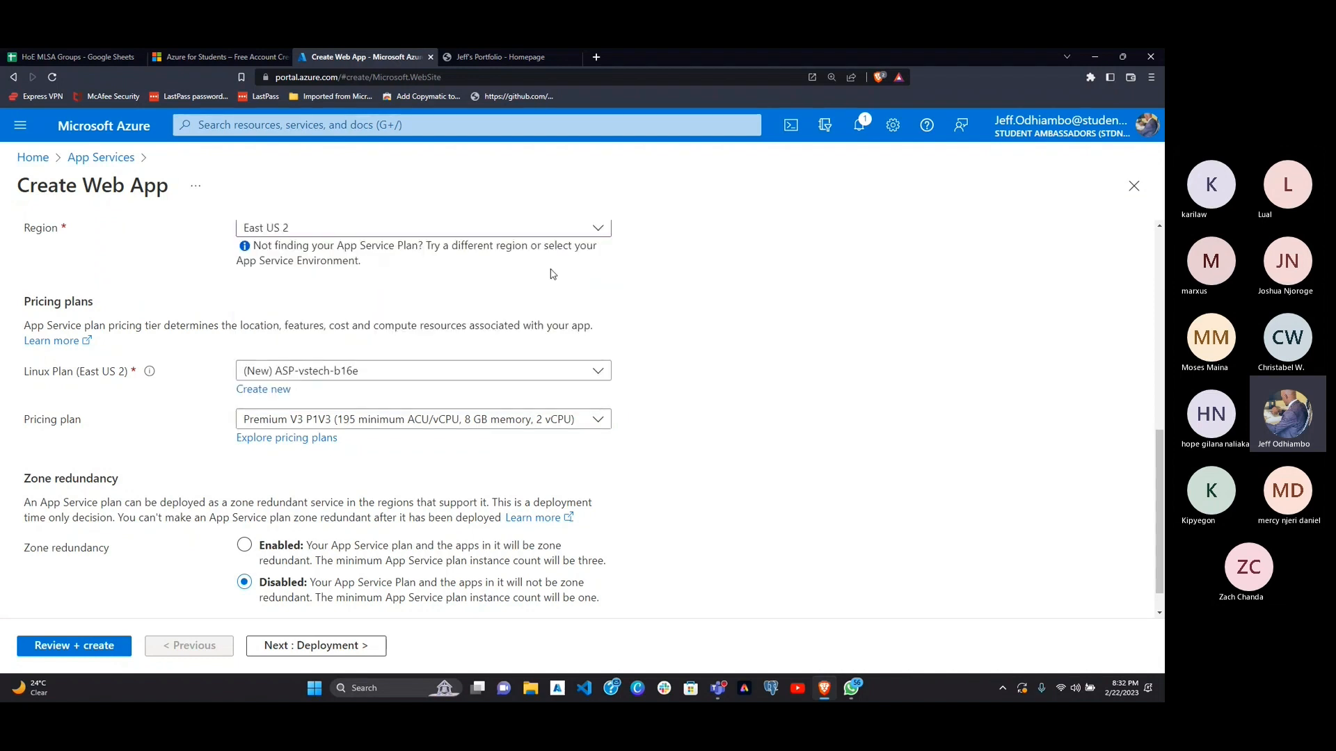
left_click(515, 229)
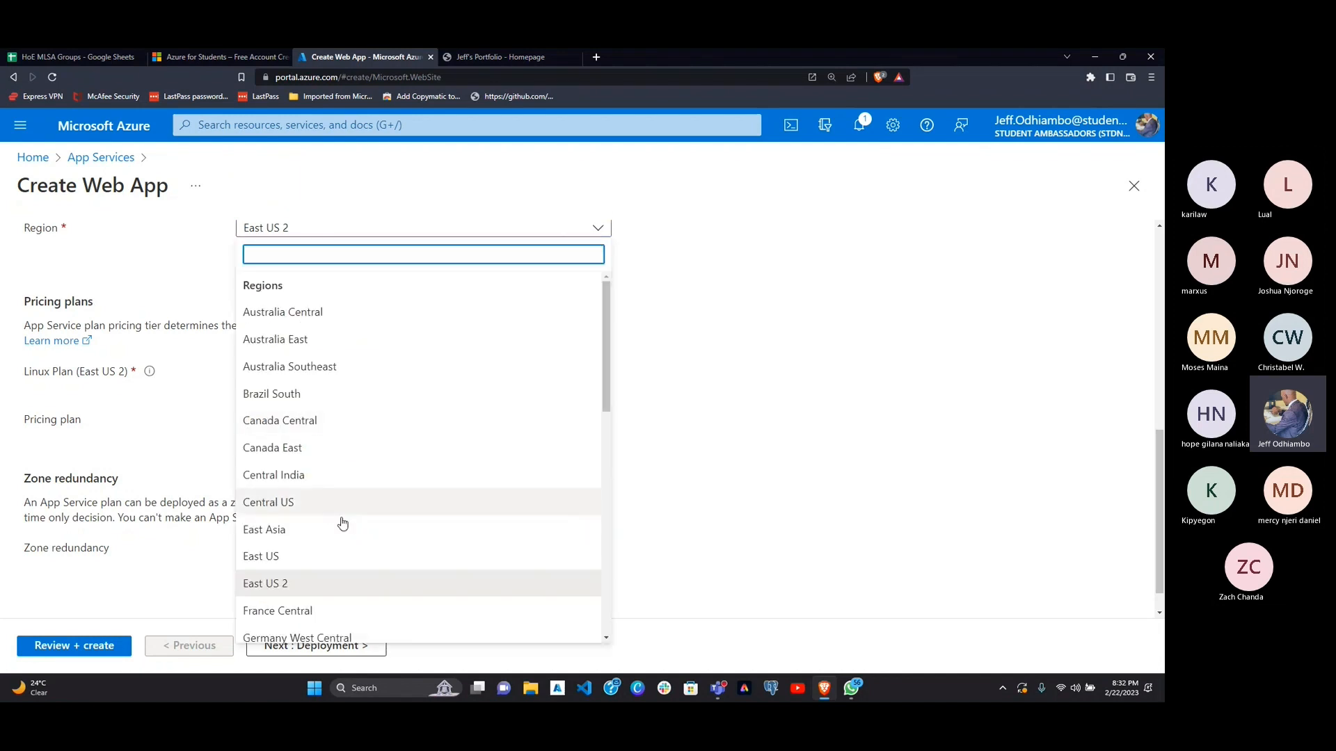
left_click(324, 555)
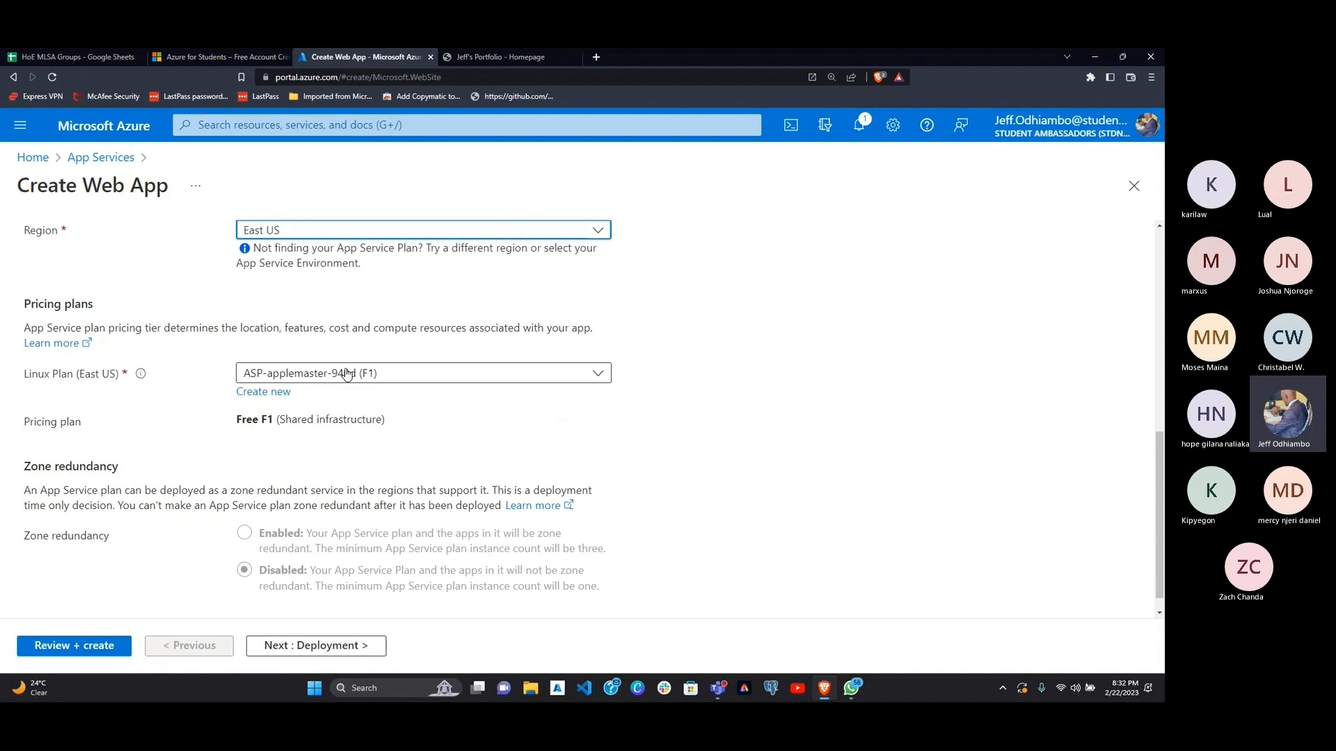
Step: Proceed to the web app's final review, check the configuration summary, and create the app
scroll(400, 474, "down", 1)
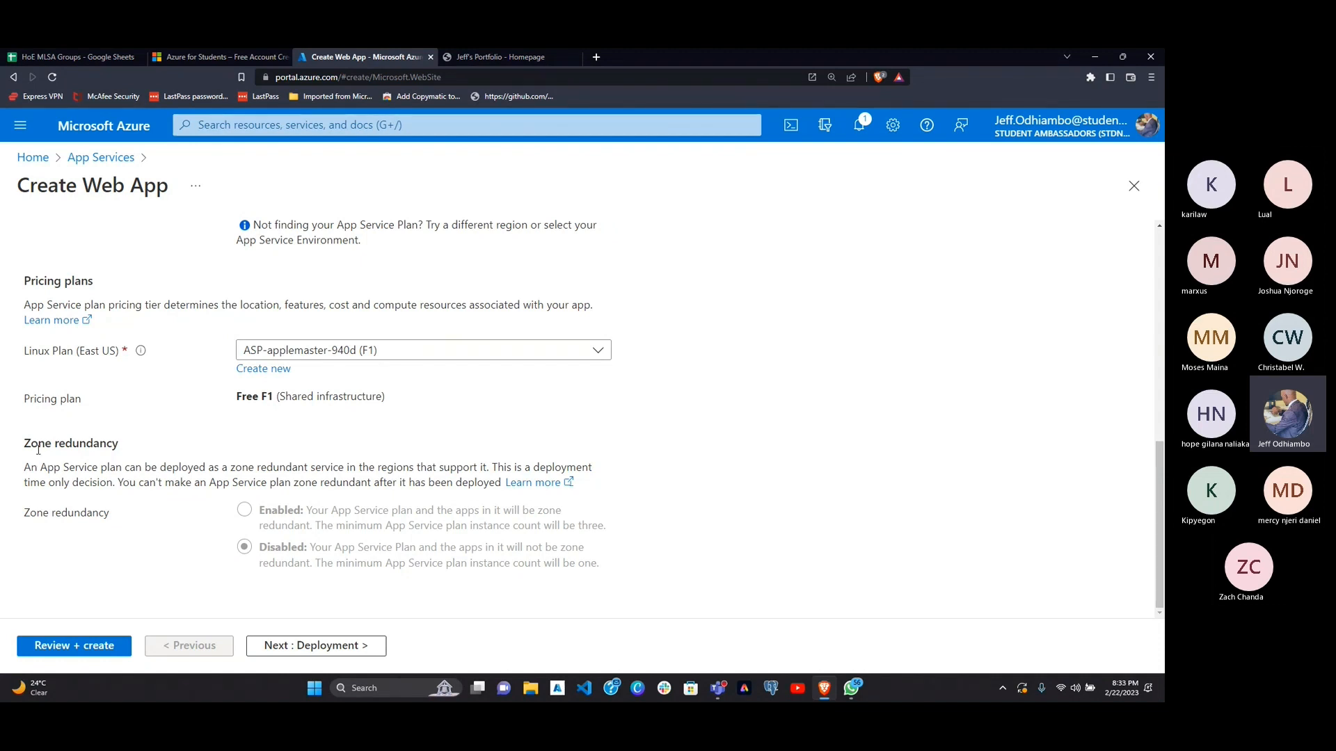
left_click(96, 653)
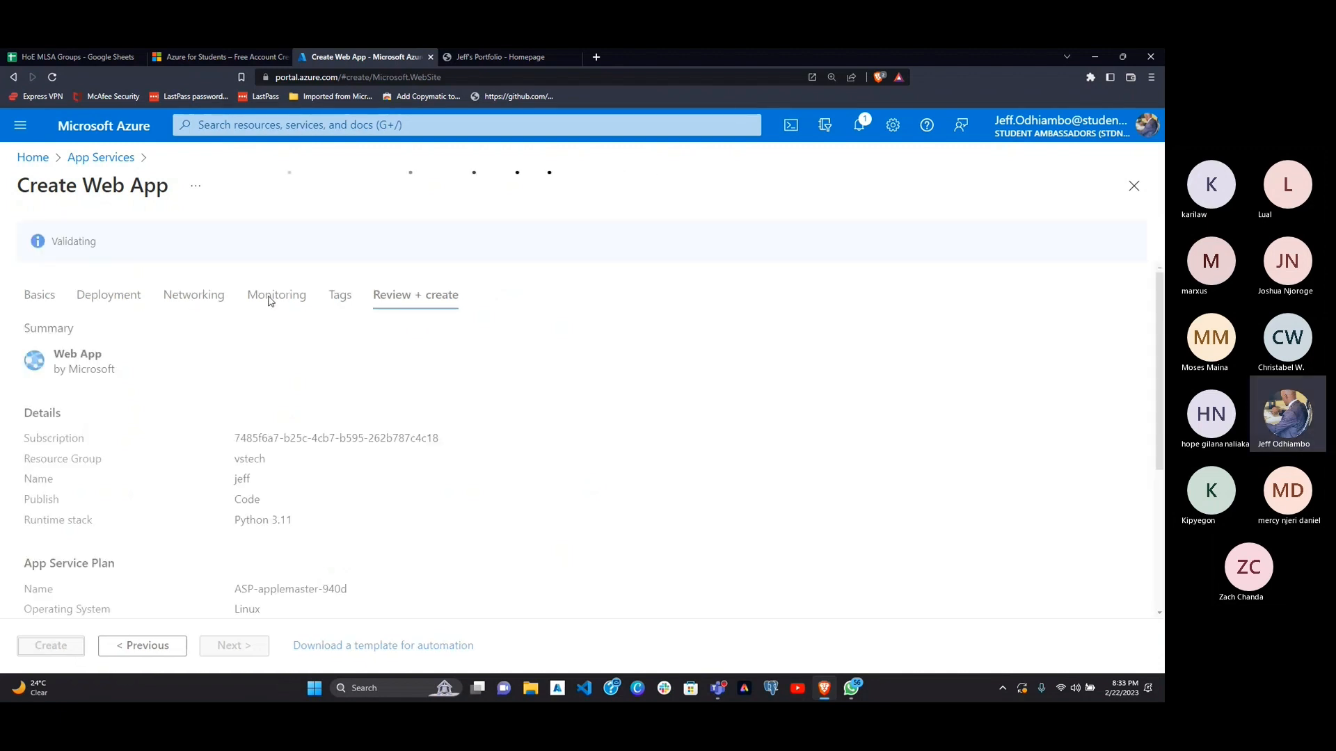
scroll(297, 436, "down", 1)
scroll(296, 435, "down", 3)
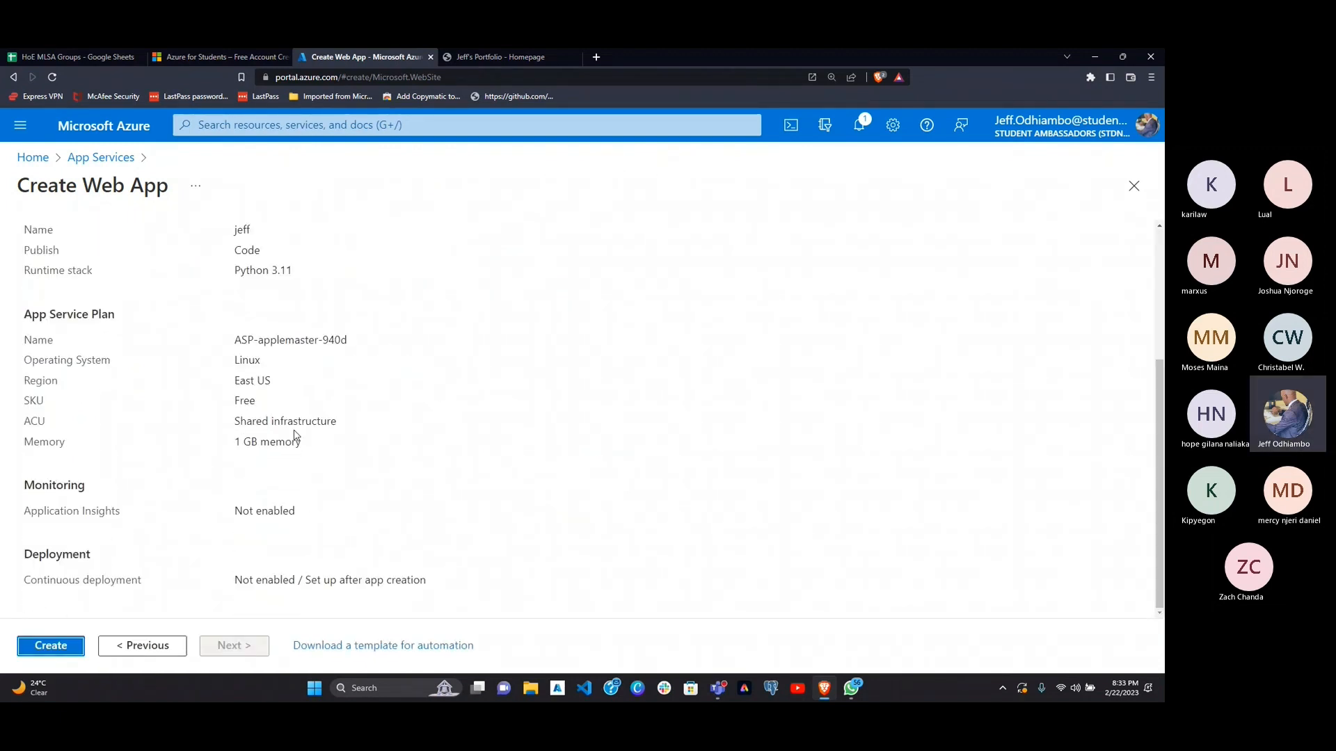
left_click(42, 645)
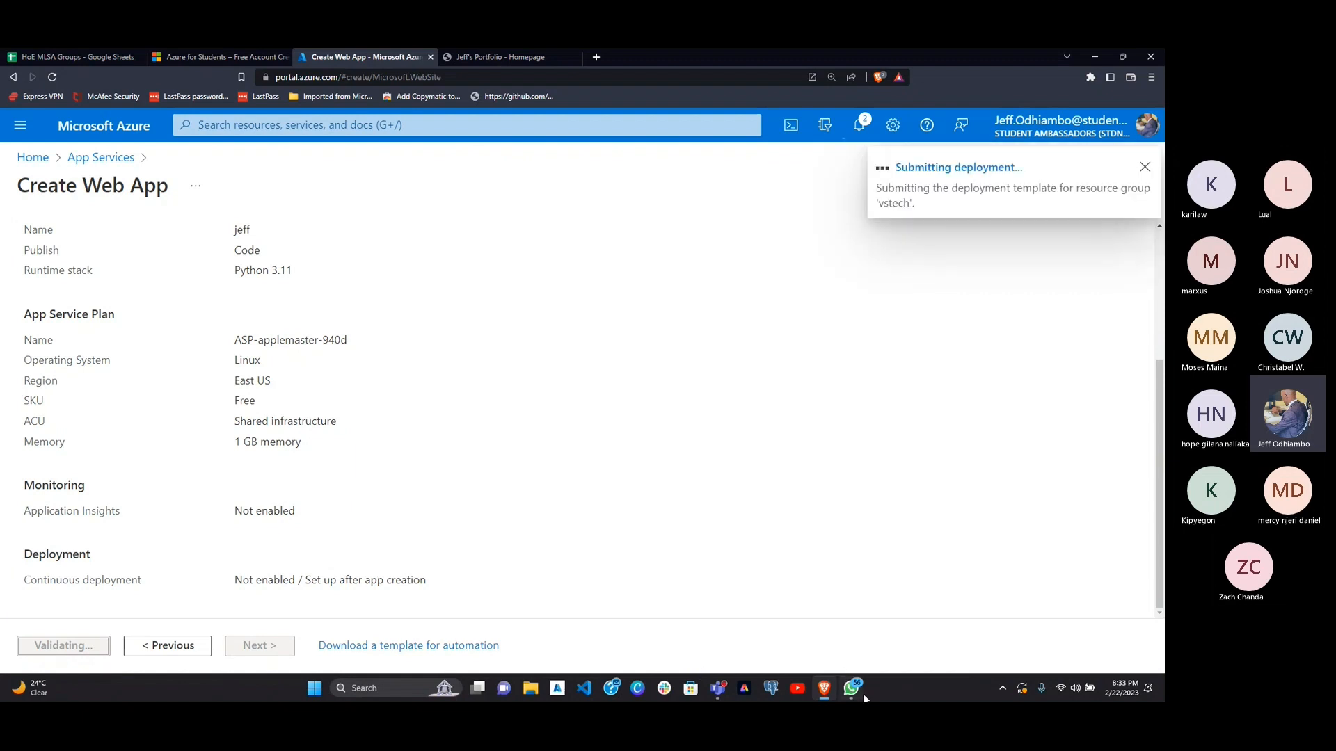
Step: Go to the newly created web app from its deployment notification and look through its overview properties
mouse_move(857, 692)
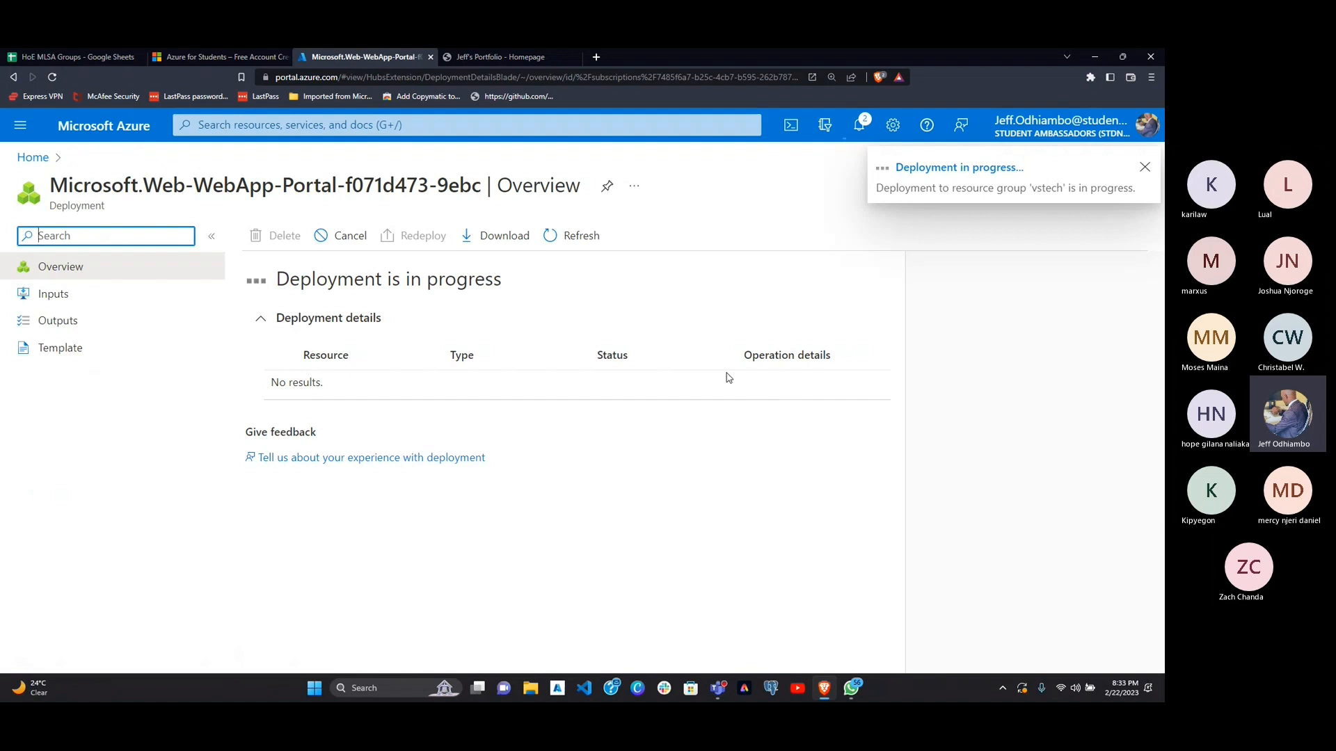
key("ctrl+minus")
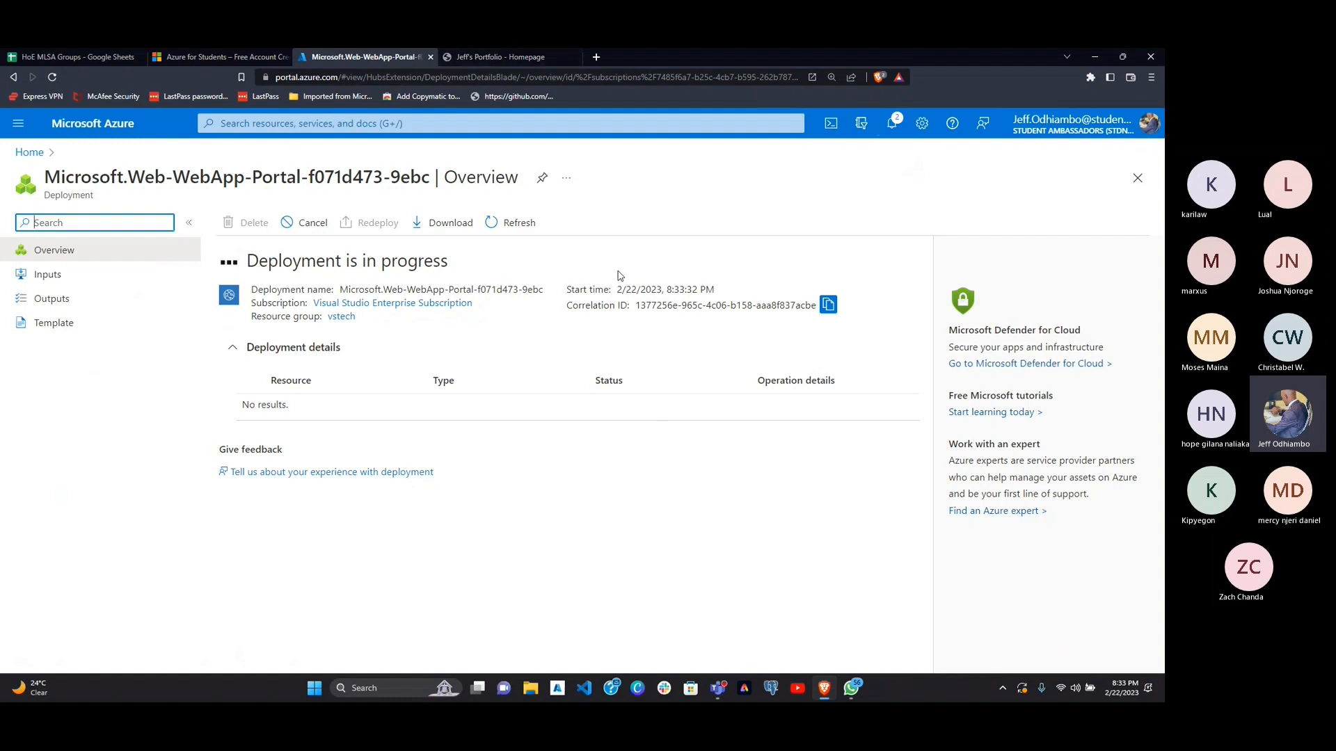
left_click(893, 126)
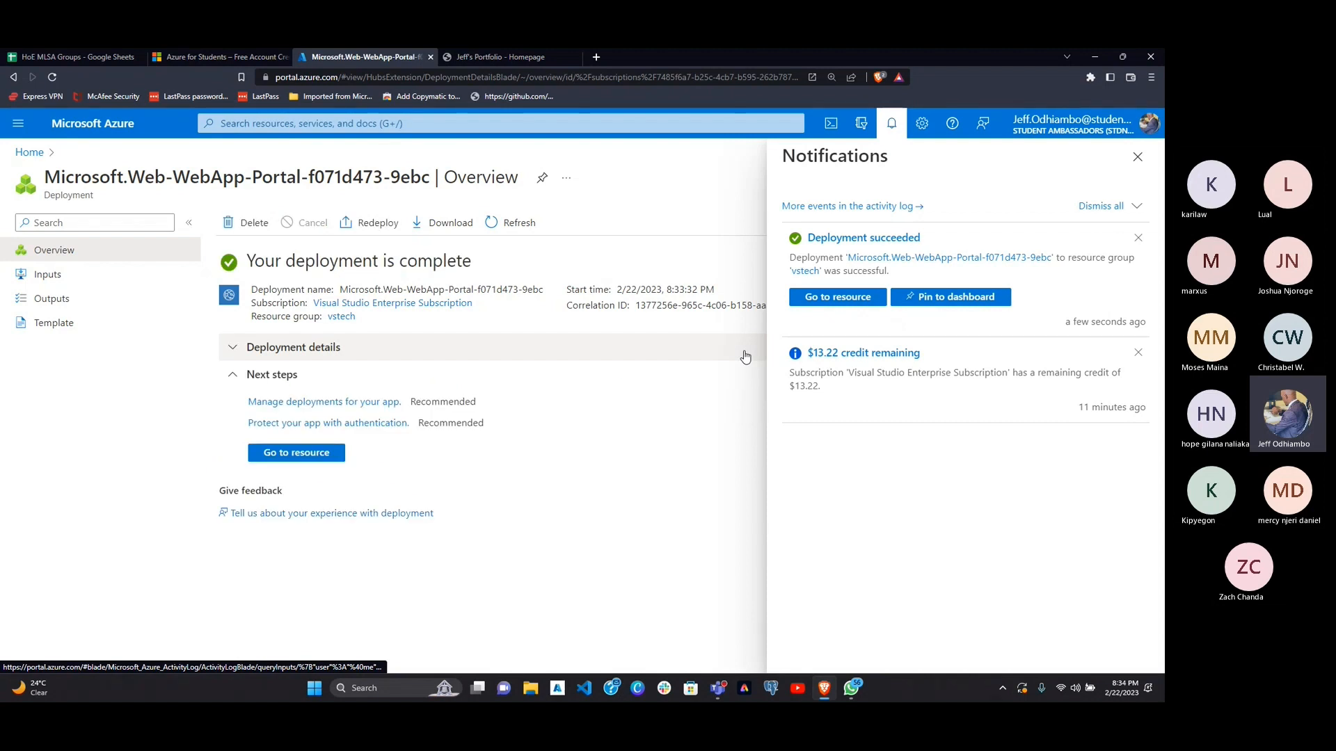
left_click(840, 304)
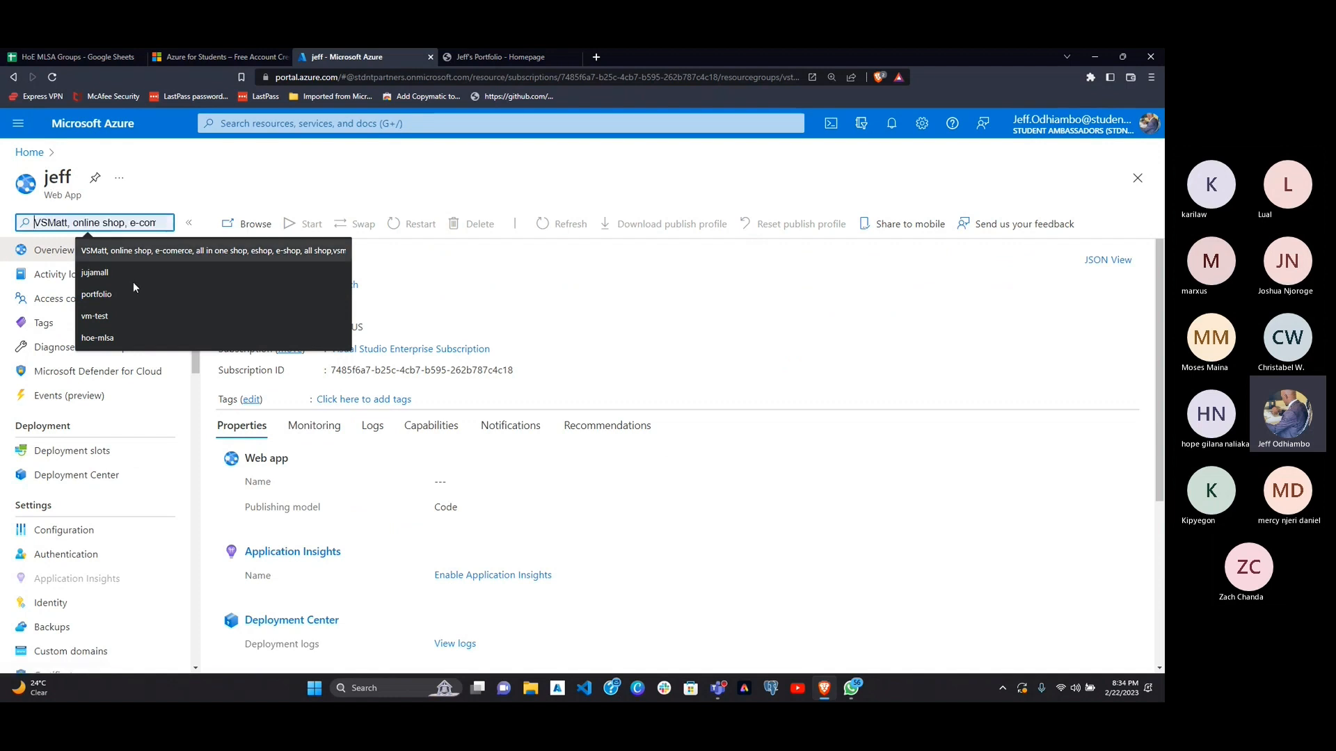
left_click(673, 490)
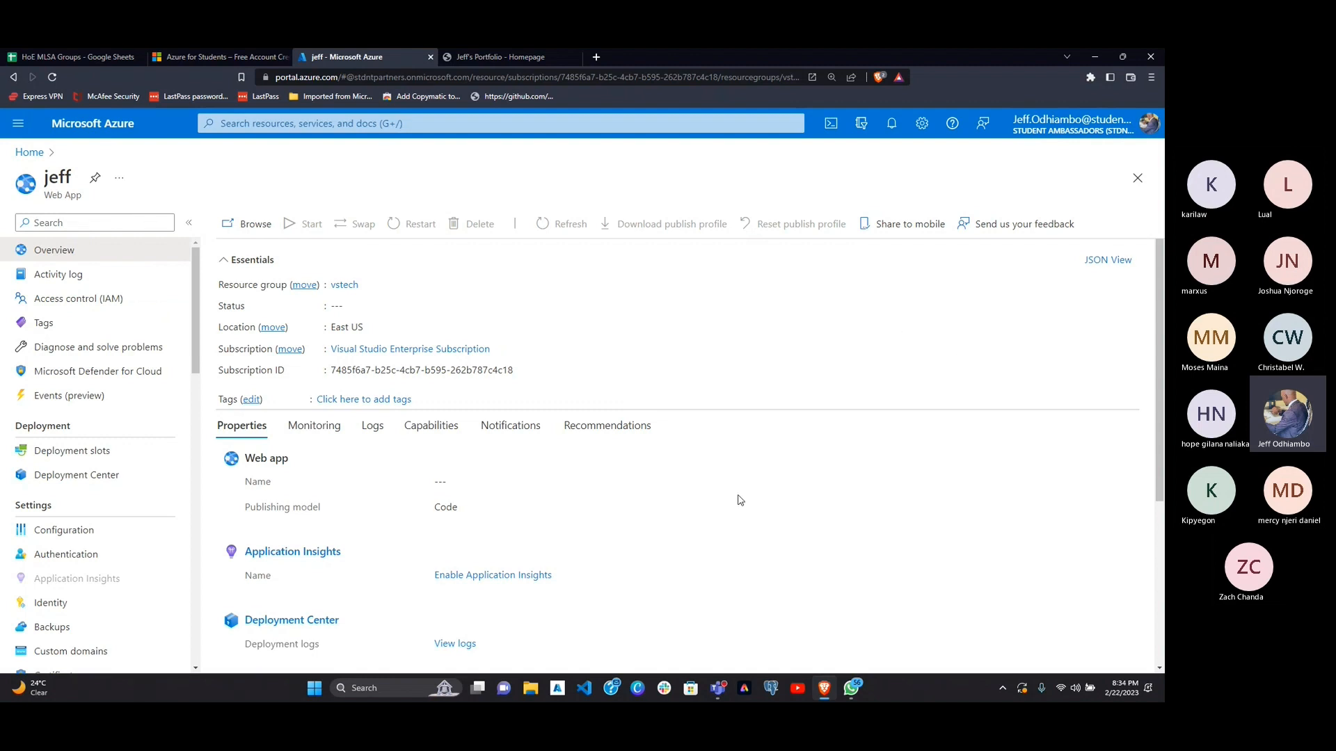
scroll(739, 500, "down", 1)
scroll(739, 500, "down", 3)
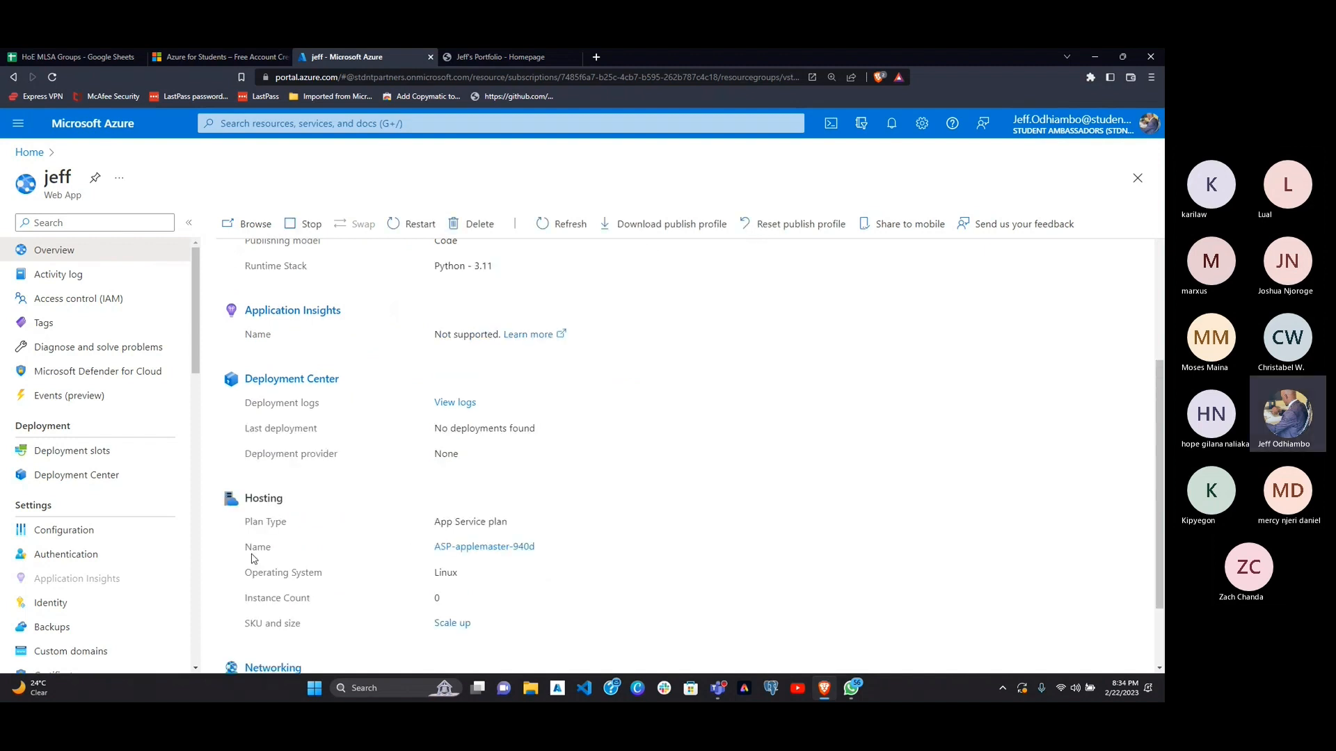
scroll(445, 415, "up", 4)
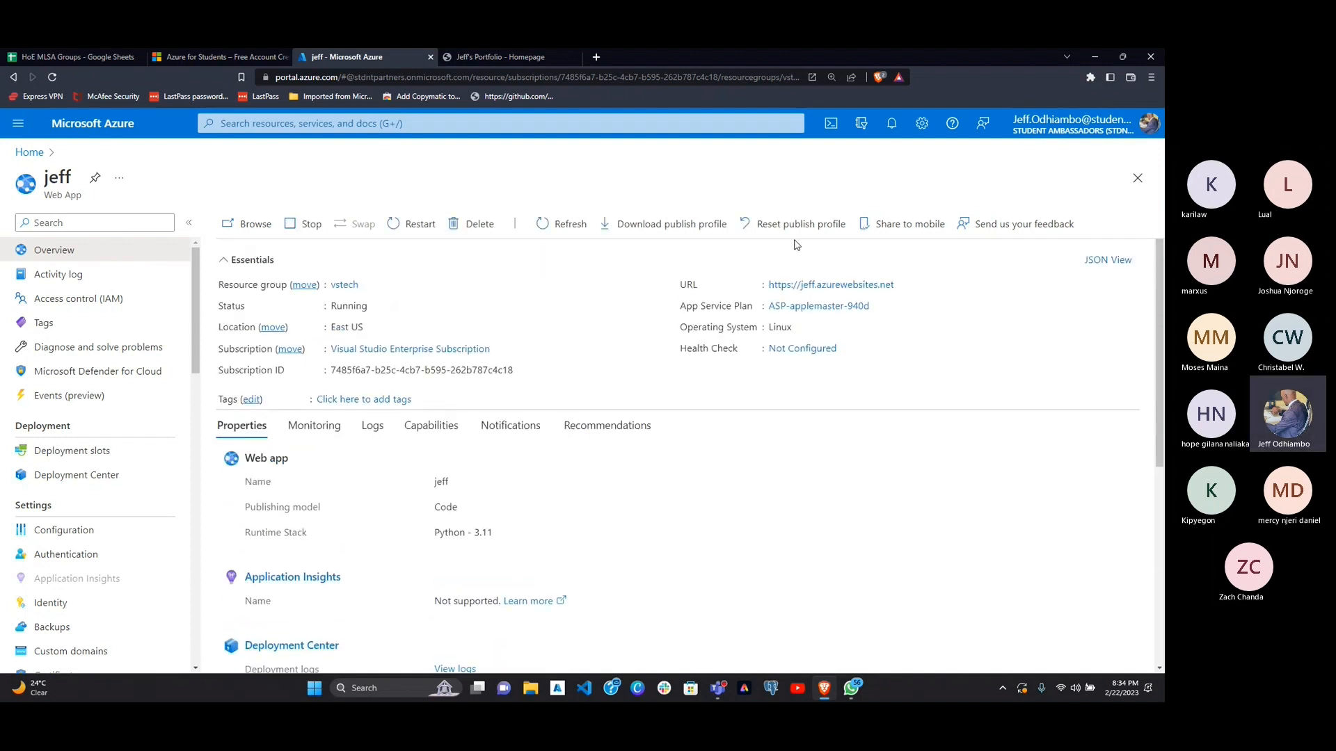
Step: Launch the web app's default URL in a new tab and review the app's deployment, hosting and networking properties on its overview
left_click(816, 286)
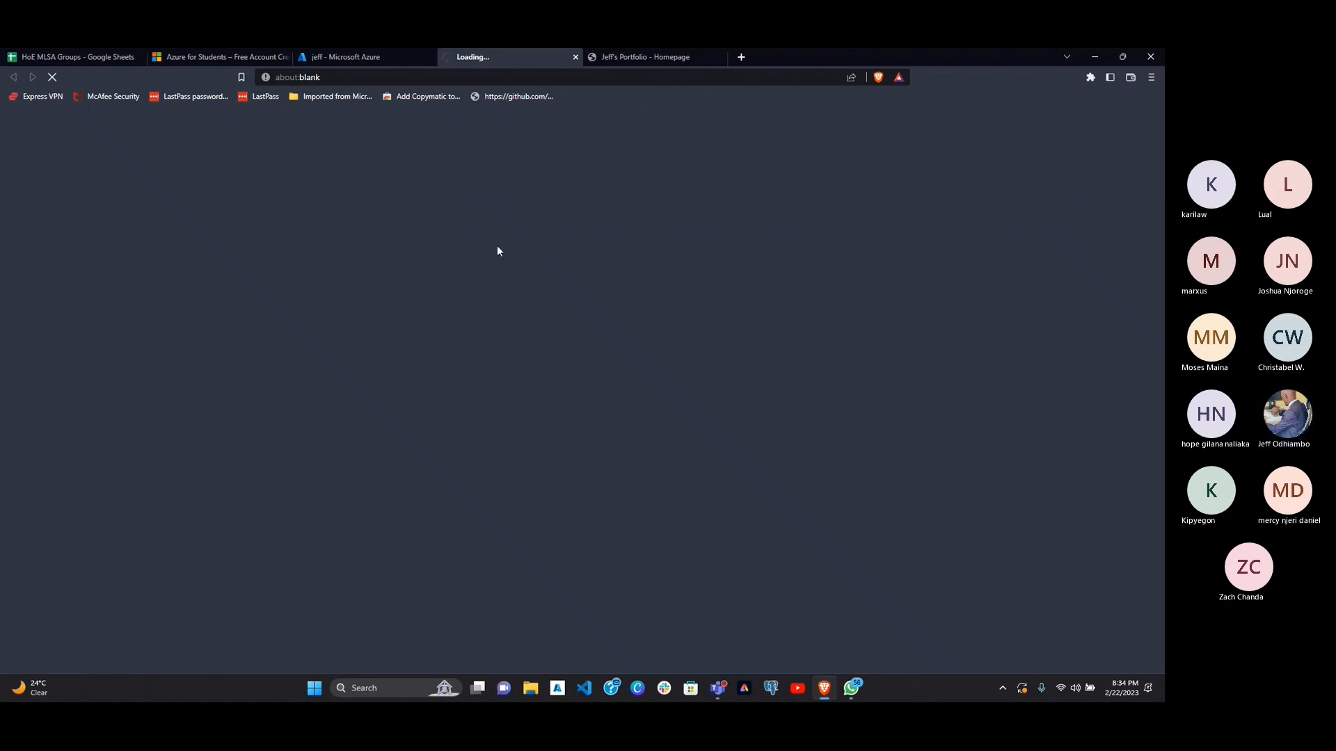
left_click(384, 58)
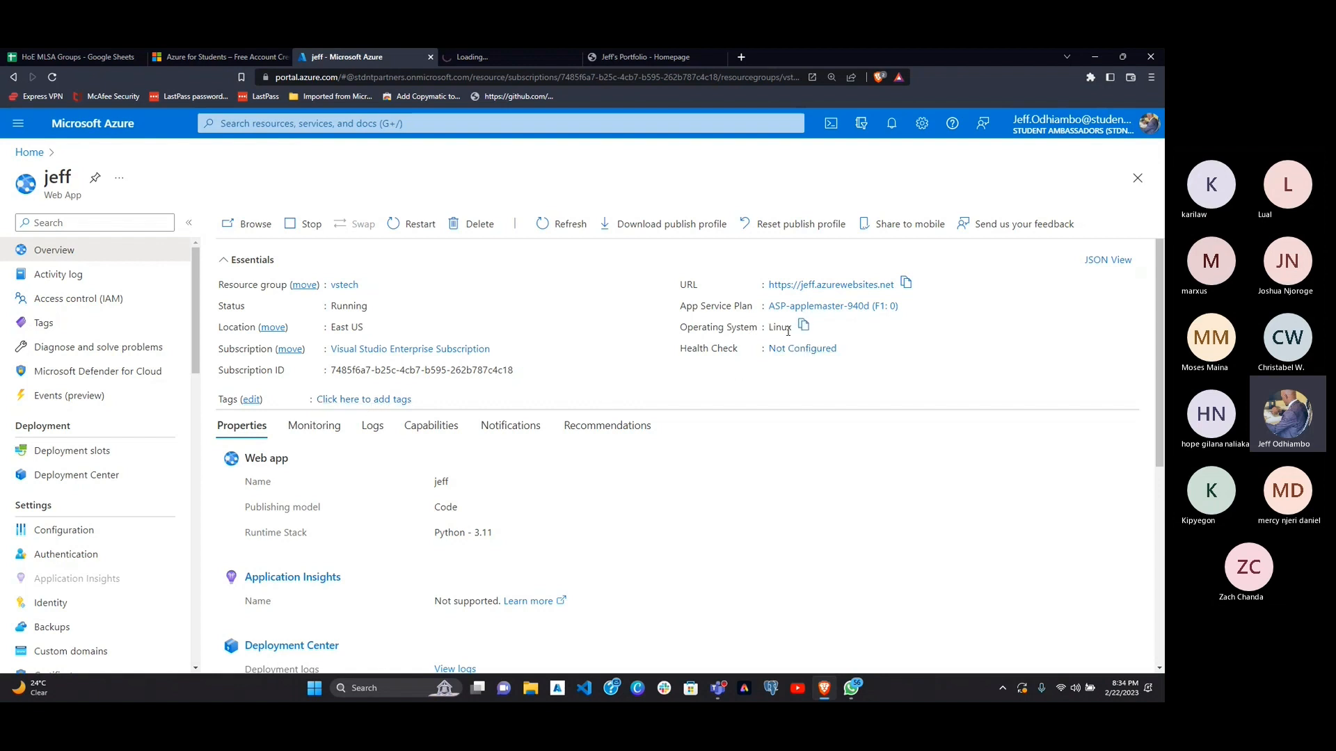
scroll(397, 409, "down", 2)
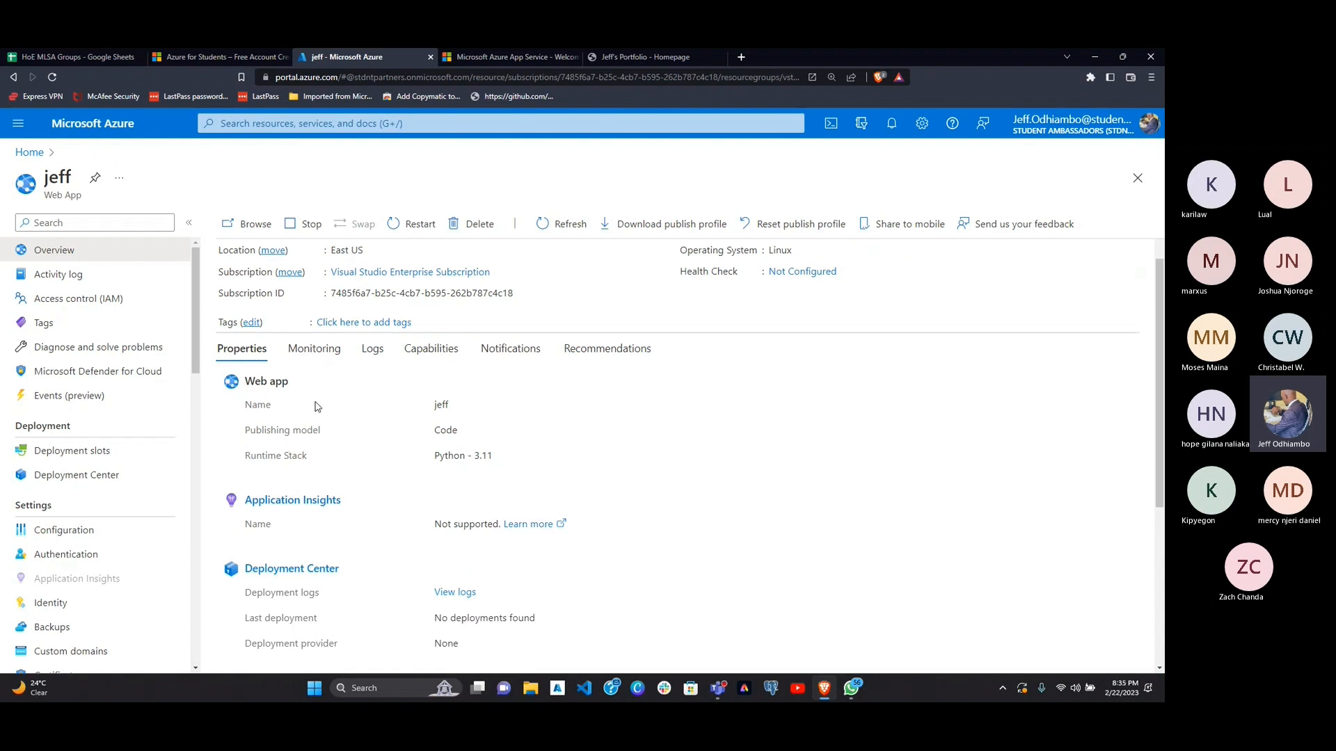
scroll(479, 503, "down", 2)
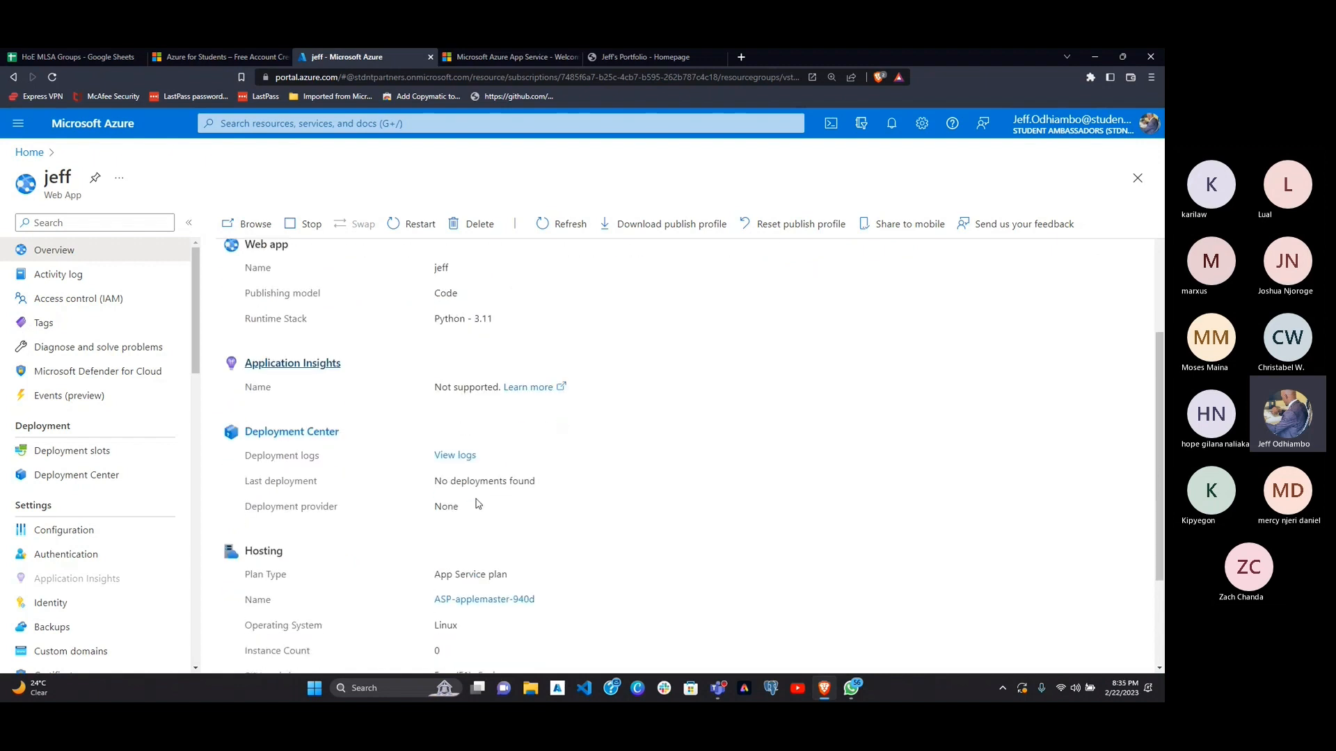
scroll(478, 503, "down", 1)
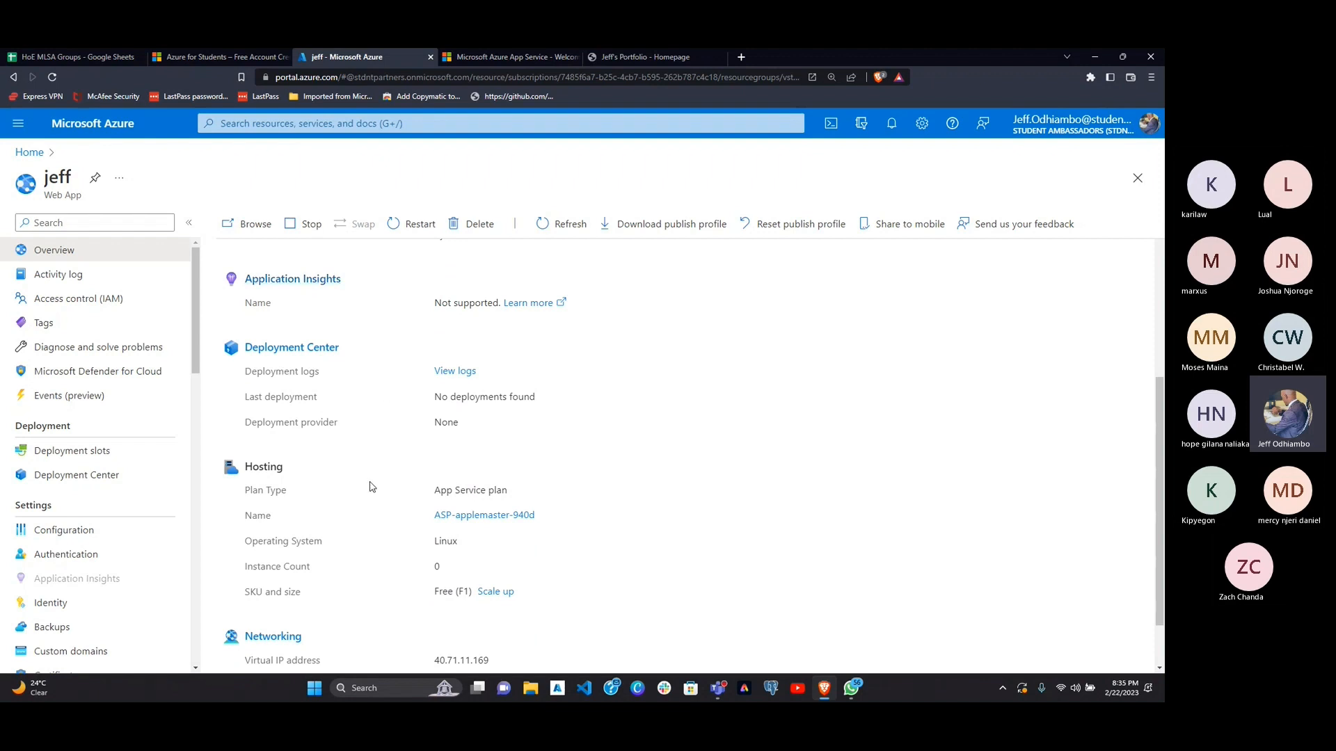
scroll(452, 515, "down", 1)
scroll(457, 511, "down", 1)
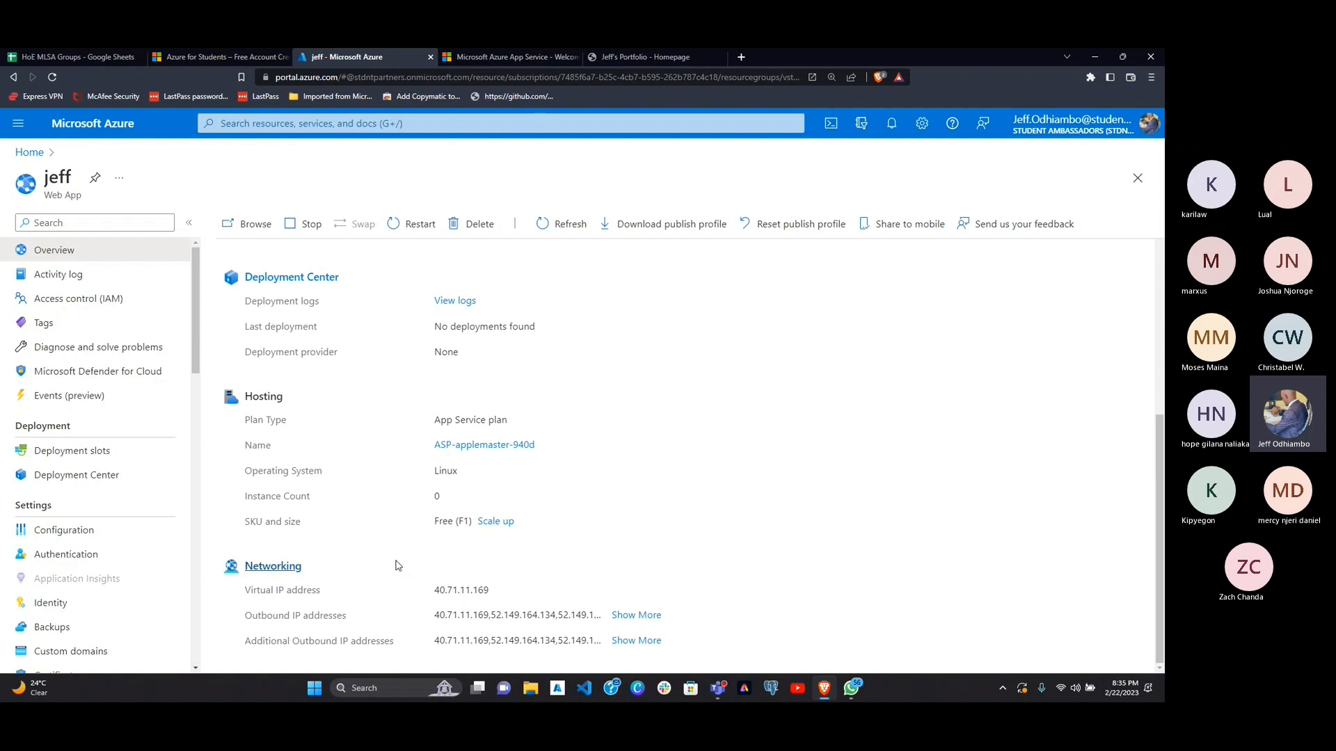
Step: Look through the deployment and settings options available for the web app
scroll(156, 527, "down", 8)
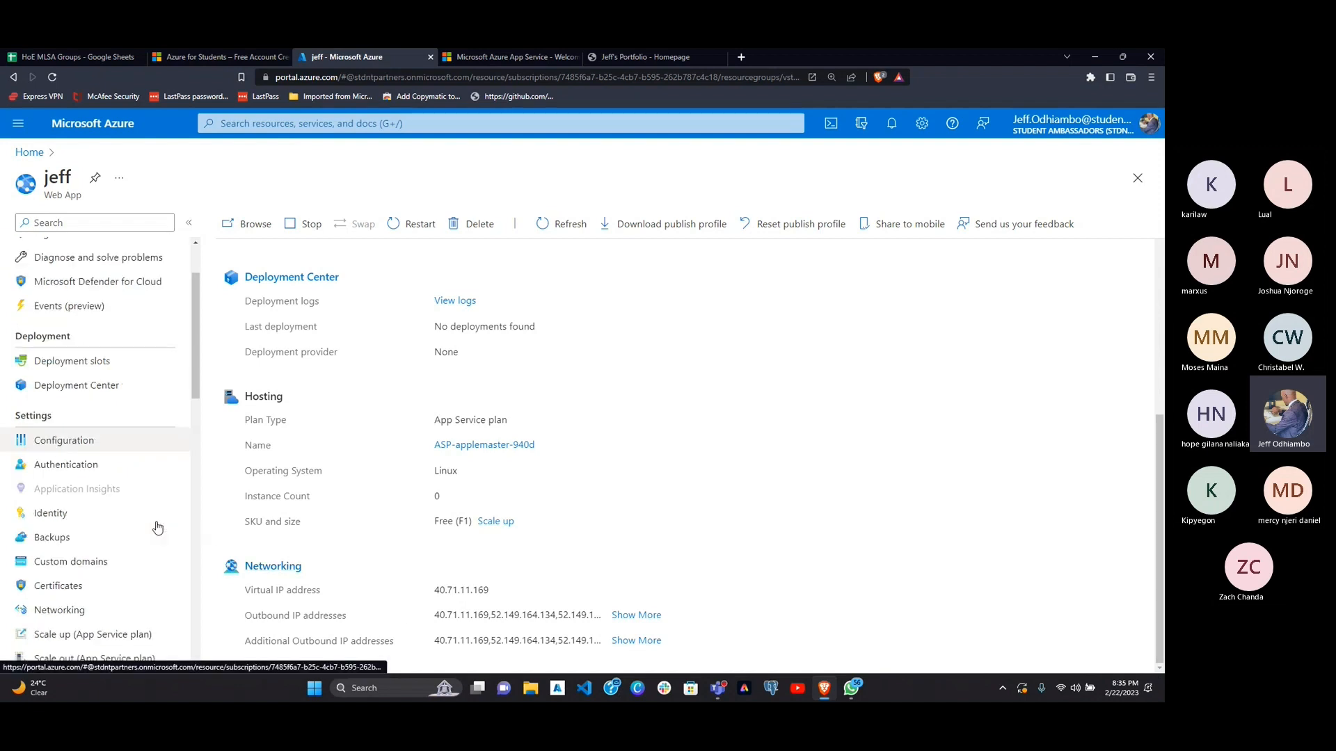
scroll(156, 526, "up", 8)
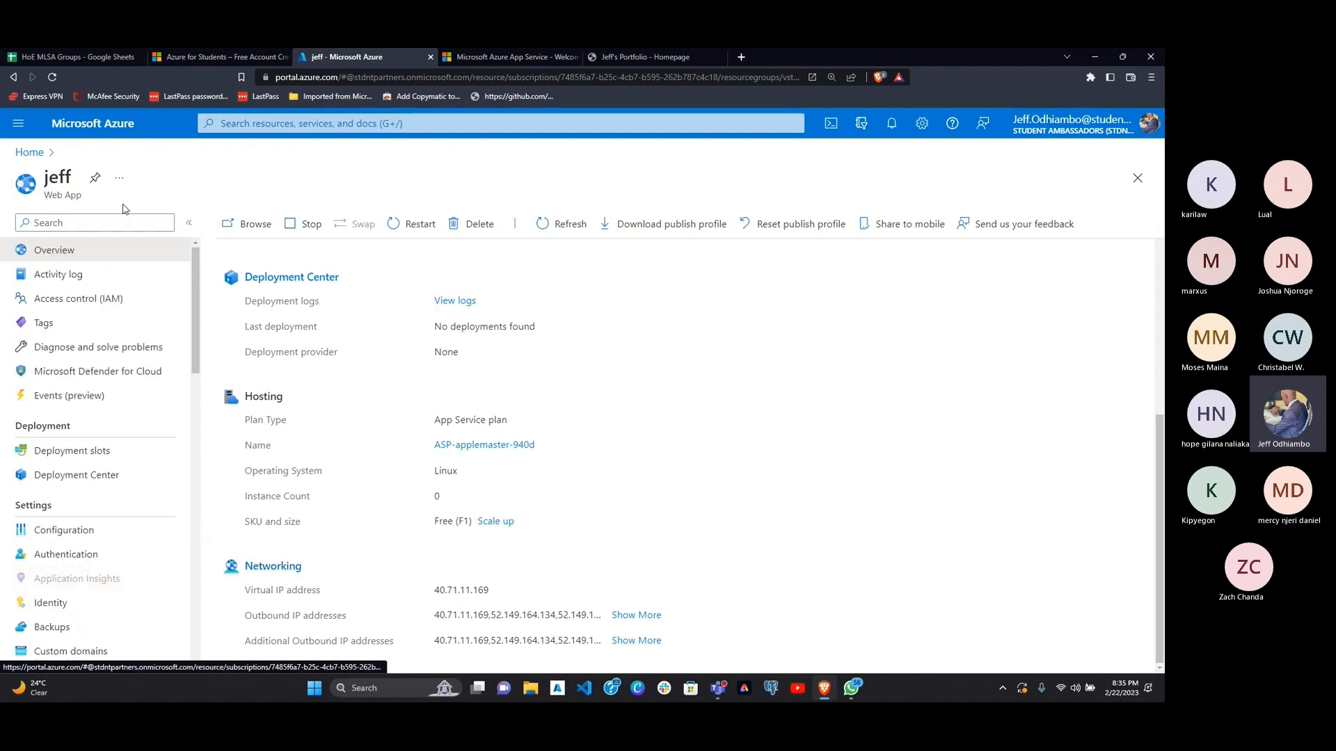
scroll(43, 553, "down", 4)
scroll(46, 554, "up", 4)
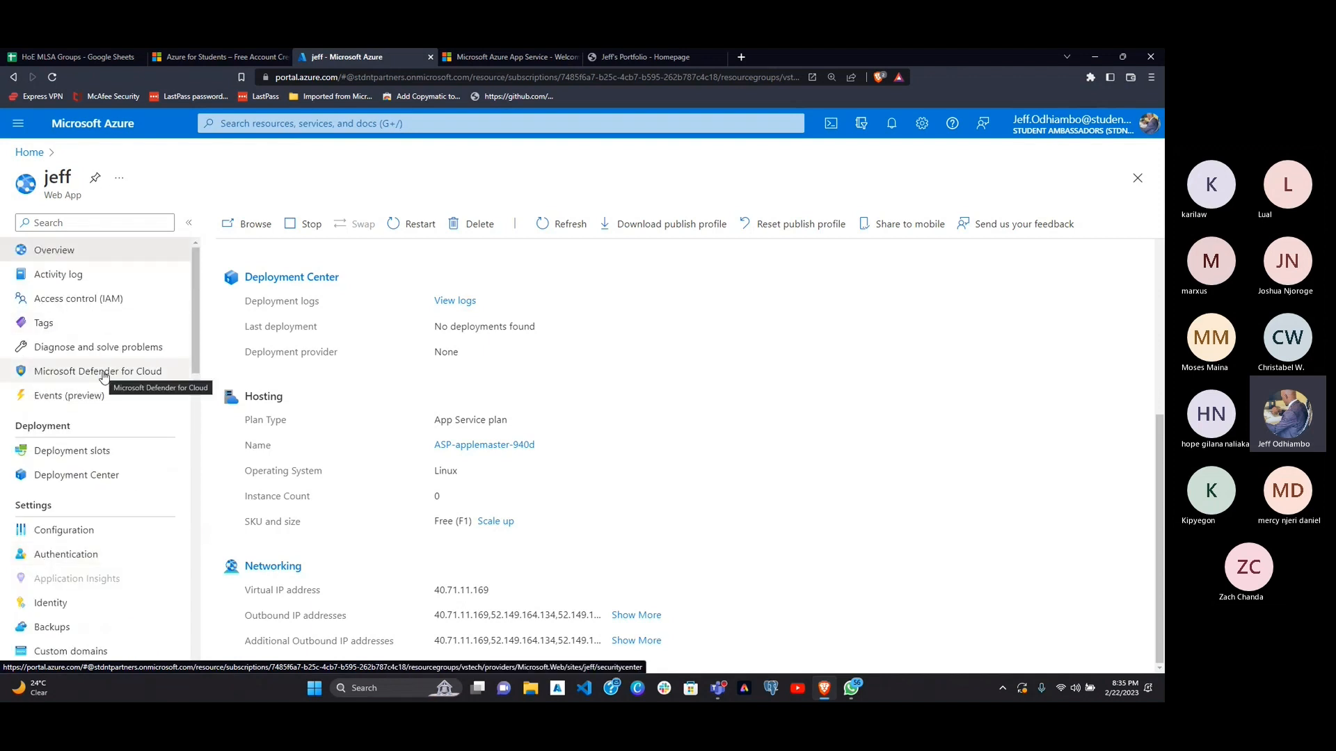
scroll(84, 480, "down", 2)
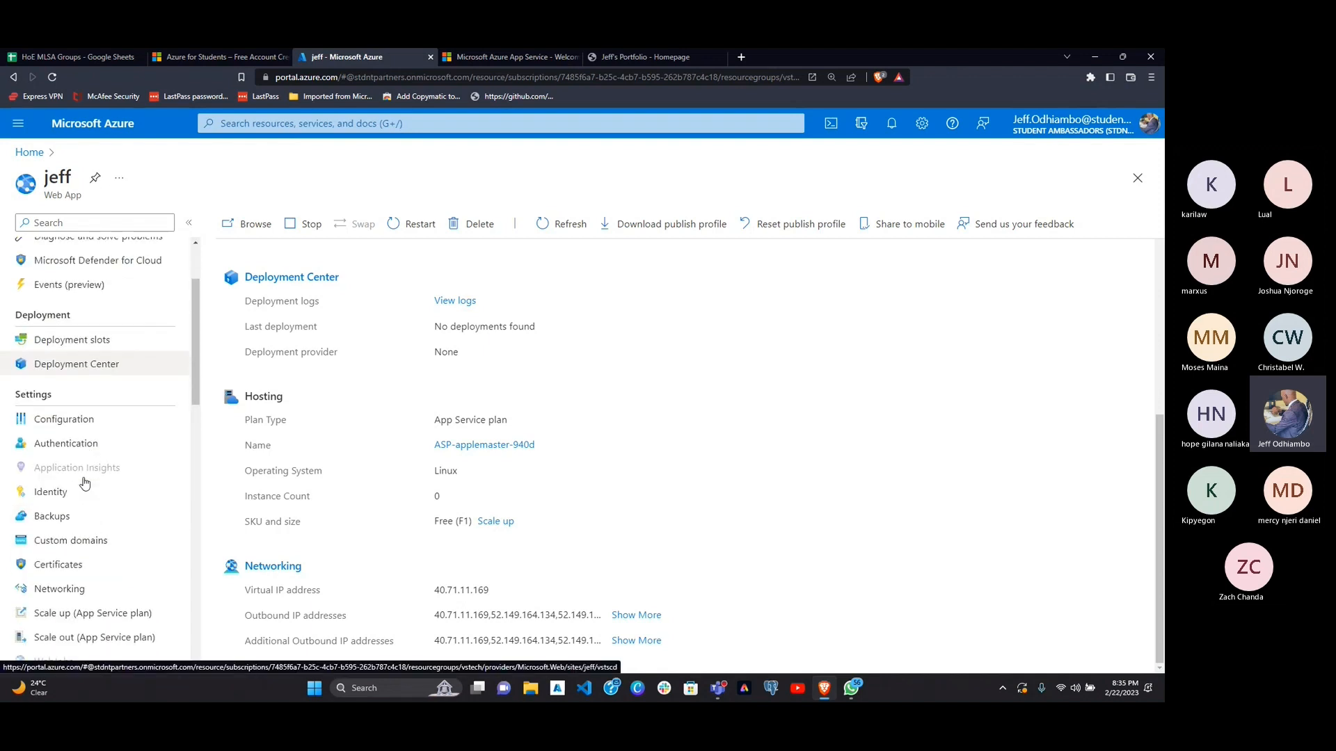
scroll(85, 482, "down", 1)
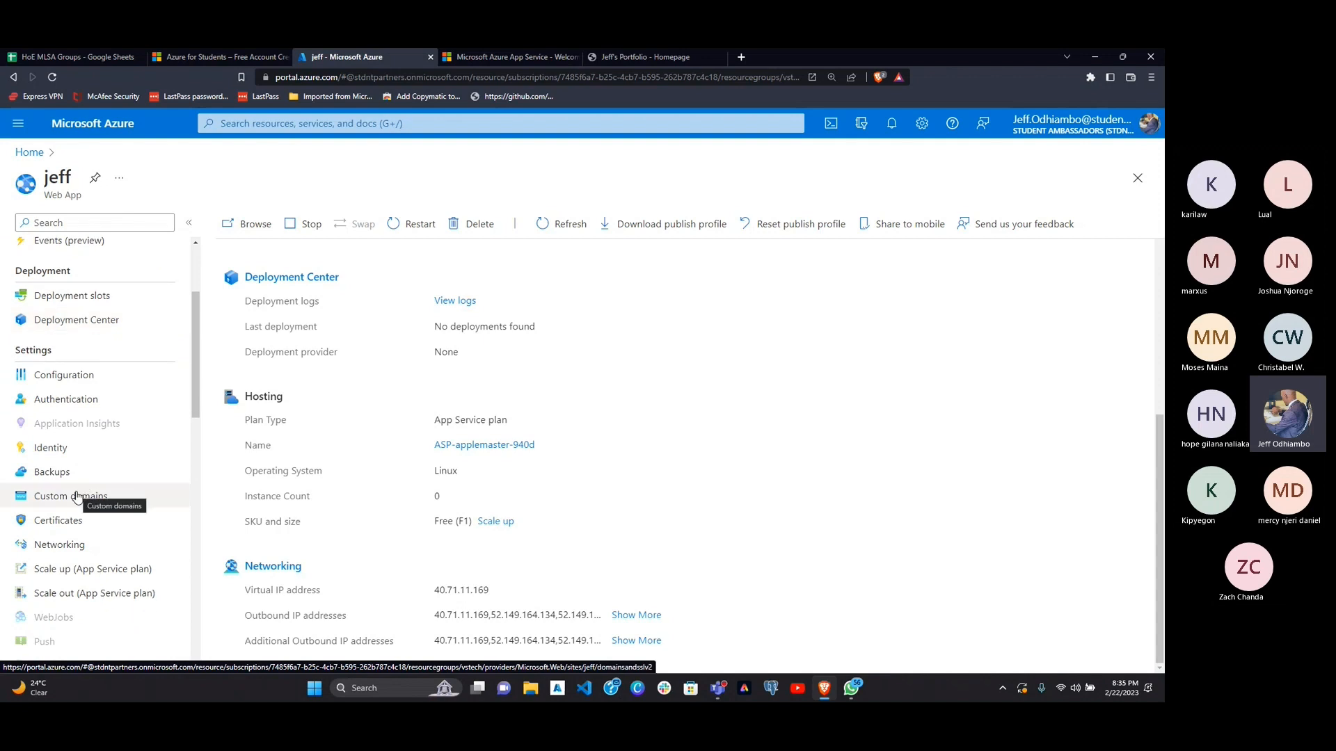
Step: Check the live site's default page and its address, and open the web app's custom domain settings
left_click(508, 58)
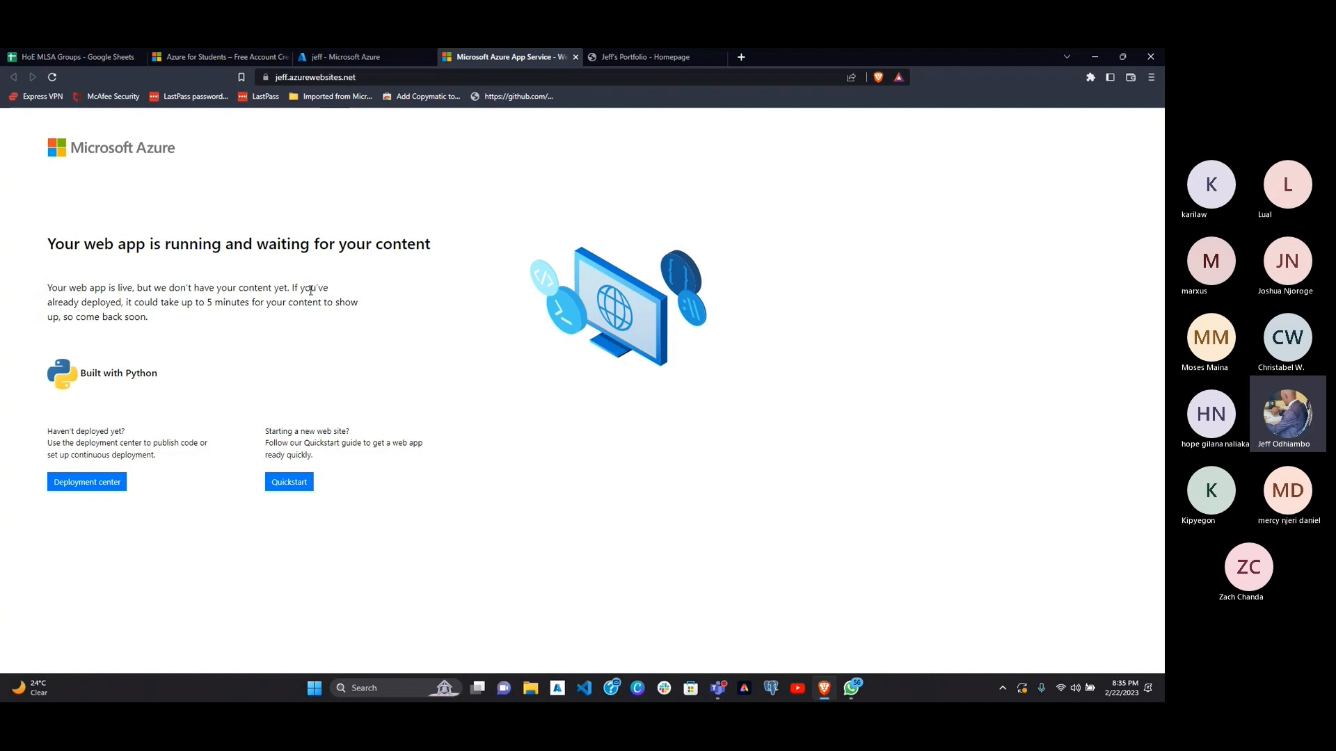
left_click(372, 77)
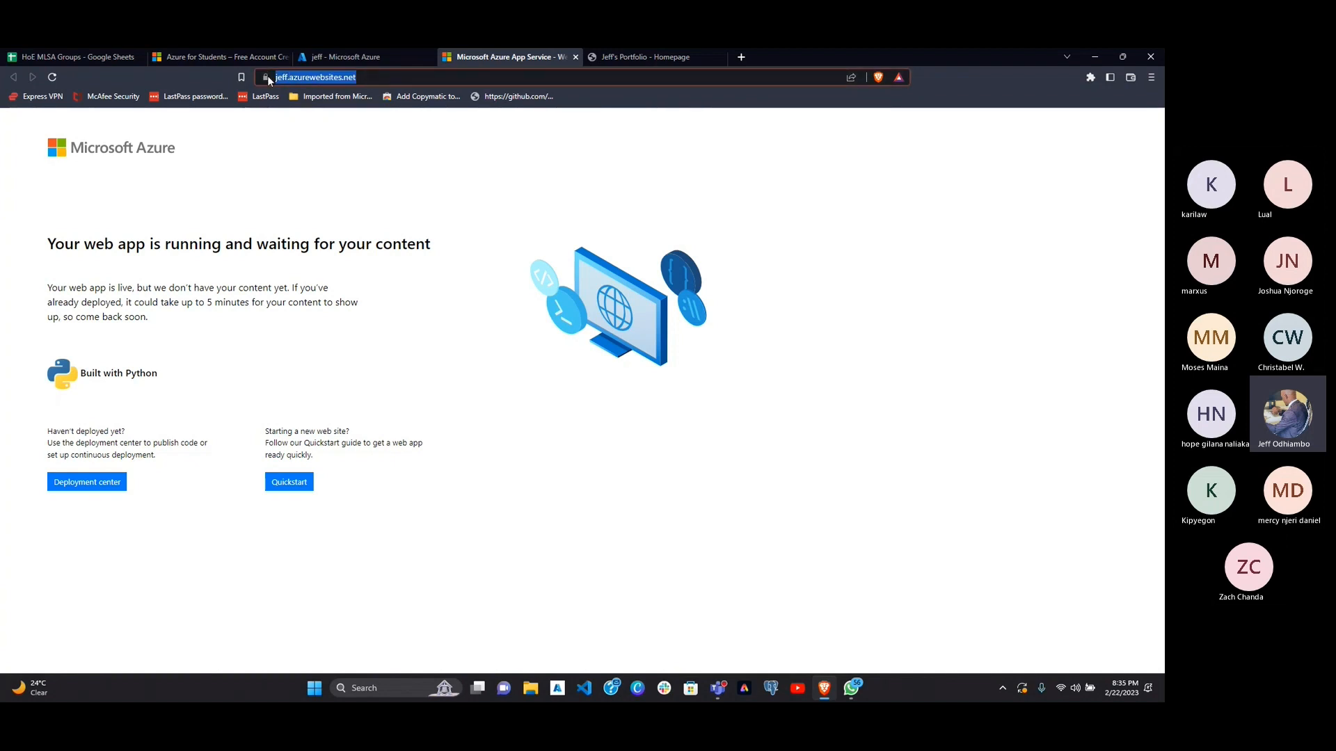
left_click(368, 55)
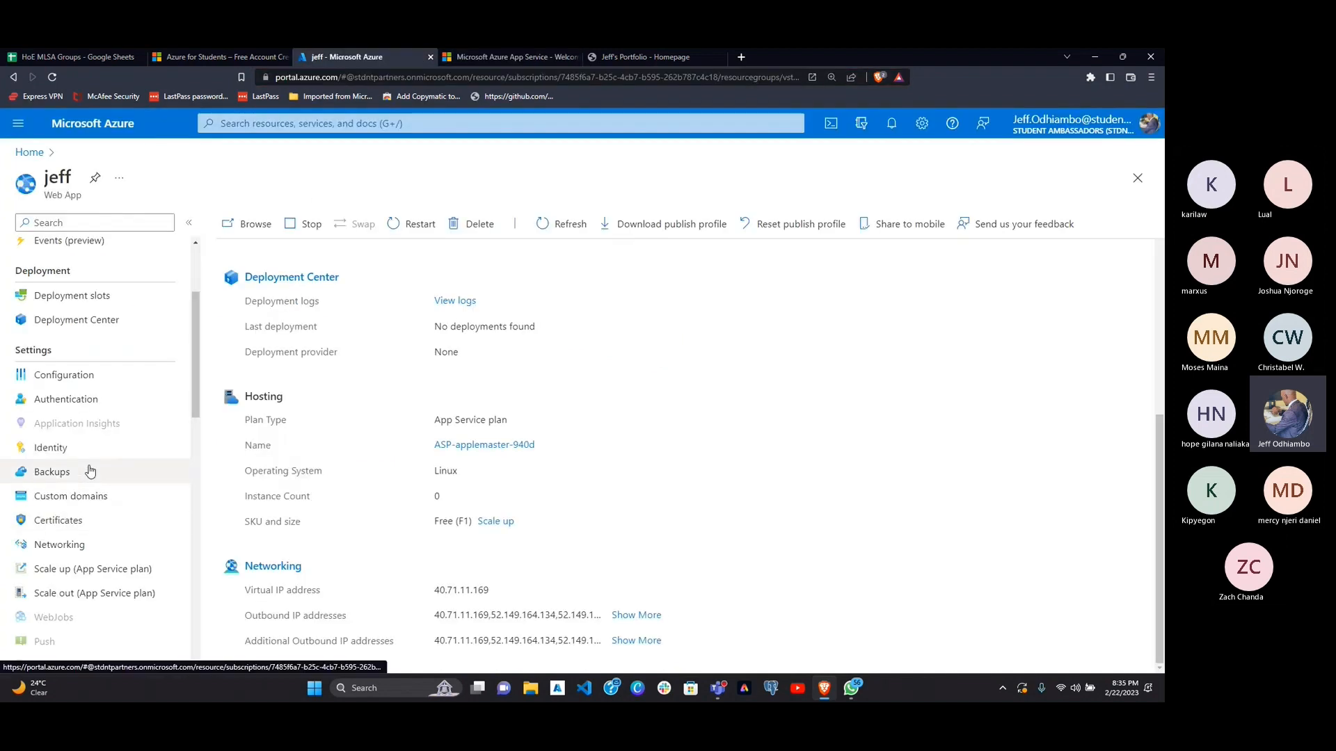
left_click(68, 498)
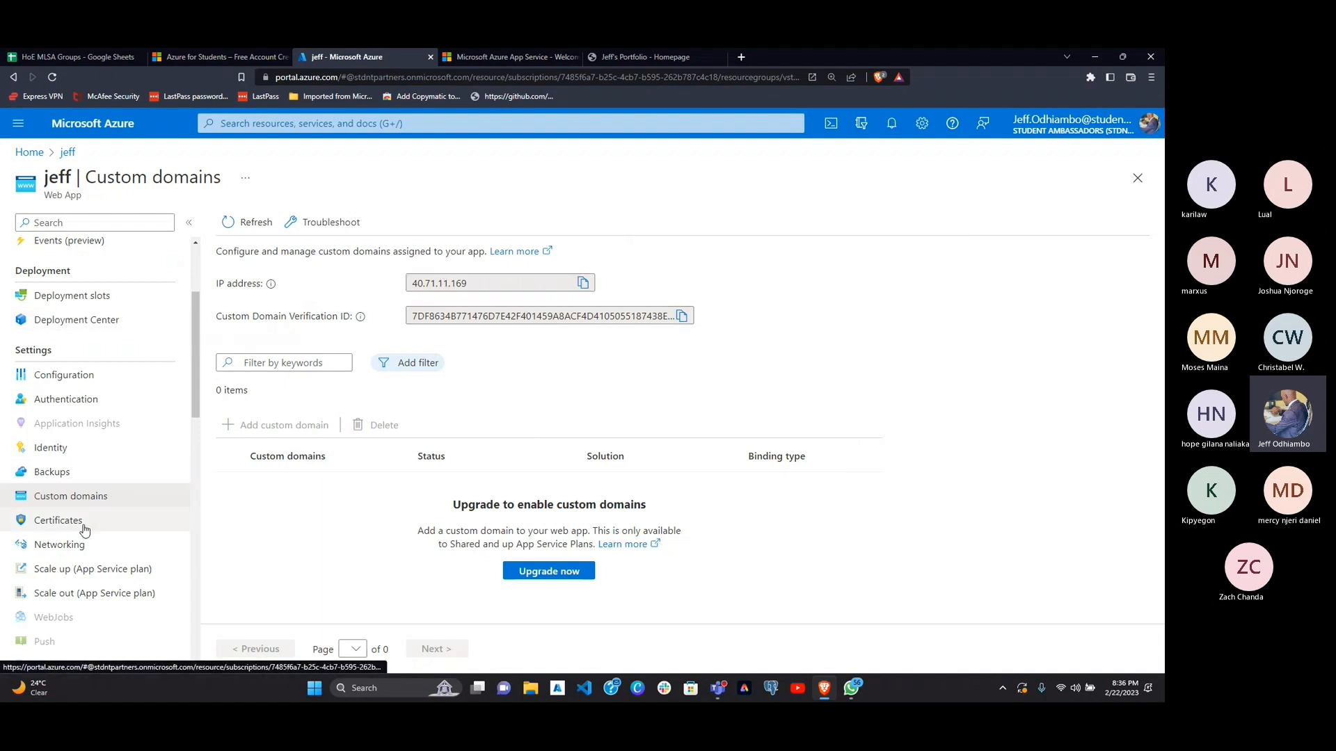
Step: Start a web SSH console session for the Linux web app, choosing the Microsoft account at sign-in
scroll(105, 543, "down", 1)
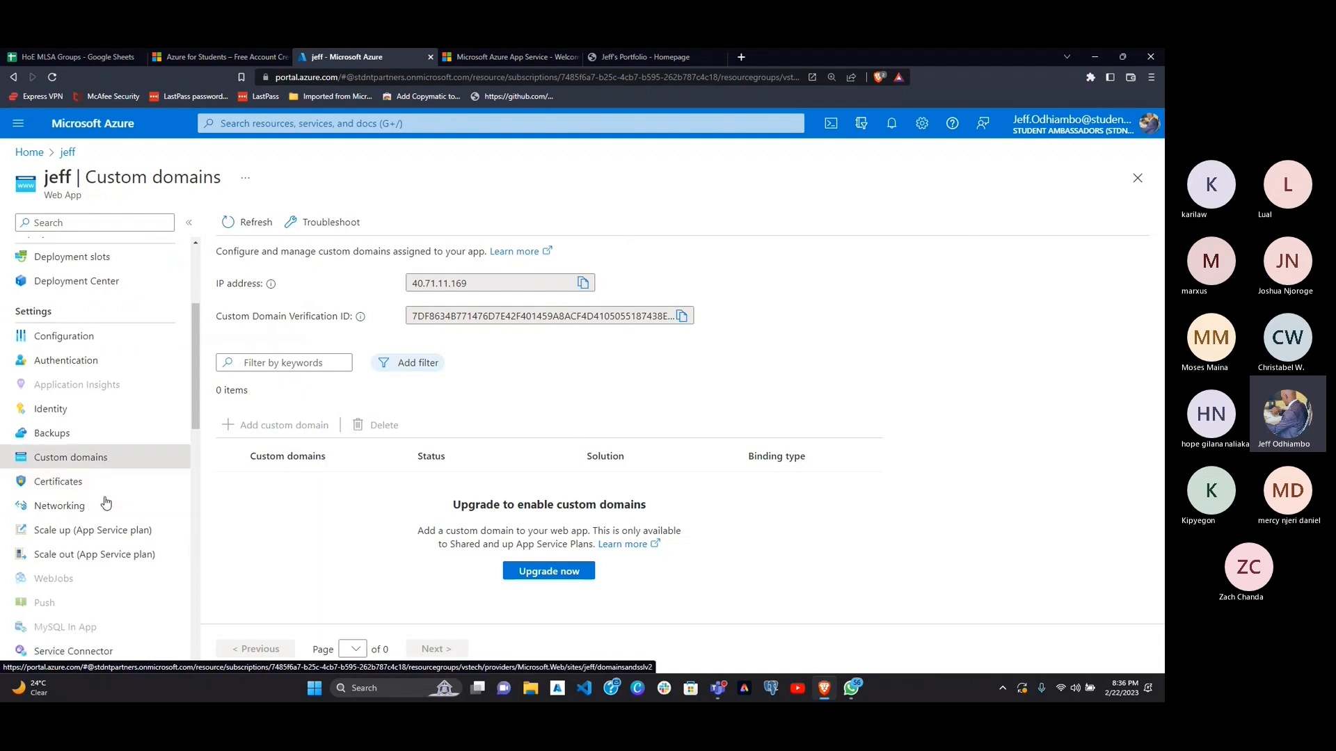
scroll(106, 502, "down", 3)
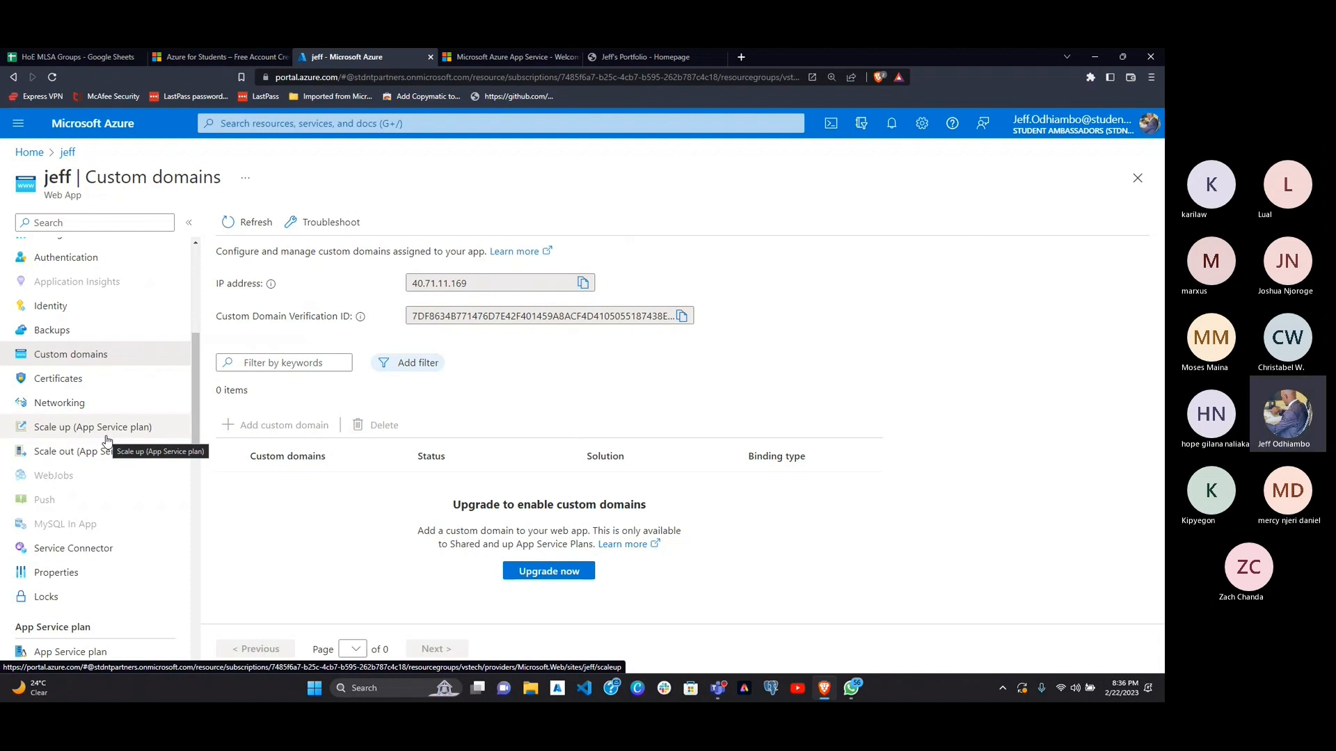
scroll(140, 534, "down", 3)
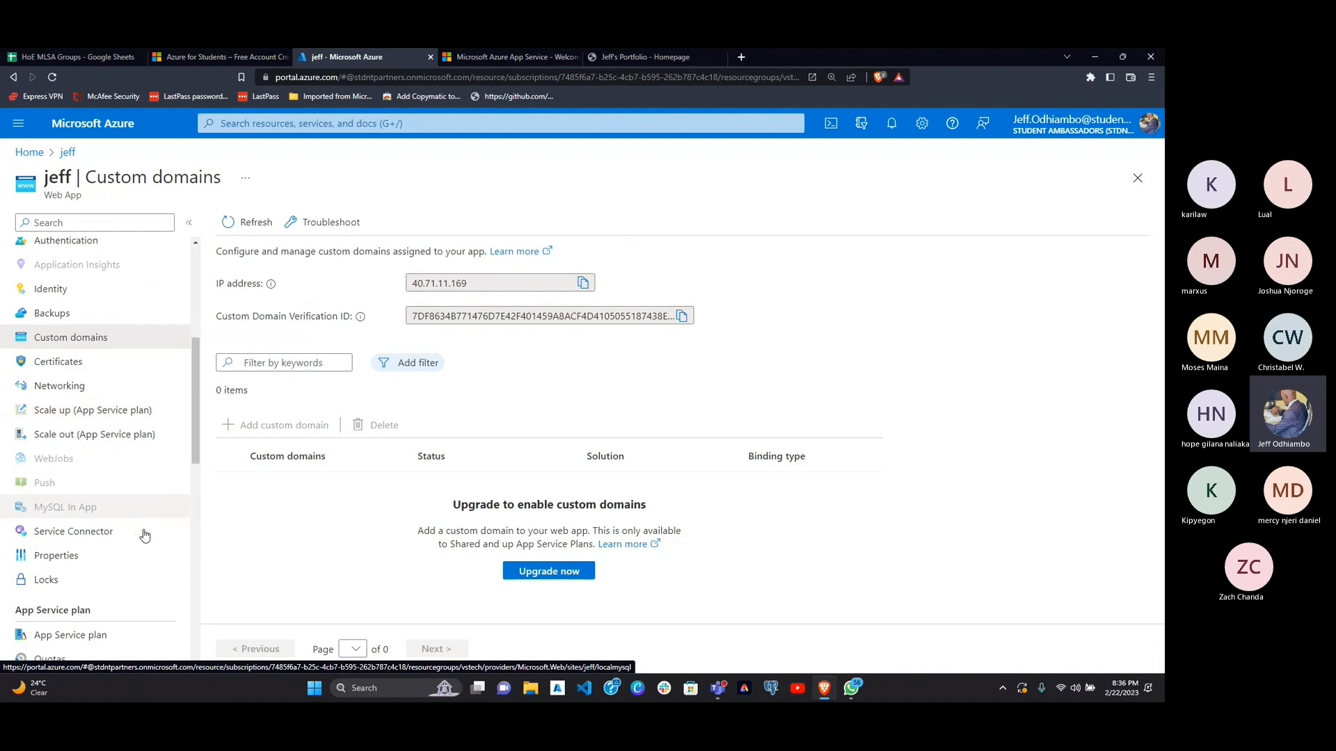
scroll(144, 534, "down", 2)
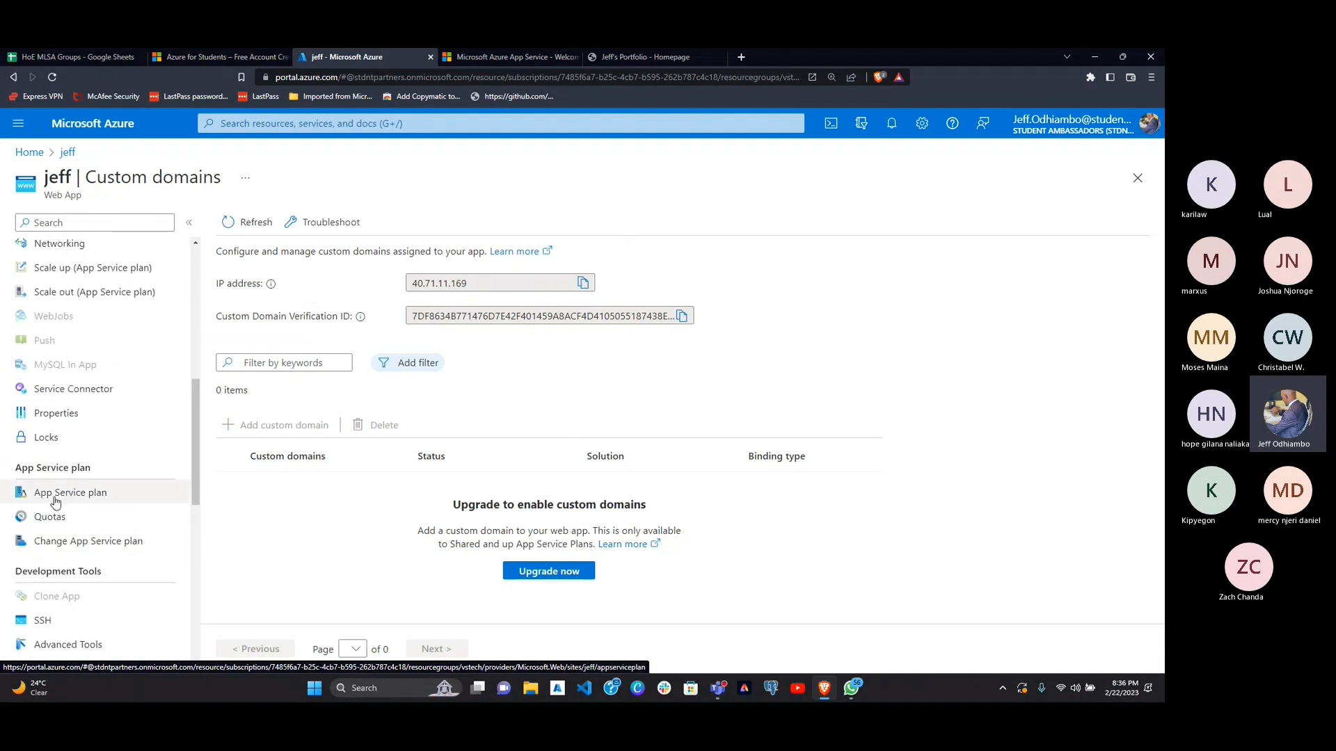
scroll(97, 559, "down", 5)
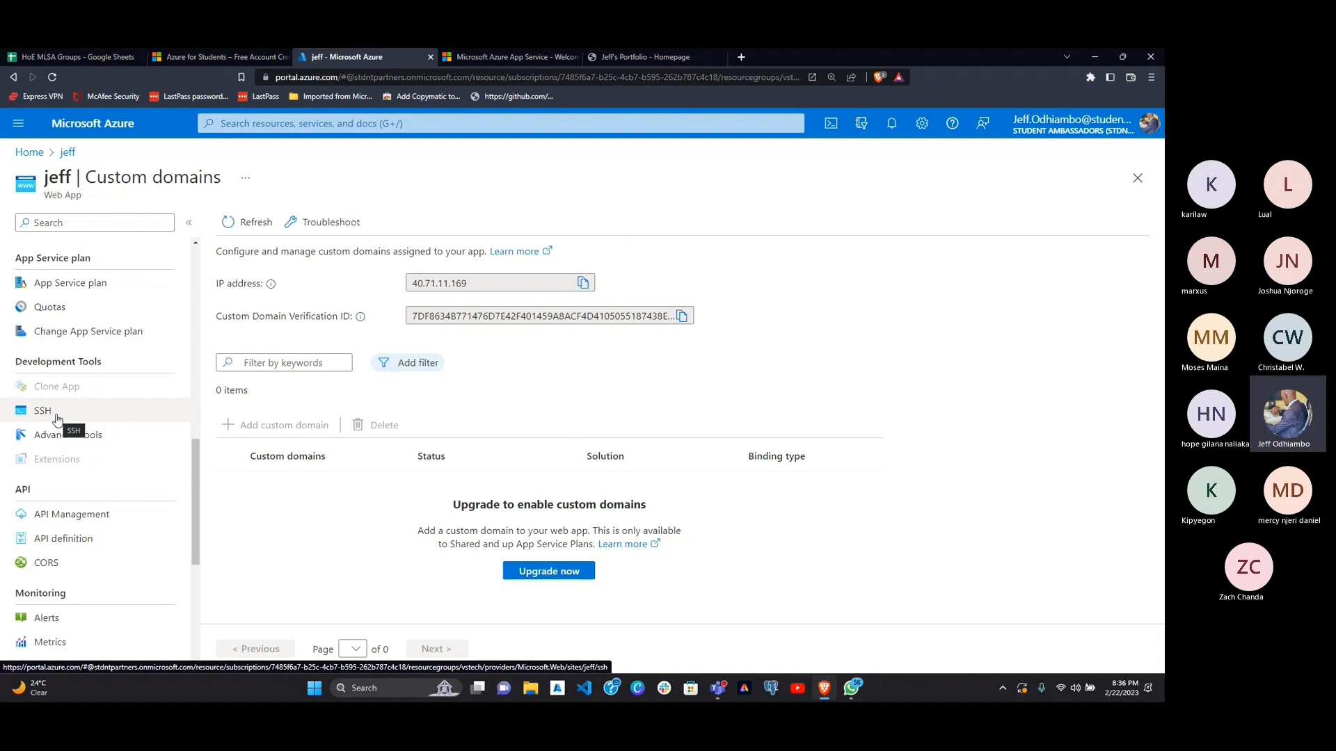
left_click(59, 417)
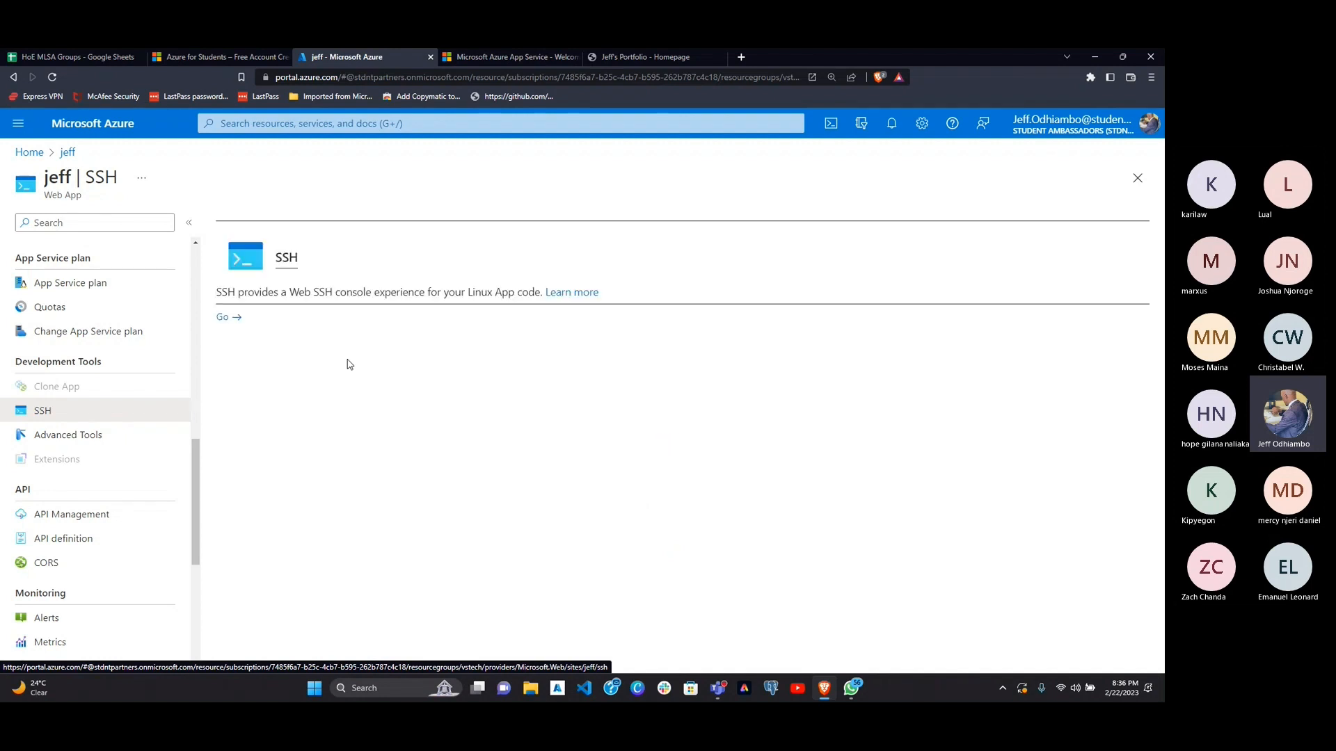
left_click(227, 318)
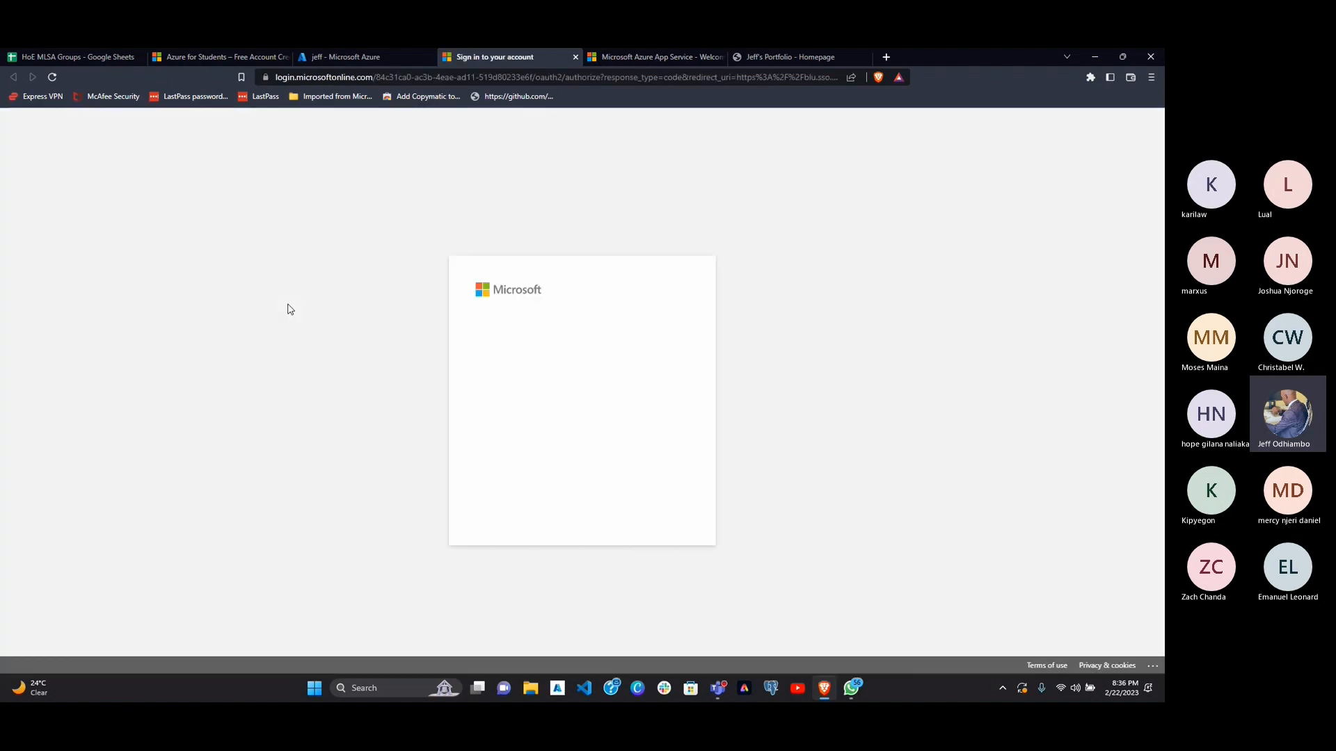
left_click(553, 359)
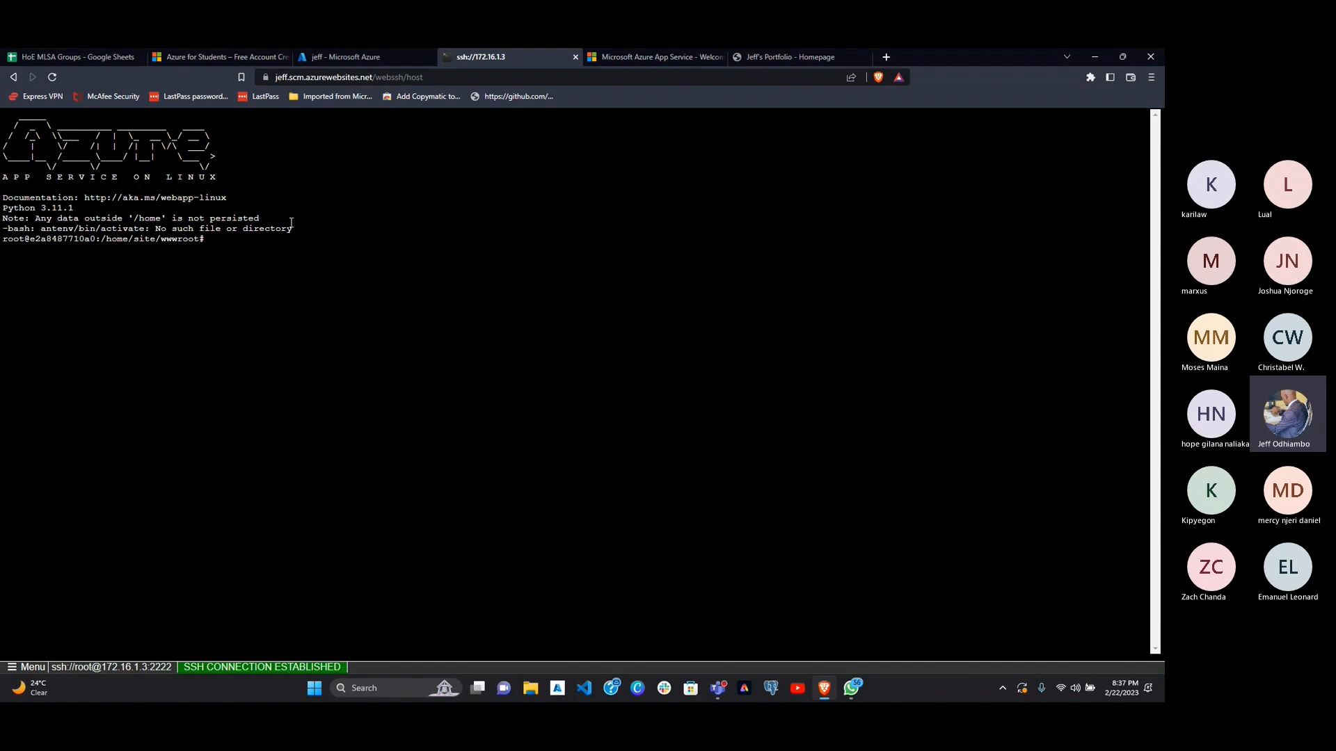
Step: Return to the Azure portal and examine the web app's API, monitoring, automation and support options
left_click(359, 59)
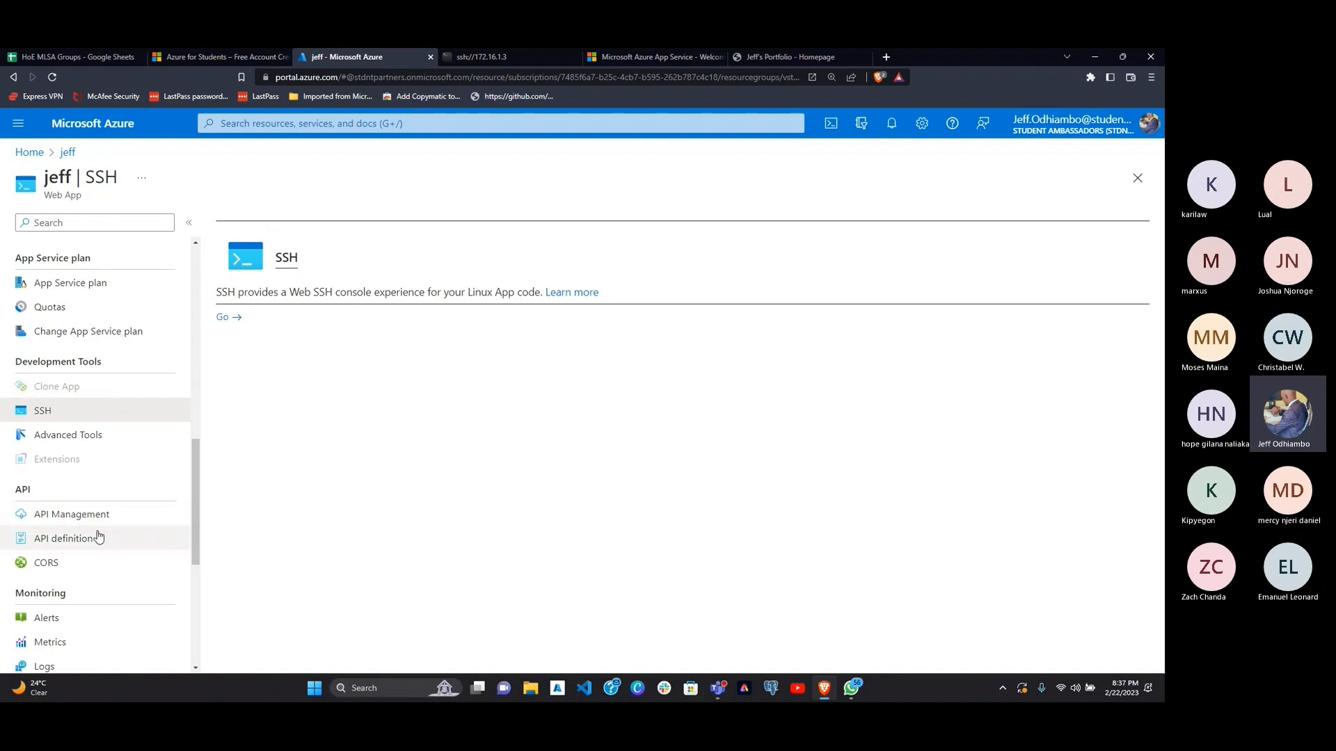
scroll(101, 535, "down", 2)
scroll(86, 588, "down", 3)
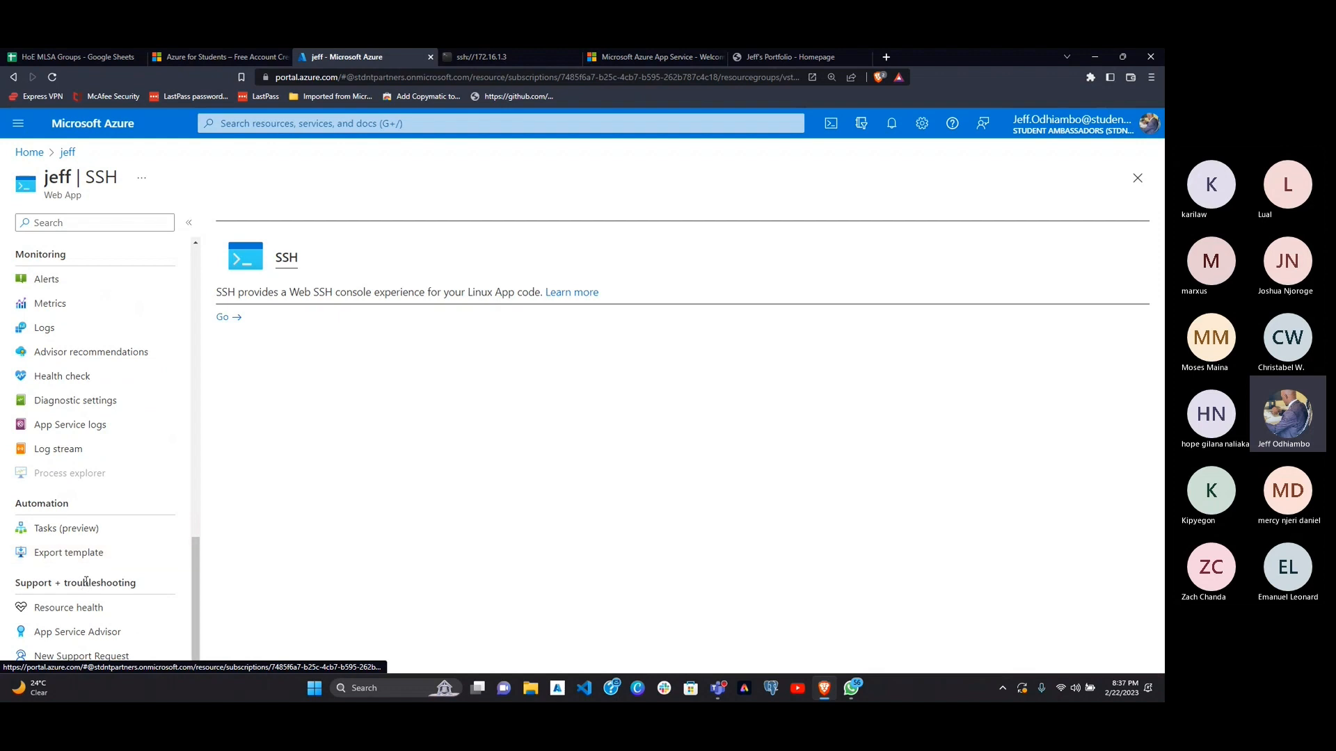
scroll(107, 421, "up", 7)
scroll(109, 423, "up", 3)
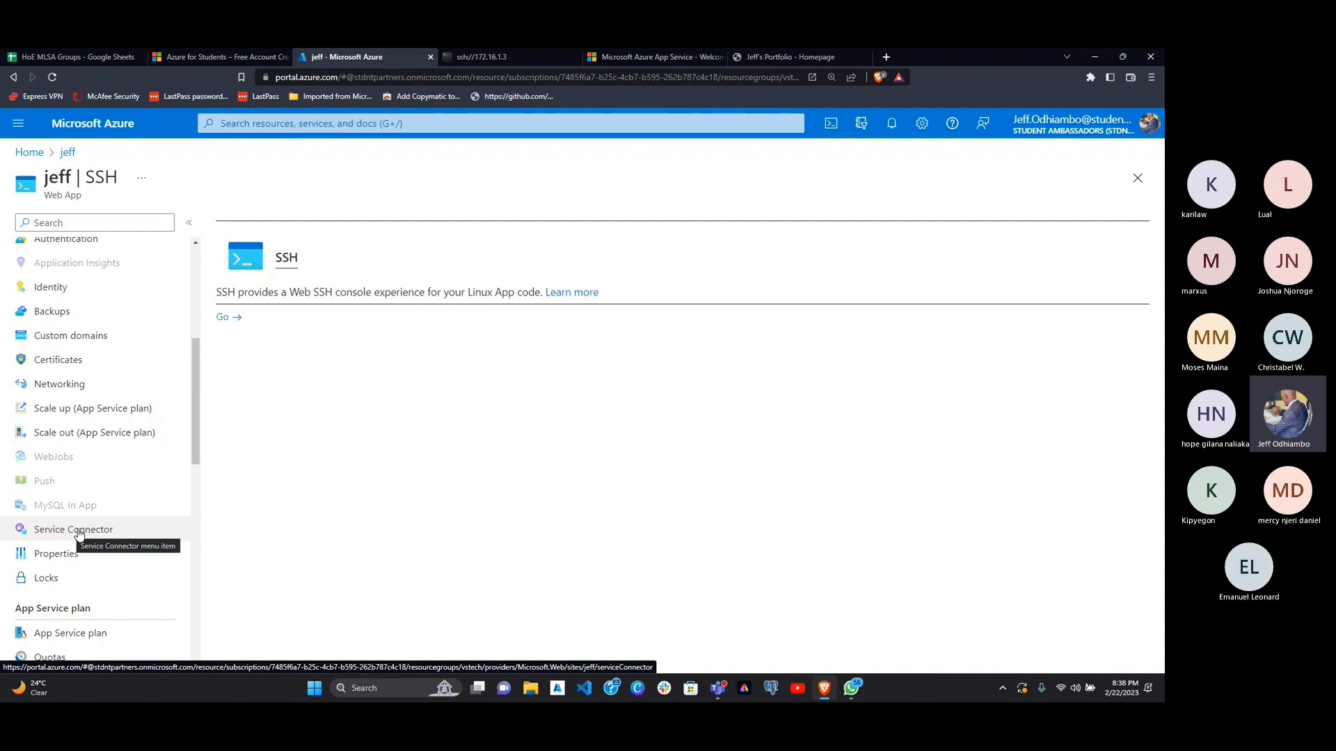
Step: Enlarge the portal page and open the web app's Deployment Center settings
scroll(108, 393, "up", 2)
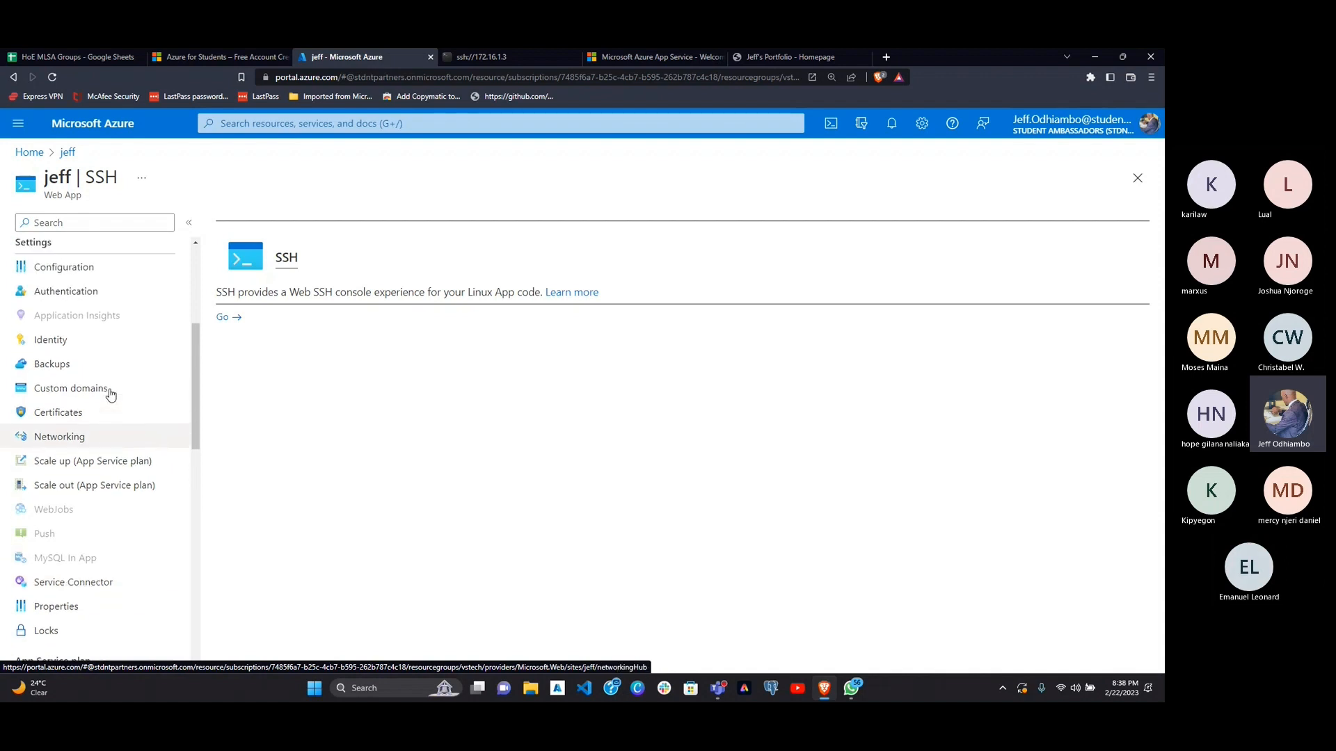
scroll(109, 394, "up", 1)
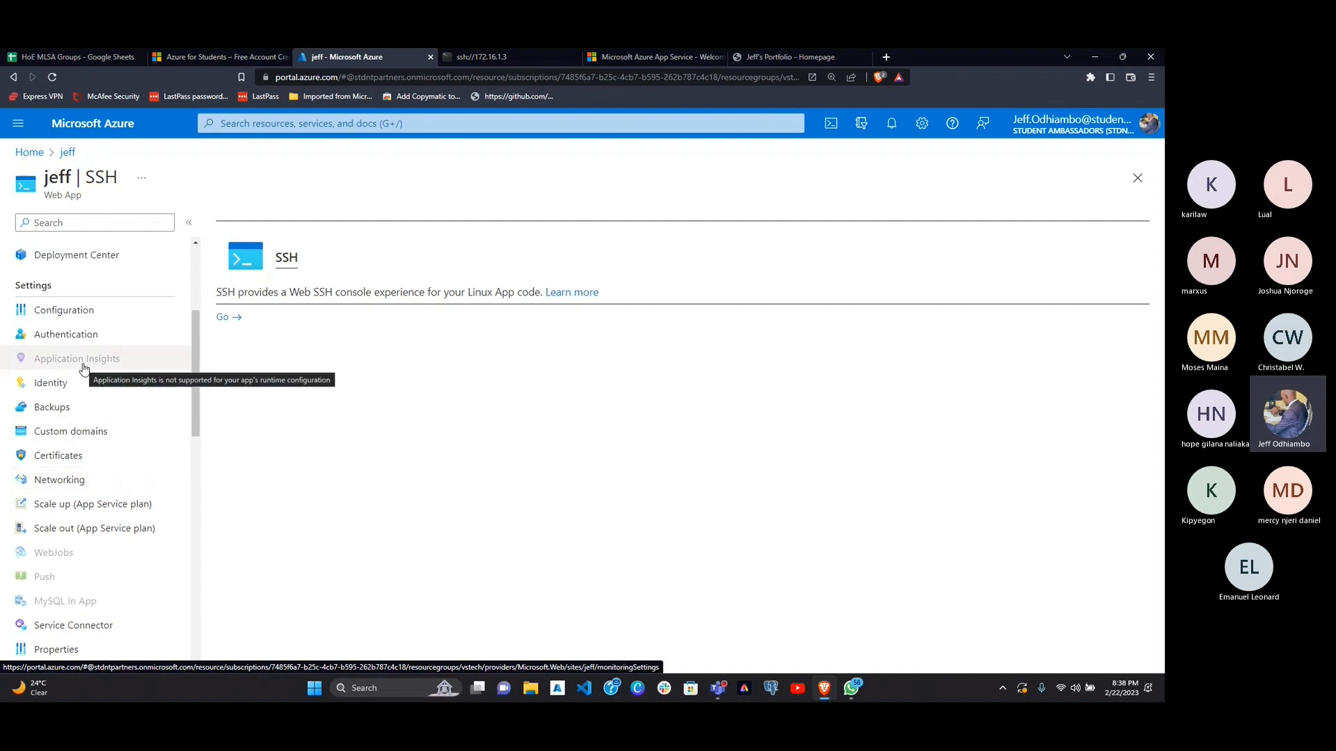
scroll(82, 371, "up", 2)
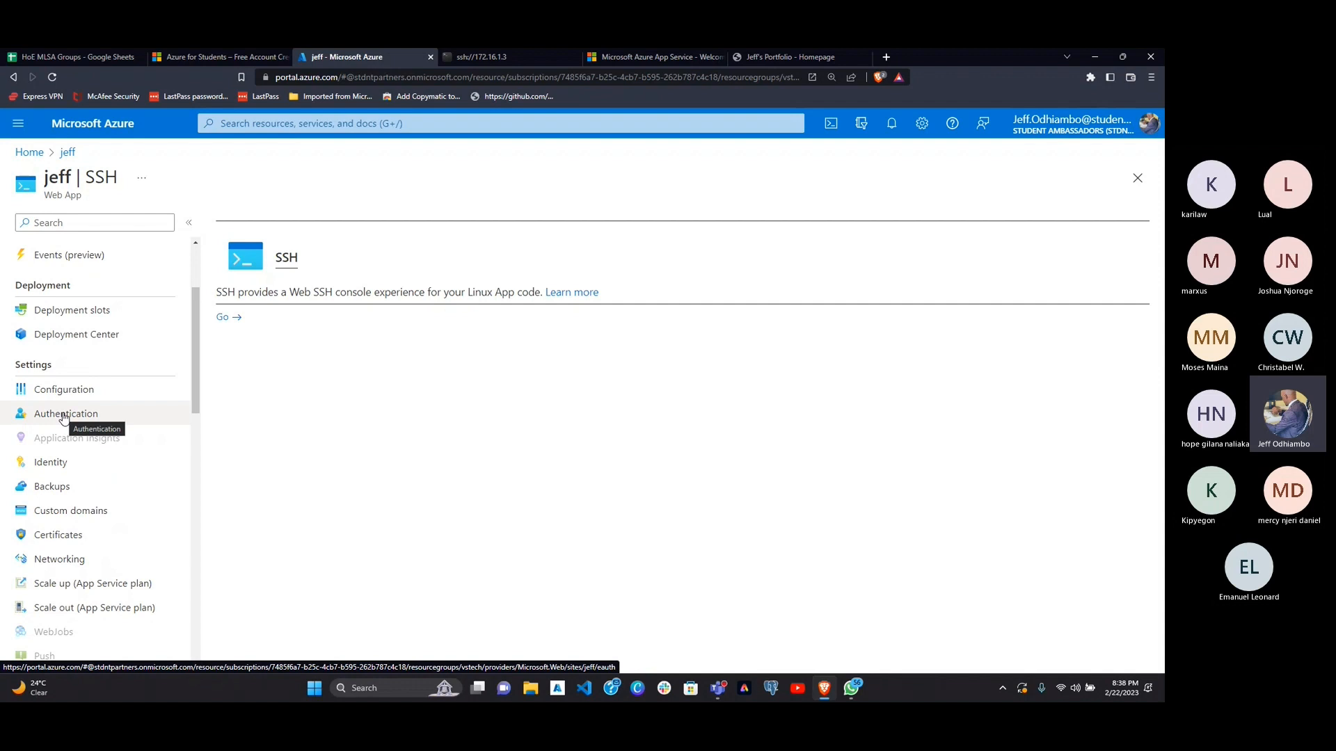
scroll(97, 355, "up", 2)
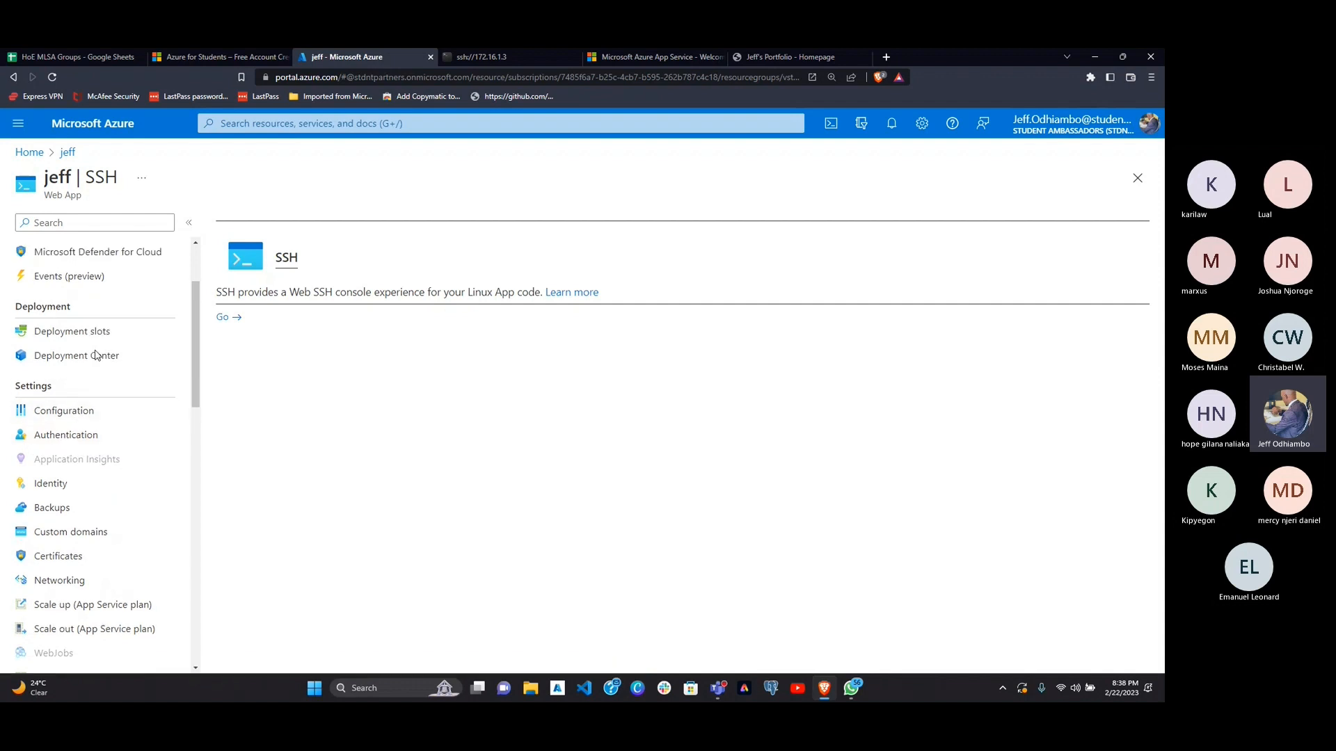
scroll(90, 351, "up", 1)
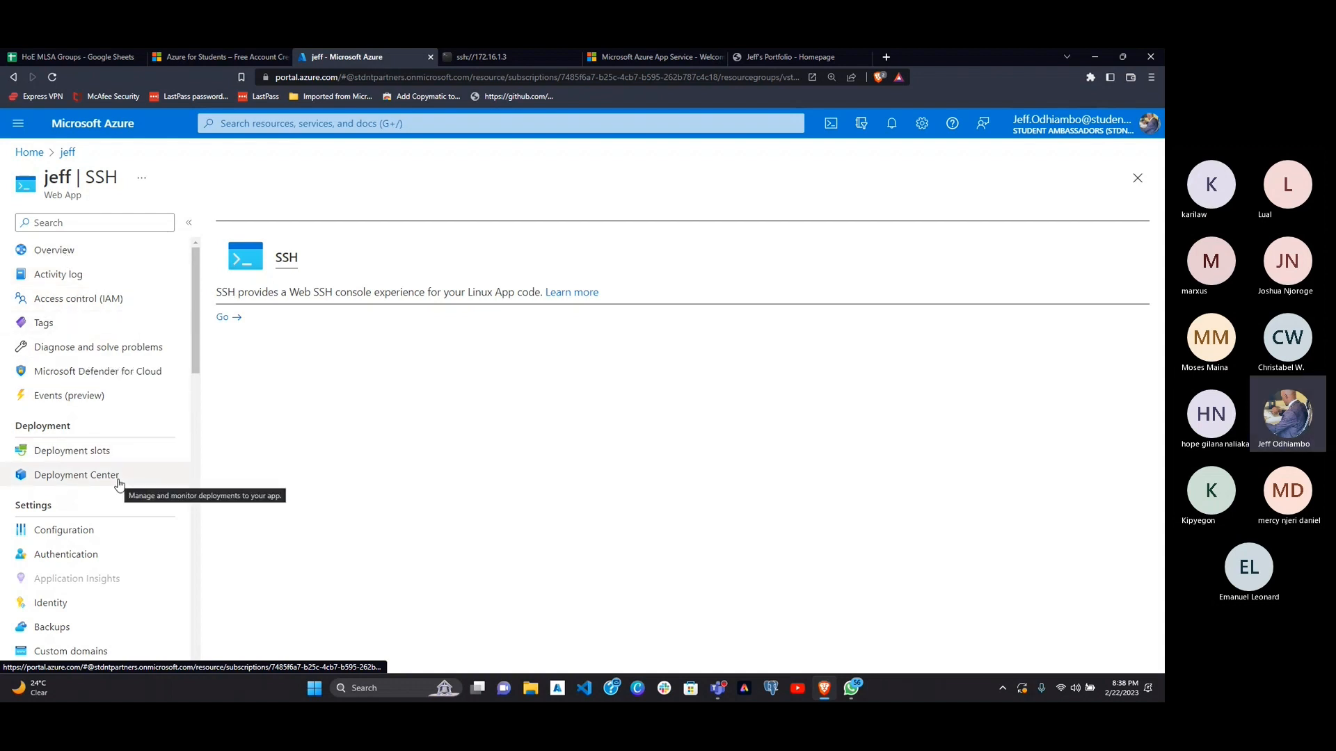
key("ctrl+plus")
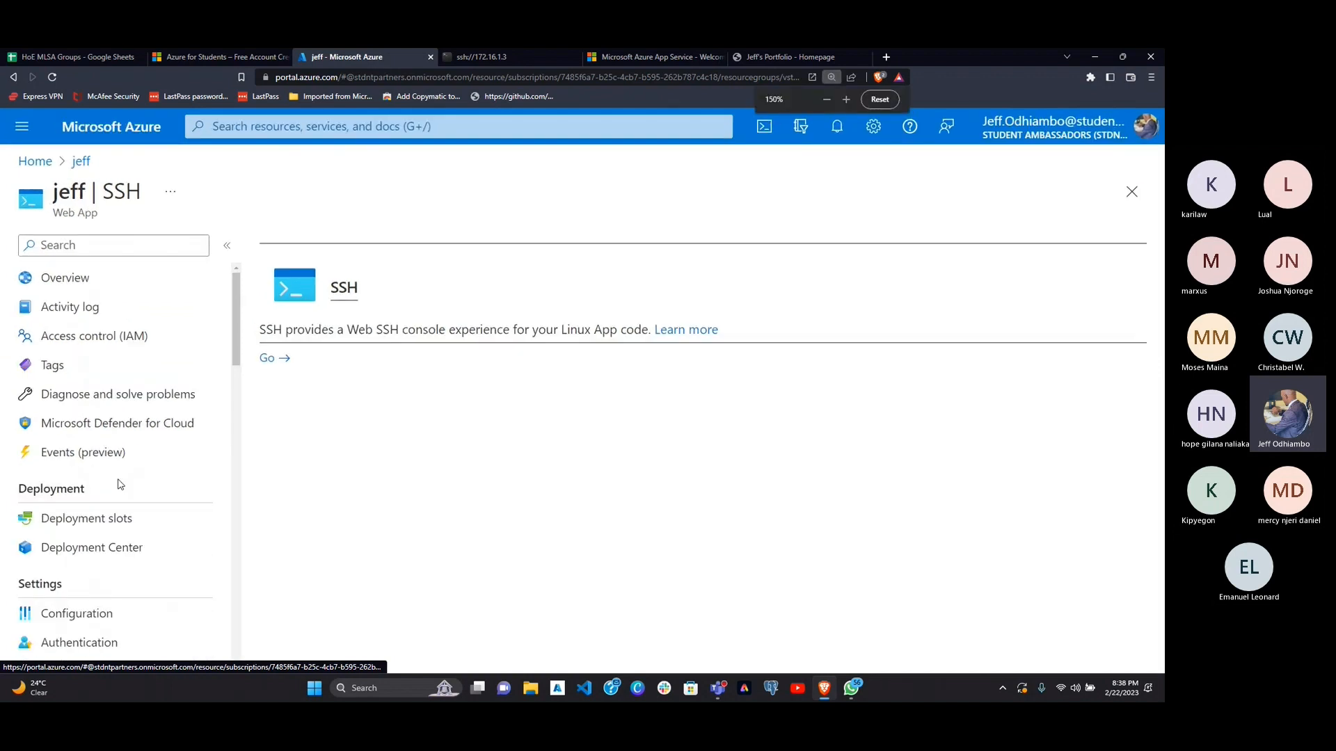
left_click(134, 549)
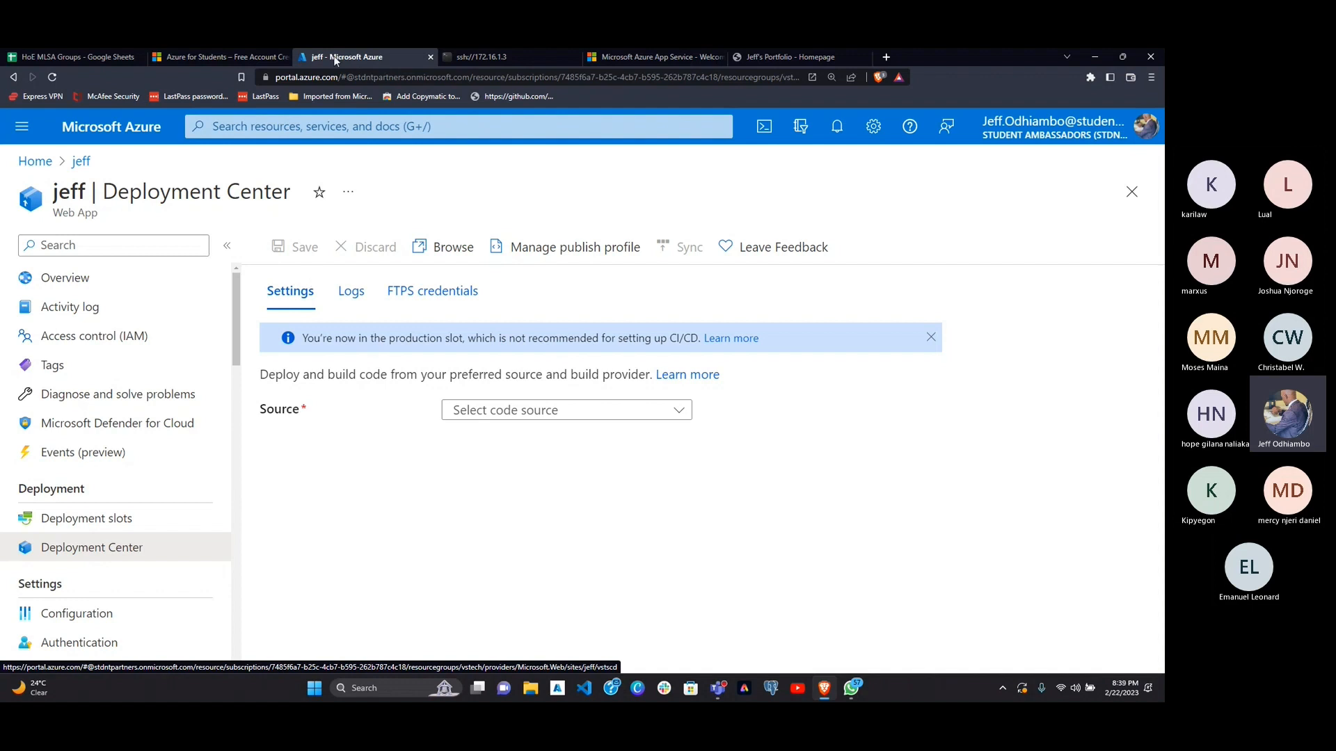
Step: Close the SSH console and portfolio homepage browser tabs, keeping the Deployment Center in view
left_click(574, 60)
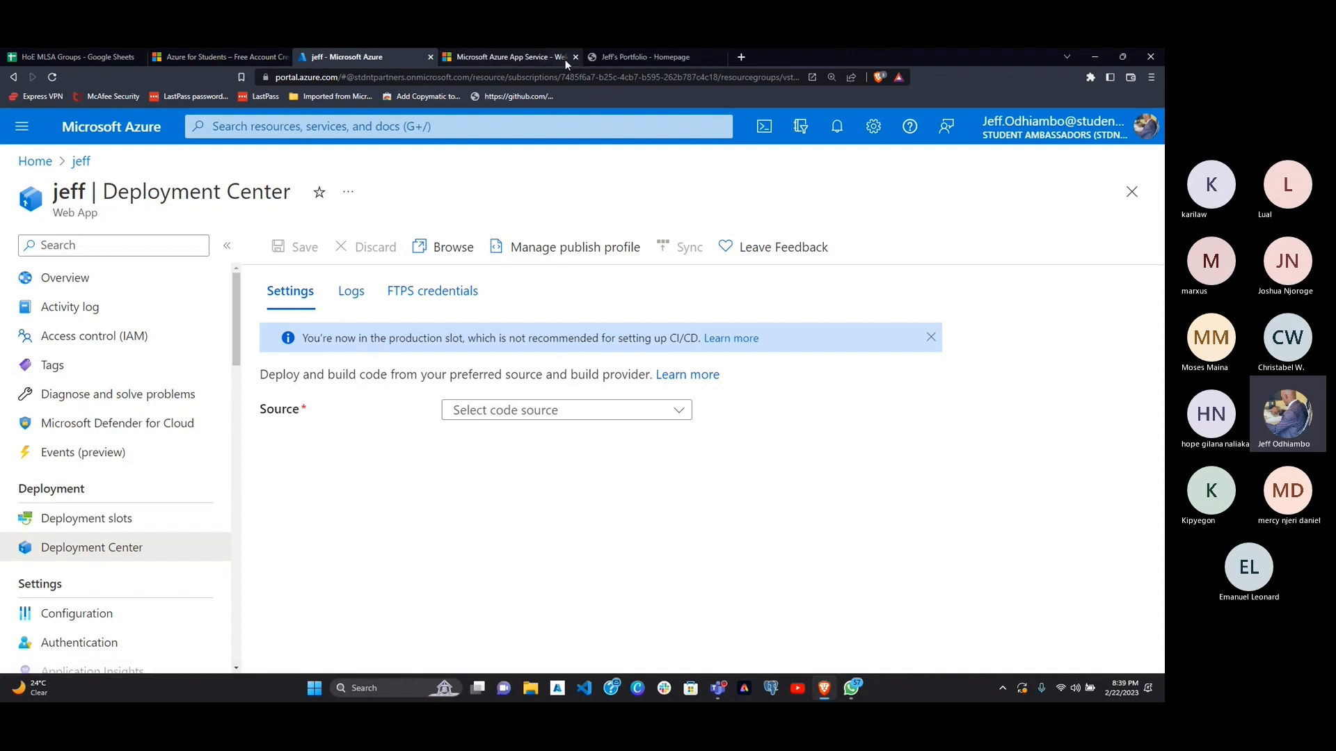
left_click(719, 58)
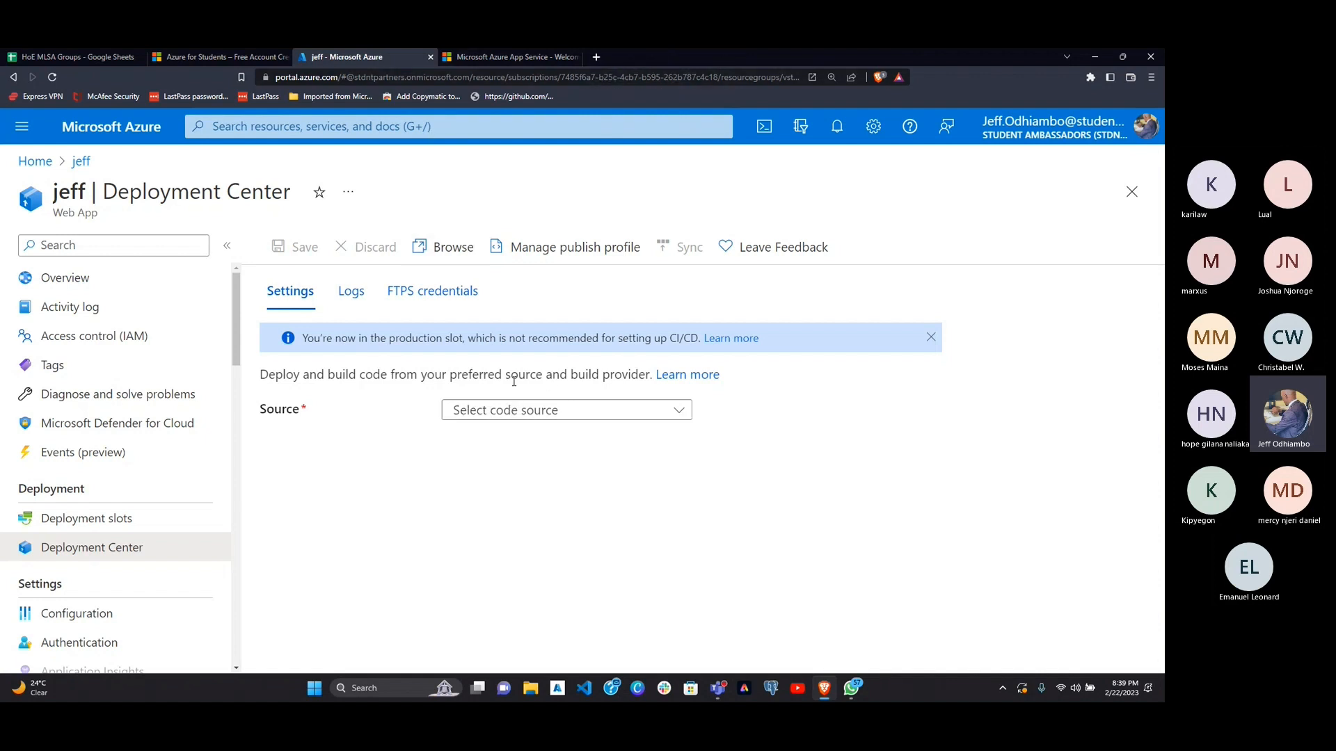
Step: Set the deployment code source to GitHub under continuous deployment
left_click(512, 413)
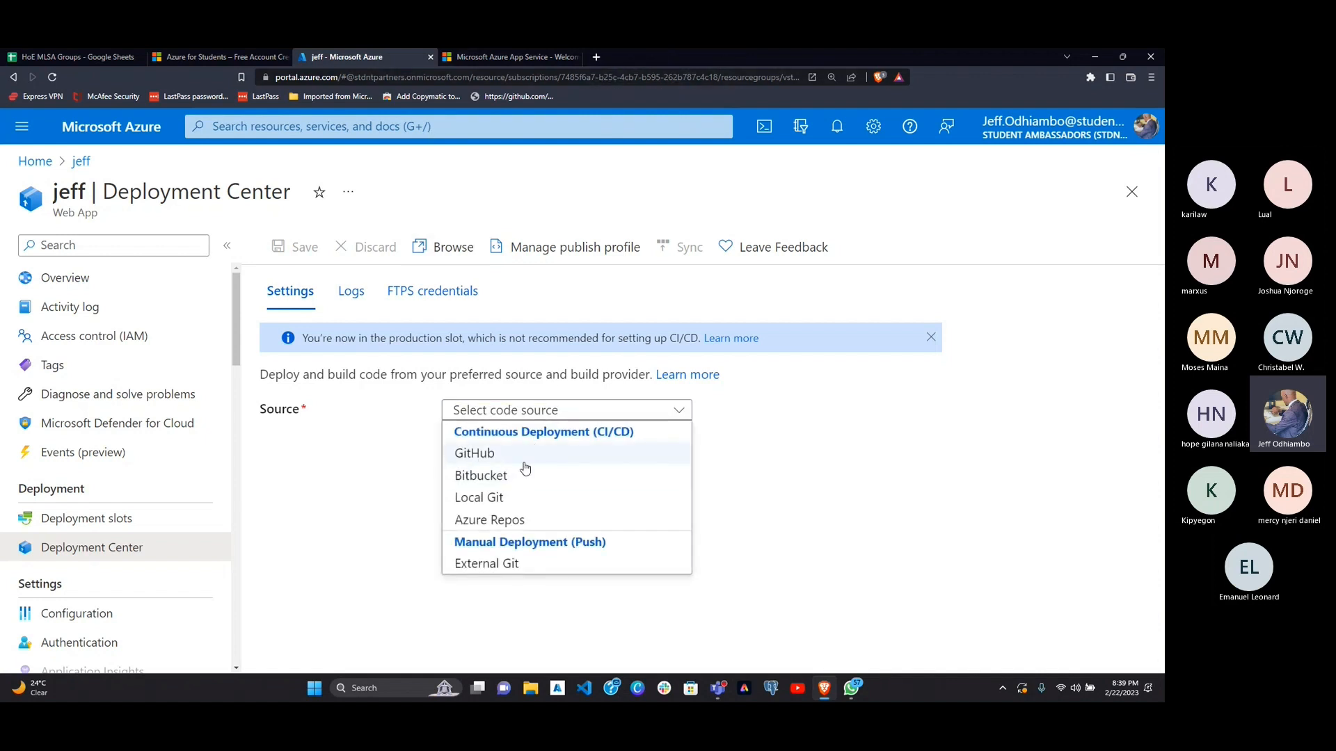
left_click(598, 453)
scroll(597, 507, "down", 2)
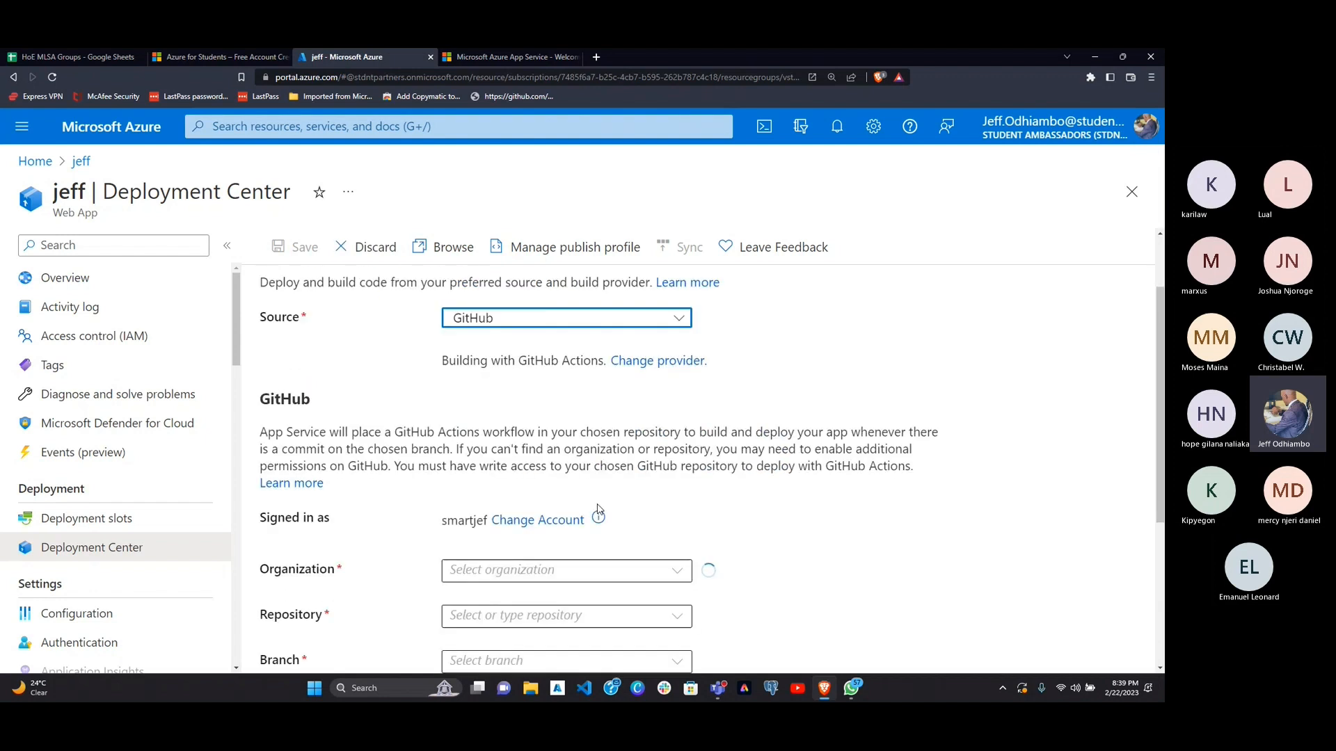
scroll(598, 508, "down", 1)
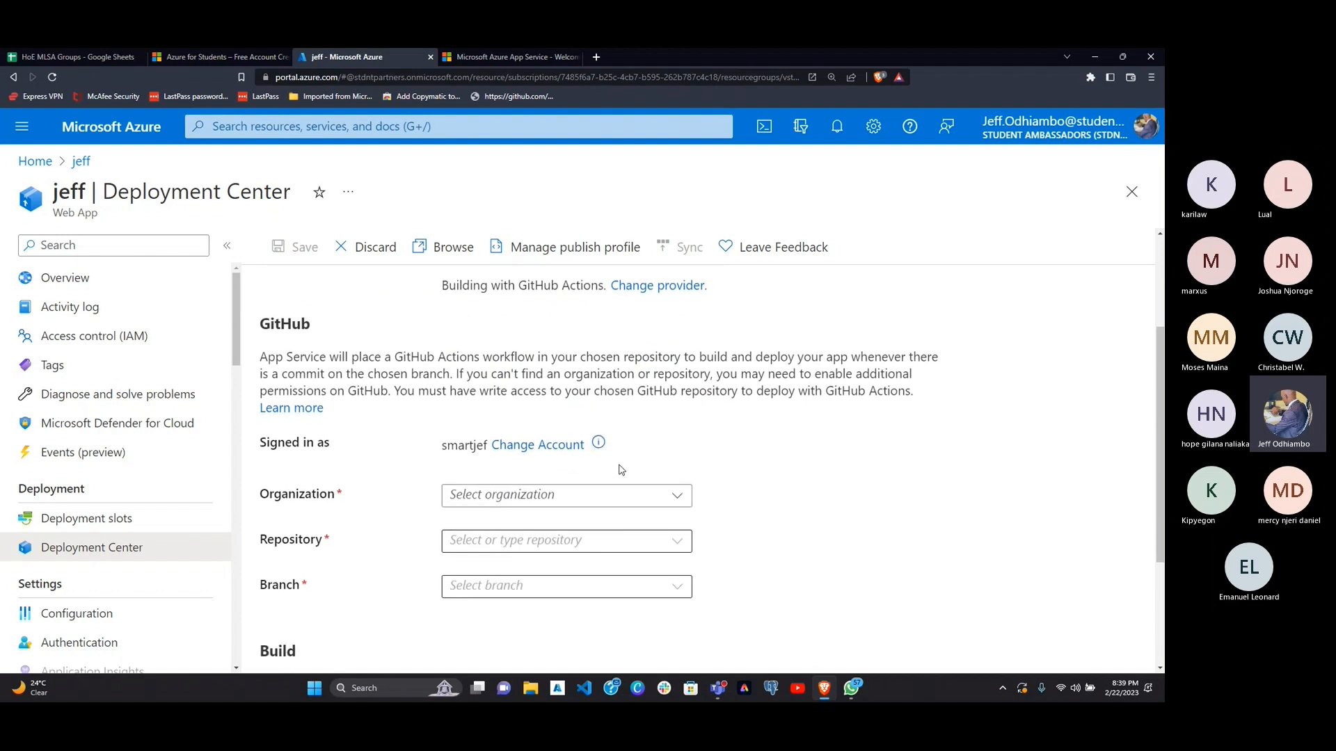
Step: Choose the signed-in account's personal GitHub organization for the deployment
mouse_move(599, 449)
scroll(414, 494, "down", 1)
left_click(510, 441)
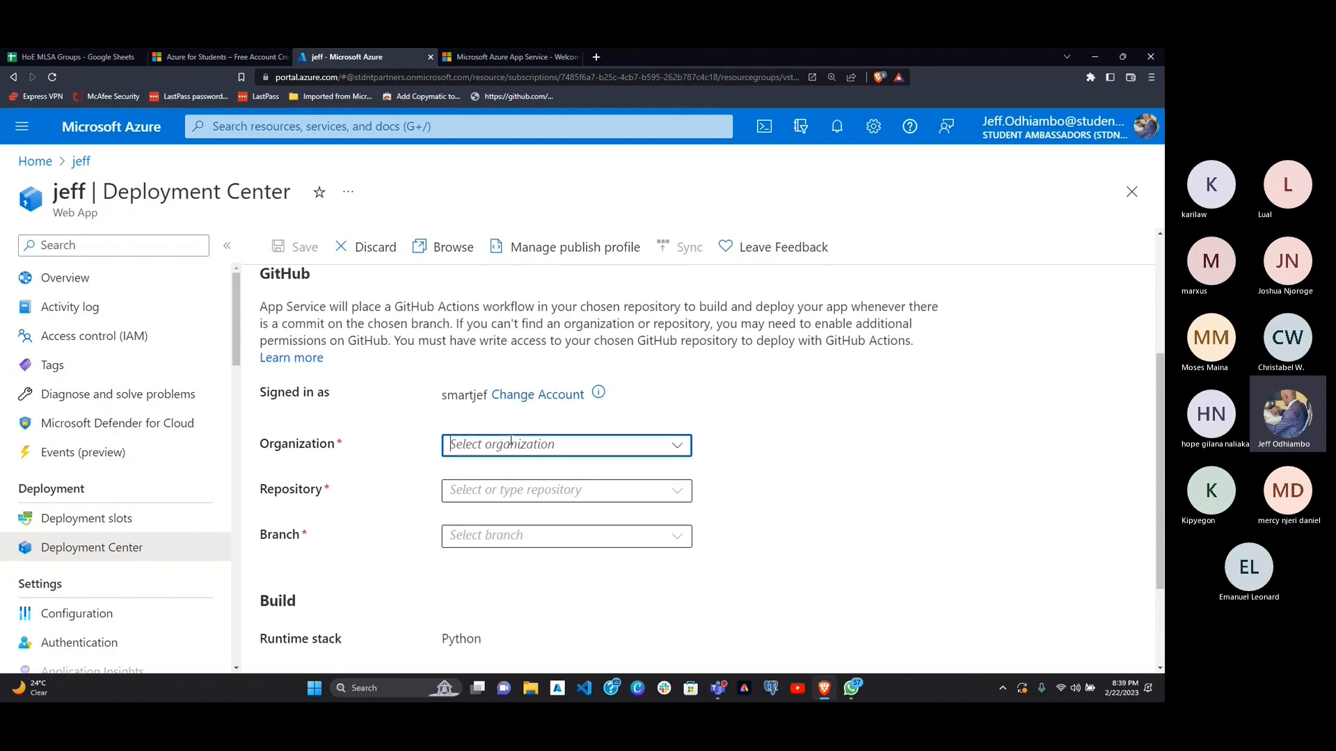
left_click(677, 445)
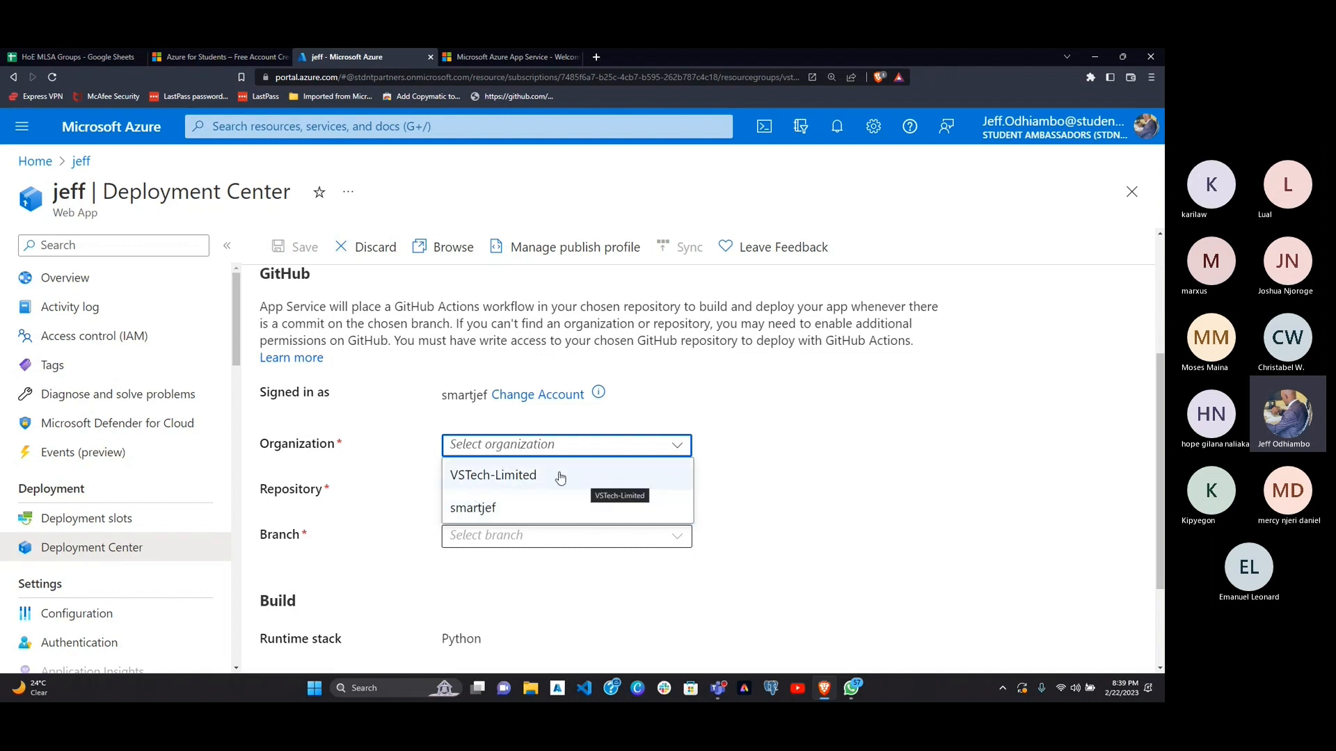
left_click(495, 509)
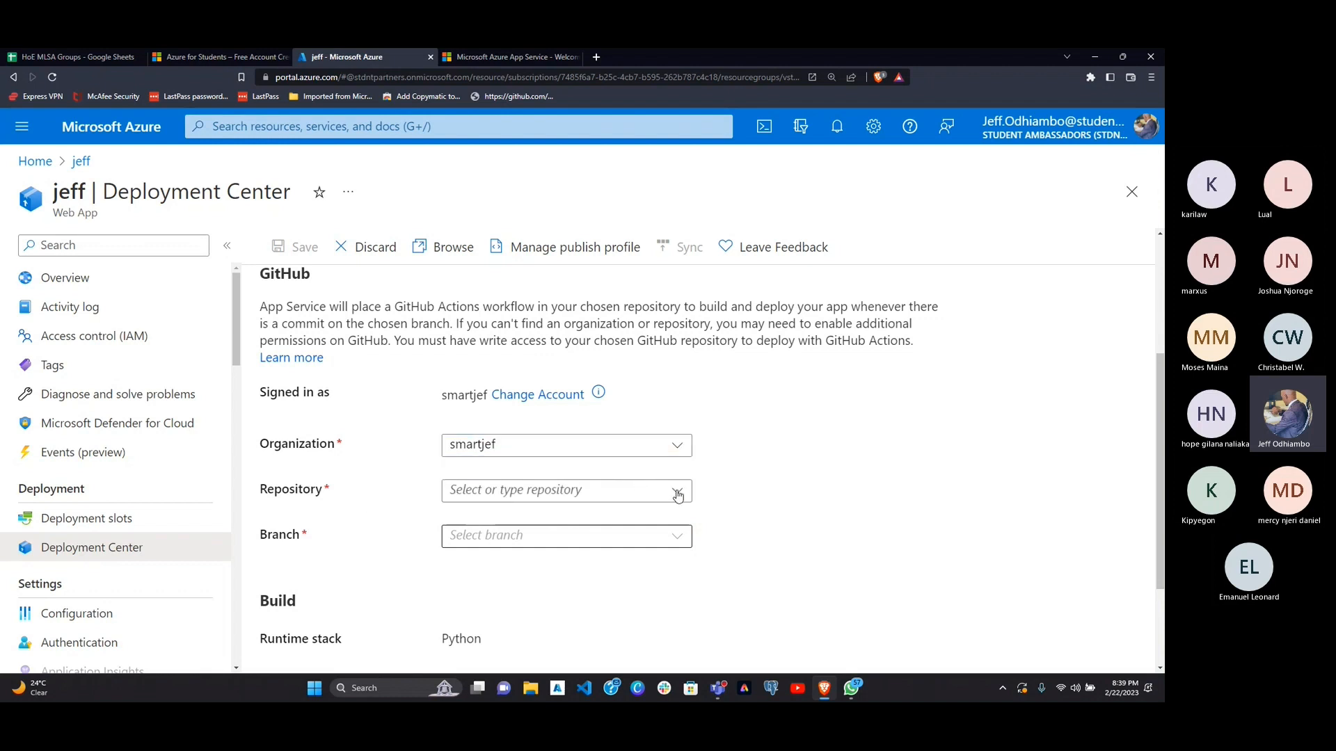
Step: Select hoe-mlsa-dynamic as the GitHub repository to deploy
left_click(677, 495)
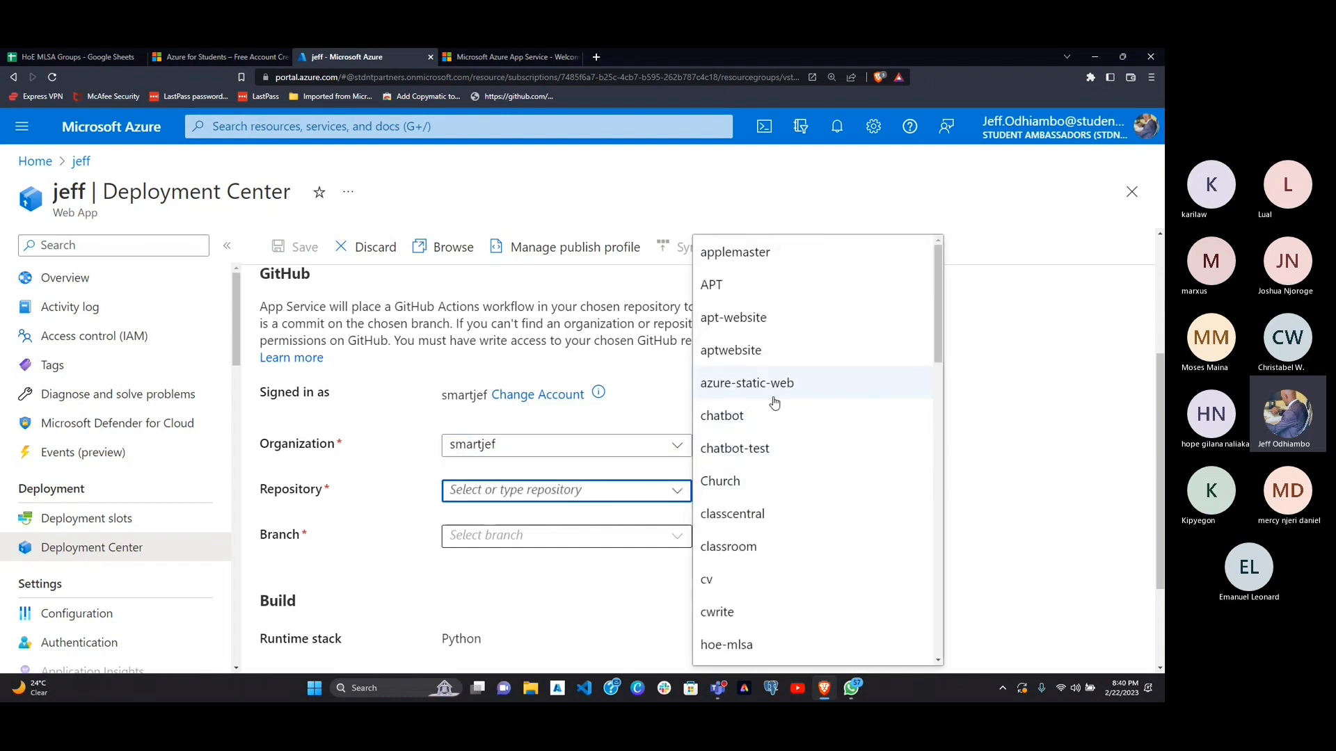
scroll(766, 449, "up", 1)
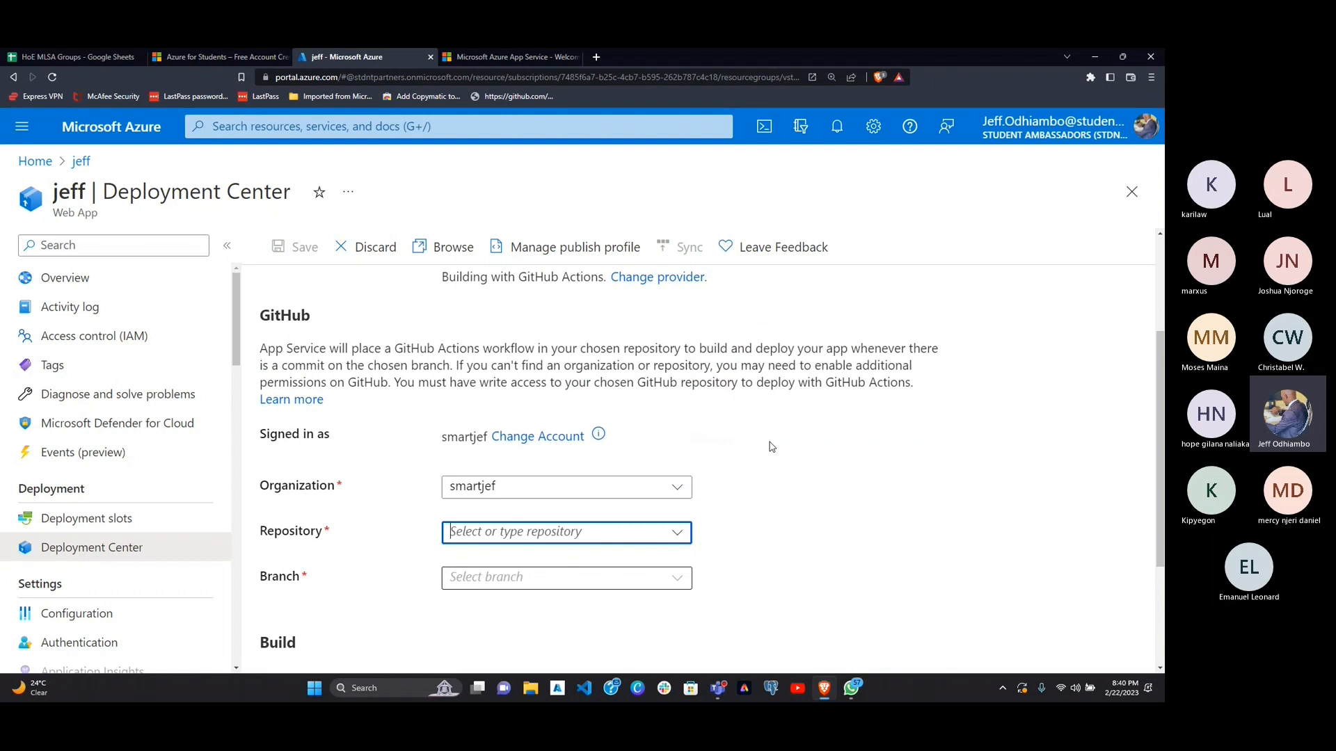
left_click(674, 533)
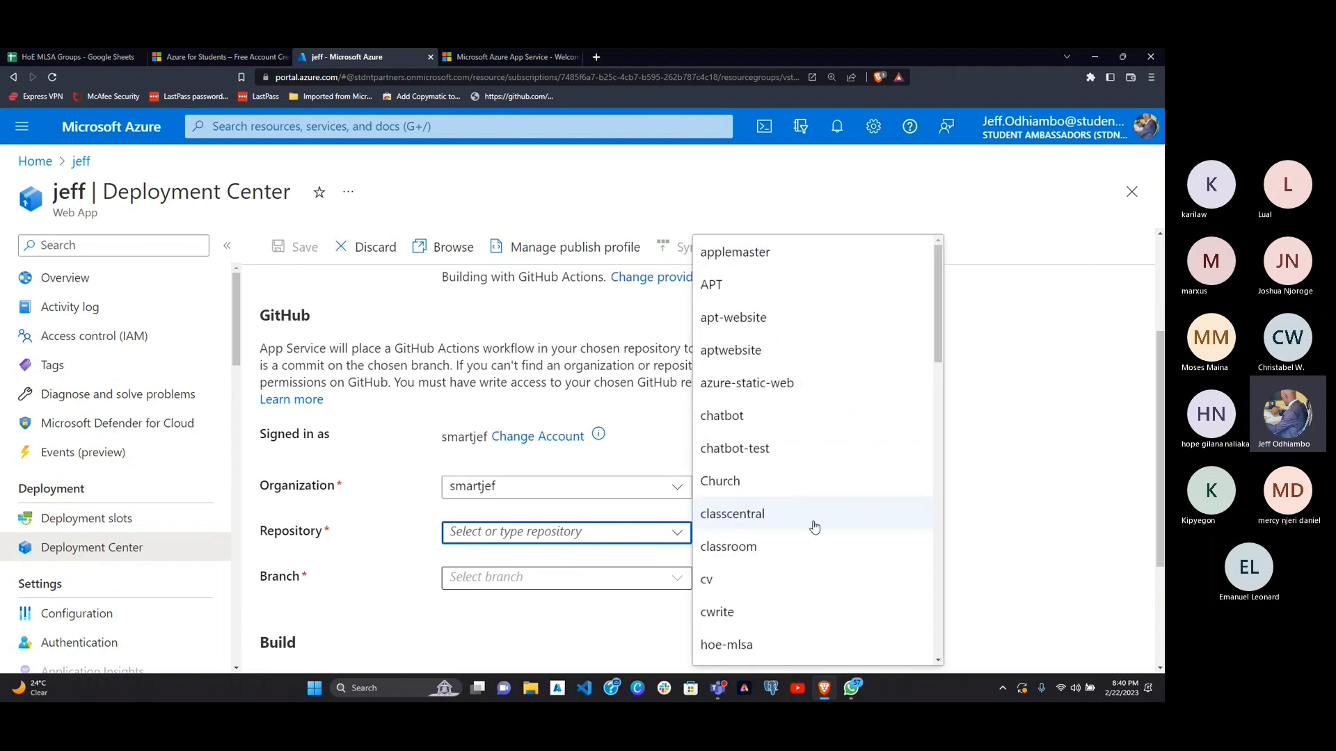
scroll(814, 532, "down", 3)
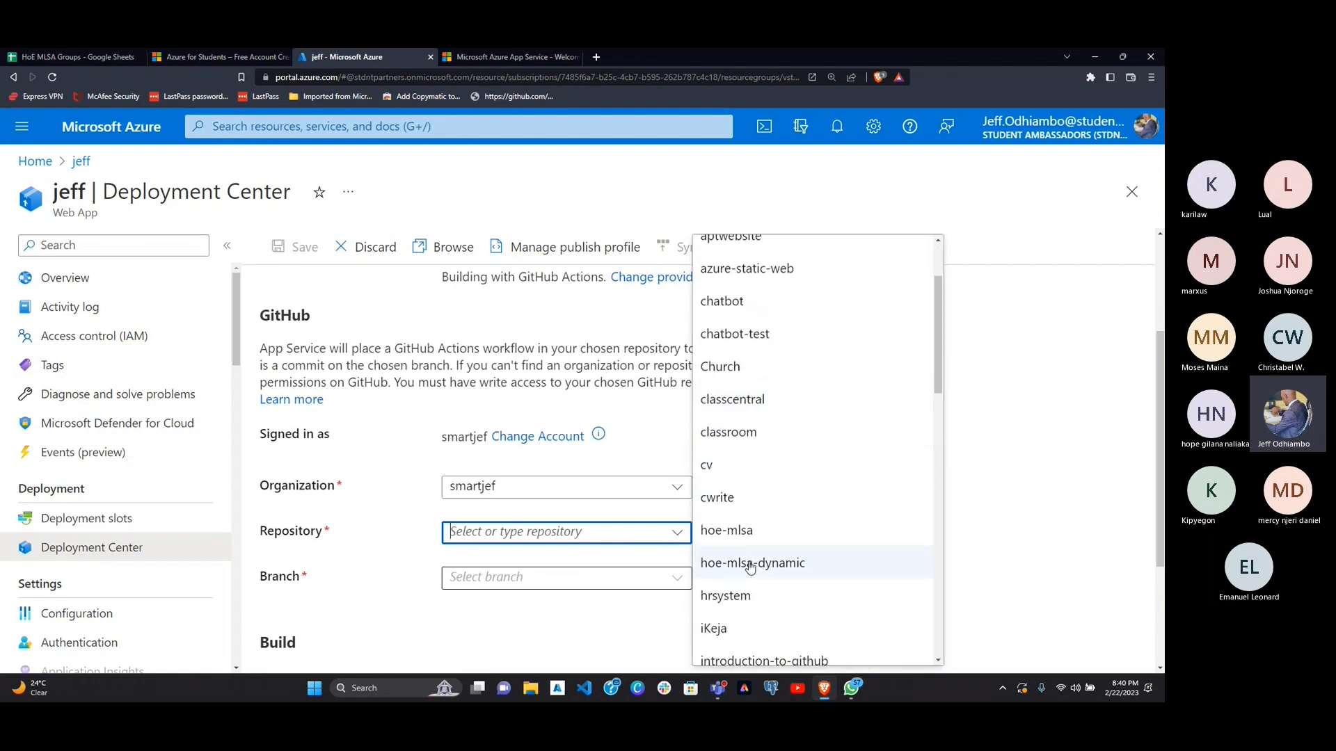
left_click(777, 565)
scroll(695, 563, "down", 3)
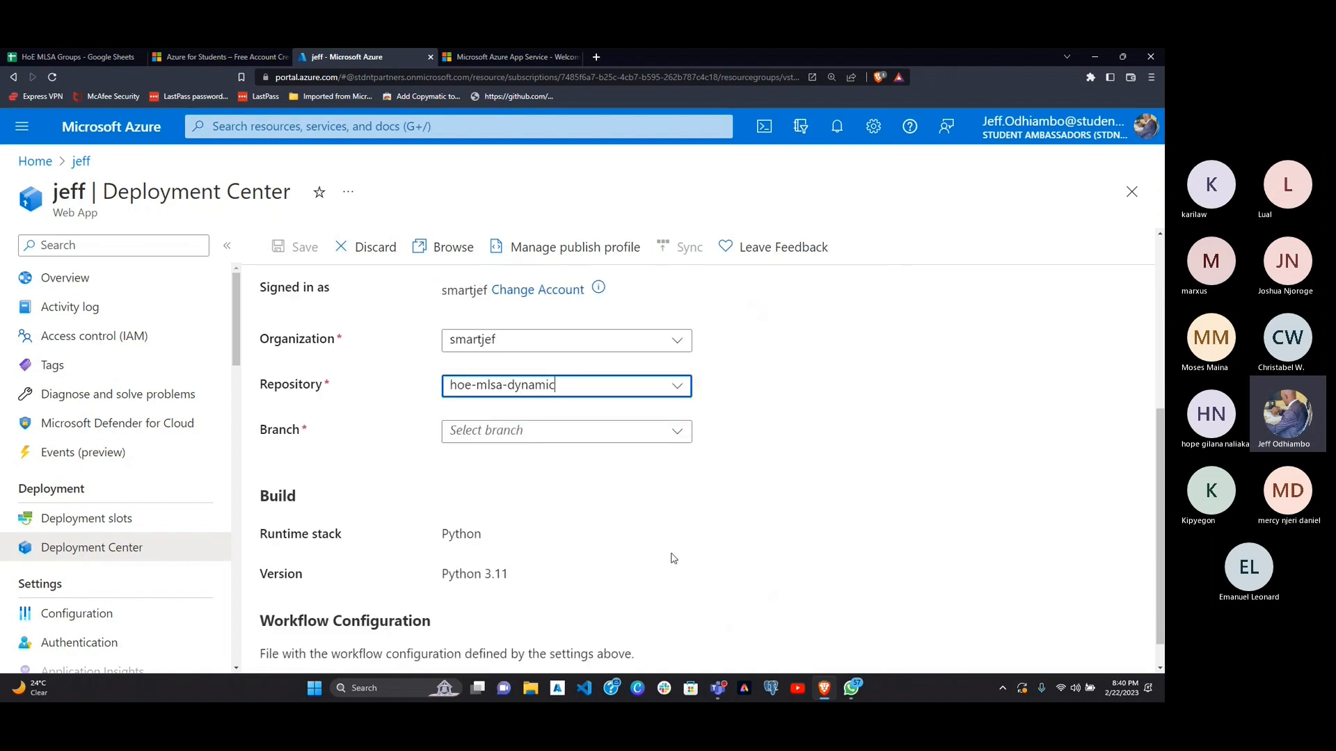
Step: Set the branch to main, keep the option to add a new workflow file, and save the deployment settings
left_click(674, 432)
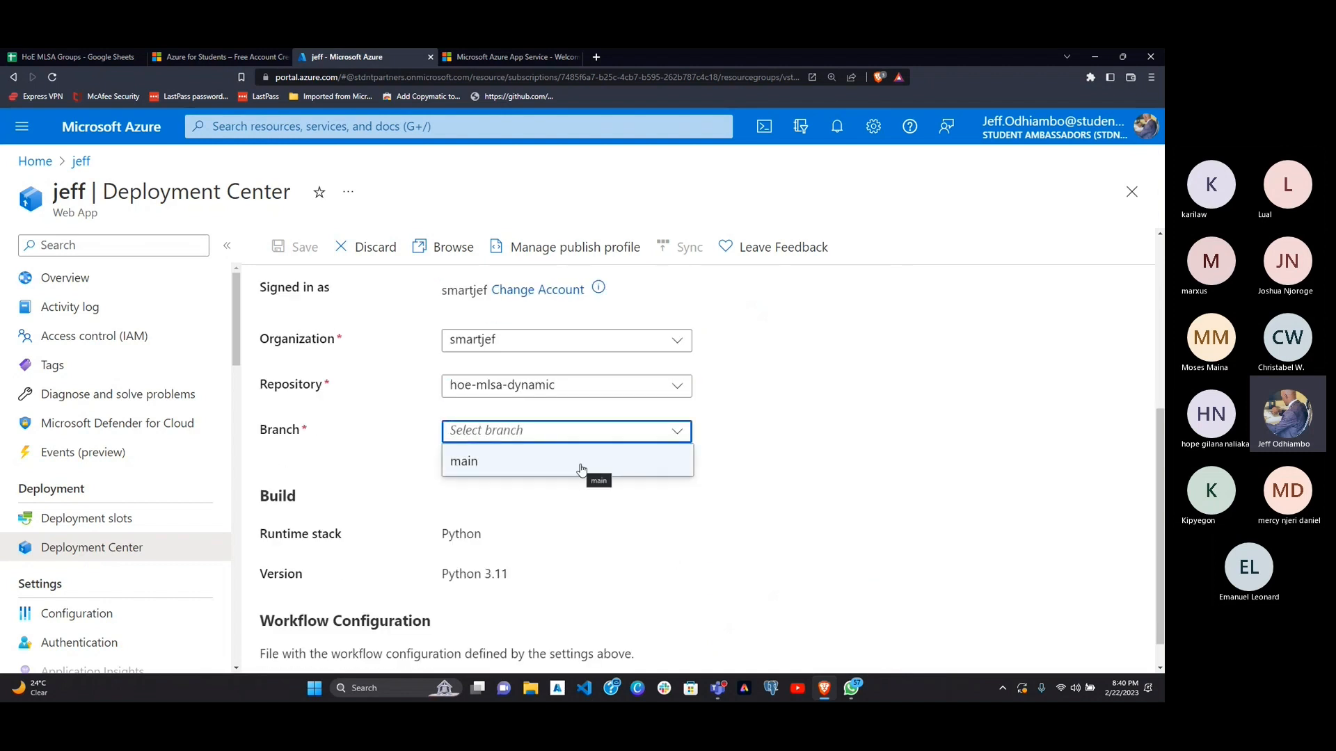
left_click(583, 465)
scroll(571, 558, "down", 2)
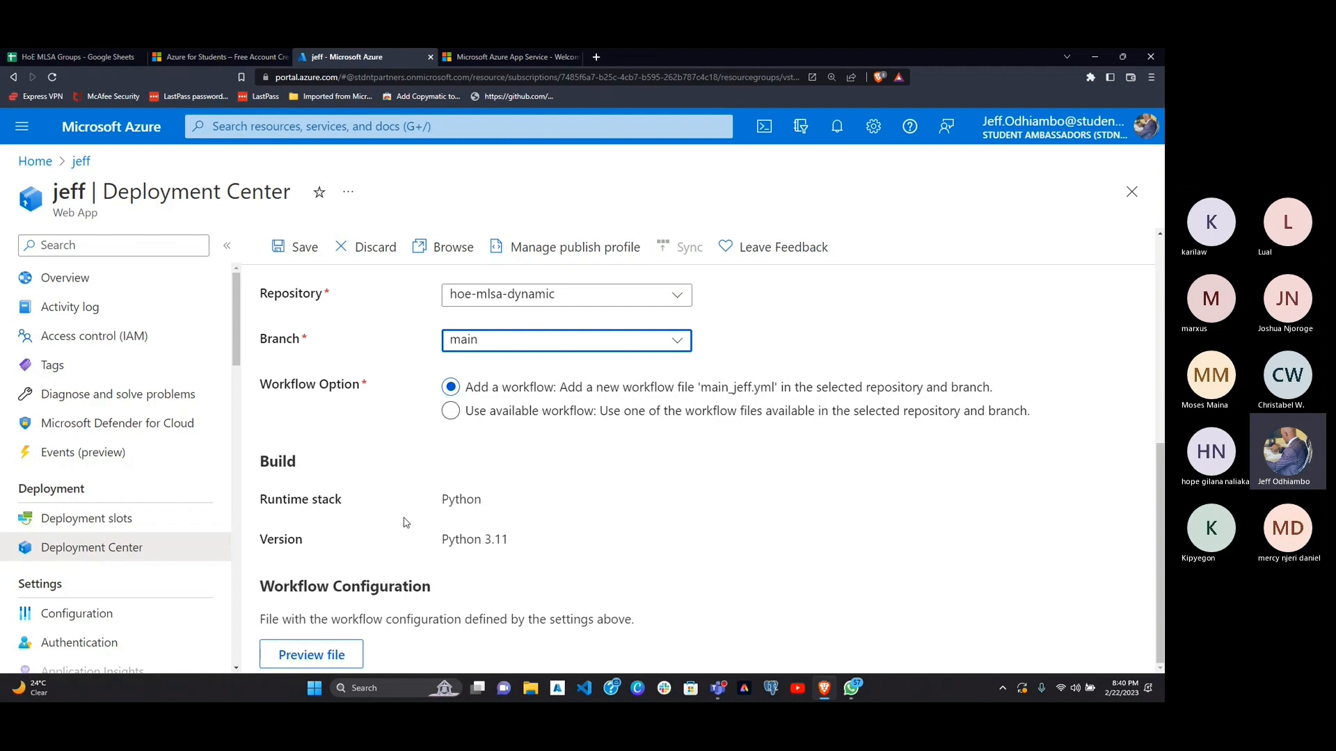
scroll(406, 522, "up", 1)
scroll(407, 522, "down", 1)
left_click(296, 248)
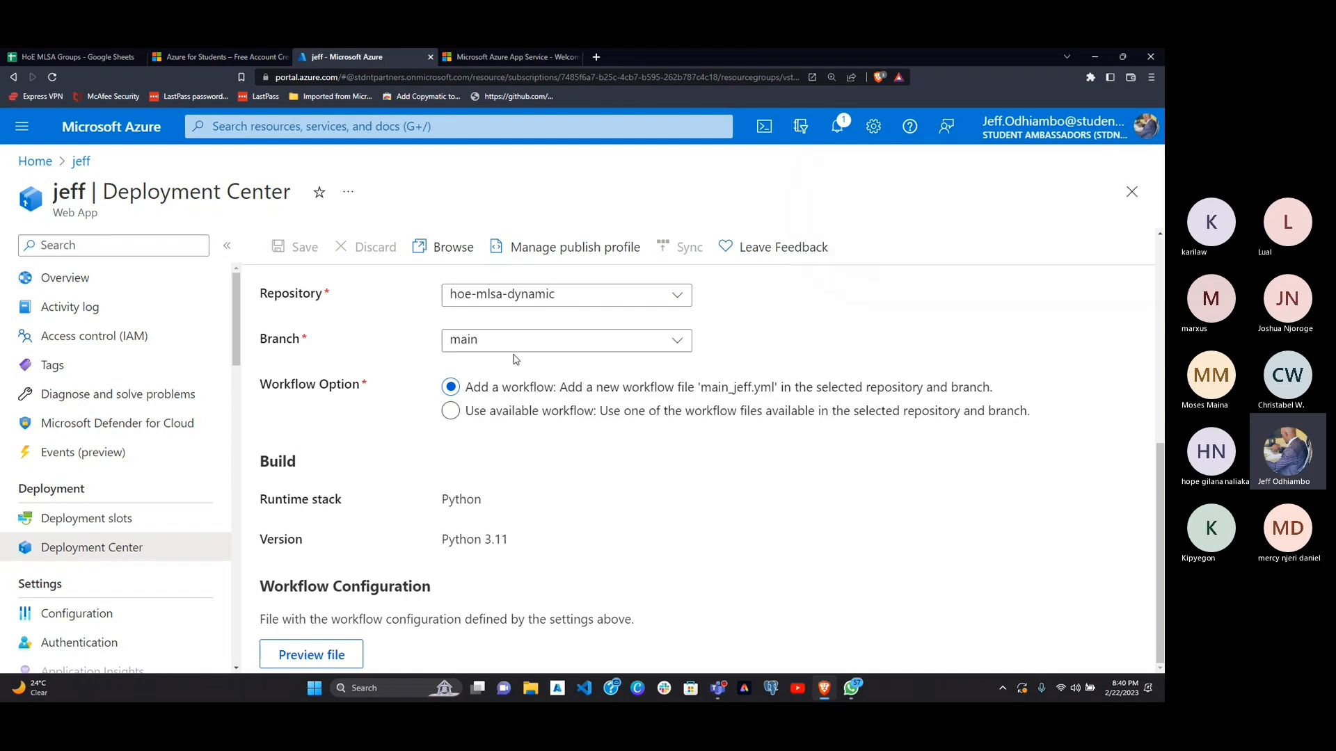
key("ctrl+minus")
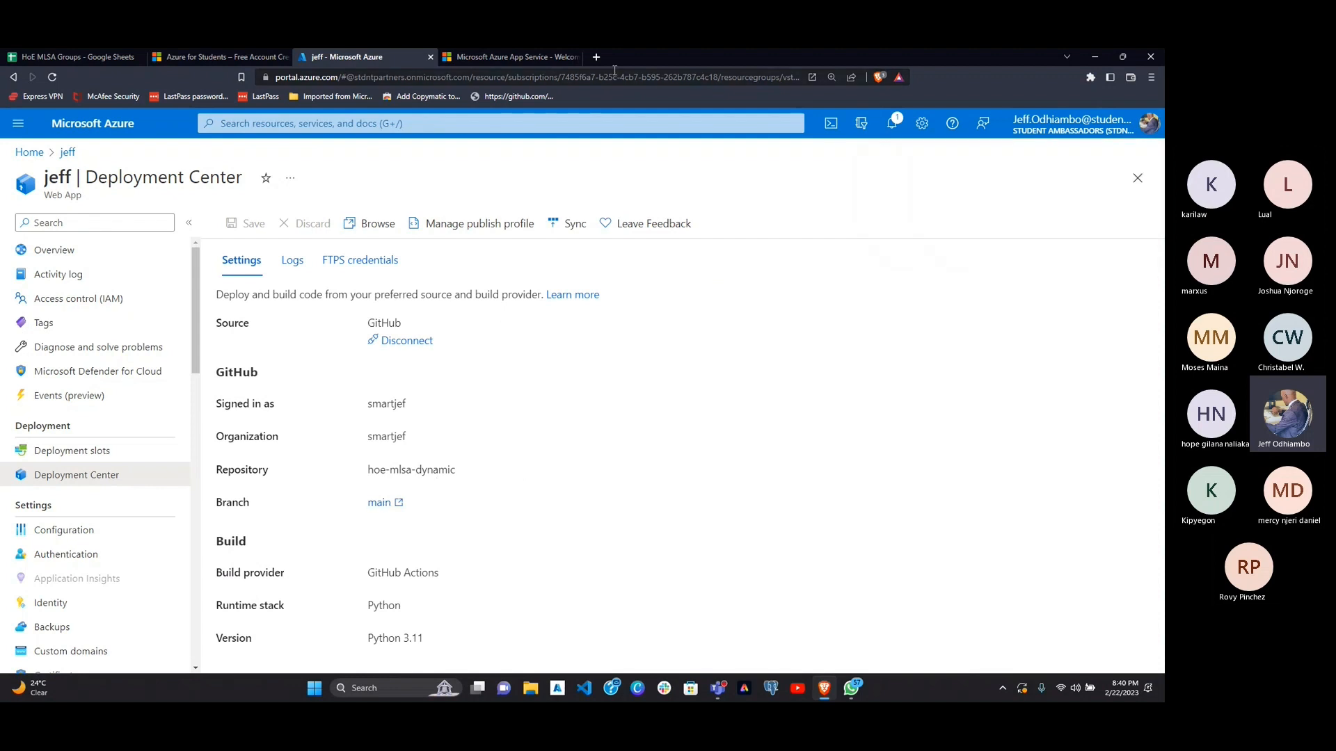
Step: Open github.com in a new browser tab and go to the account's hoe-mlsa-dynamic repository
left_click(599, 54)
type("github.com")
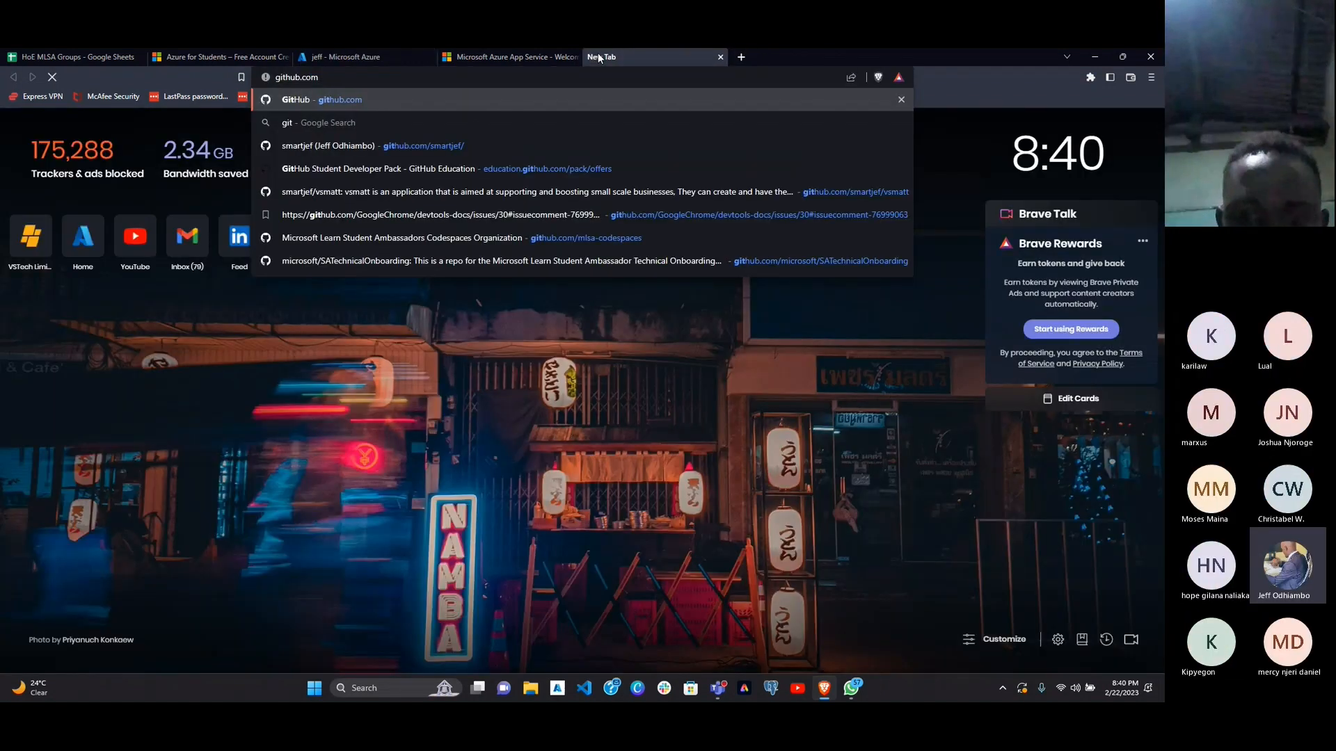
key("Return")
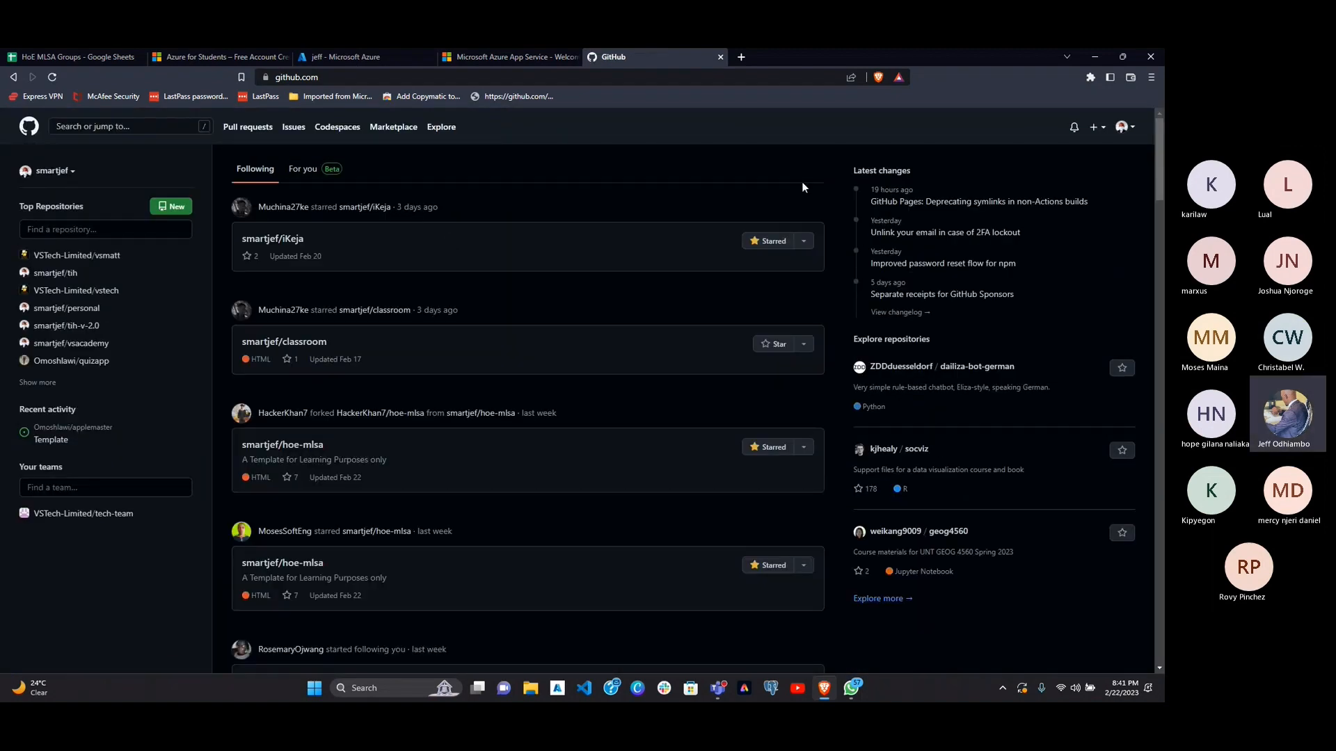
left_click(1133, 128)
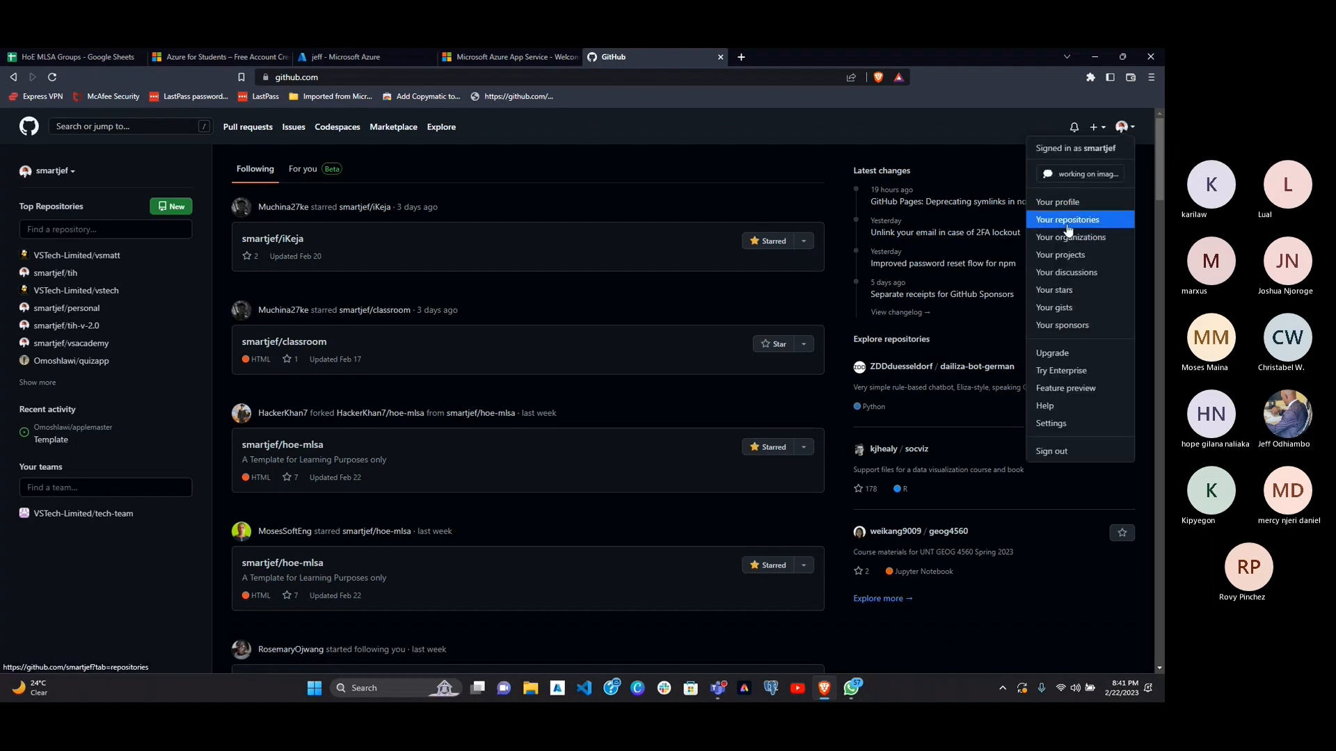
left_click(1078, 220)
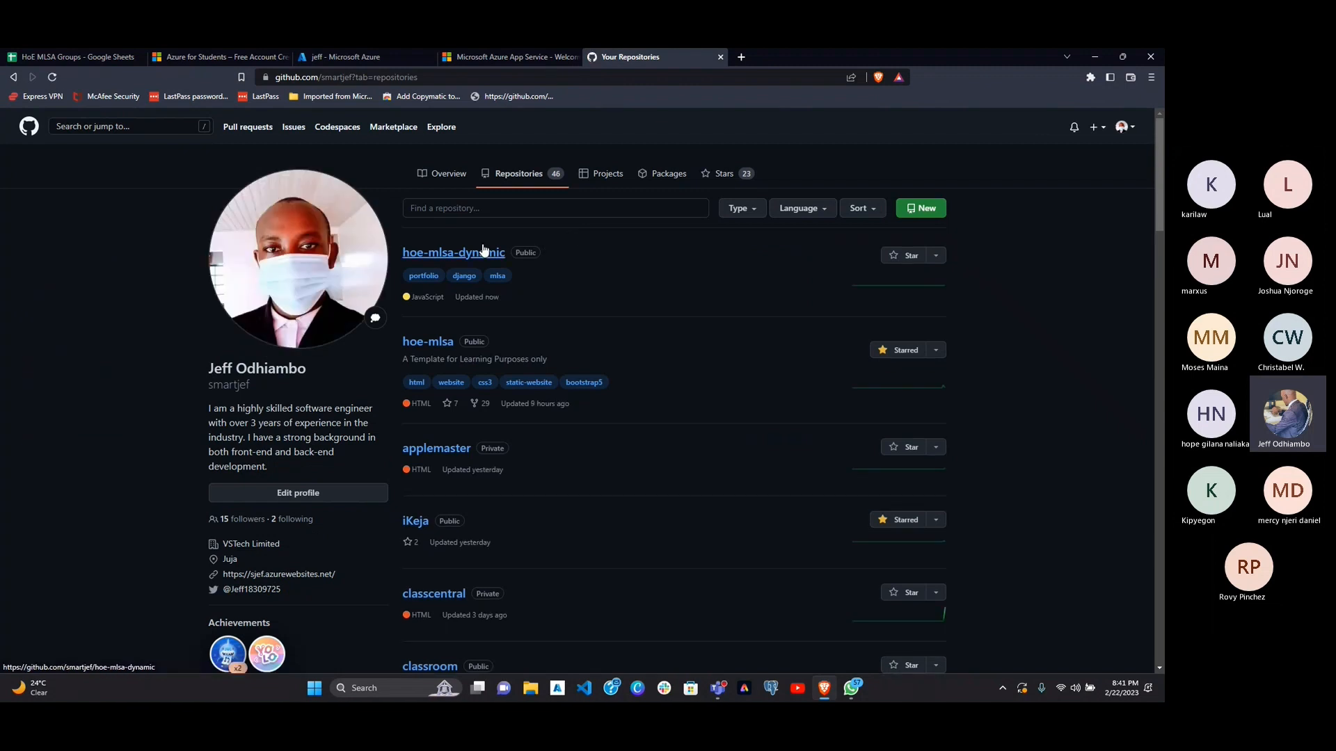
left_click(443, 254)
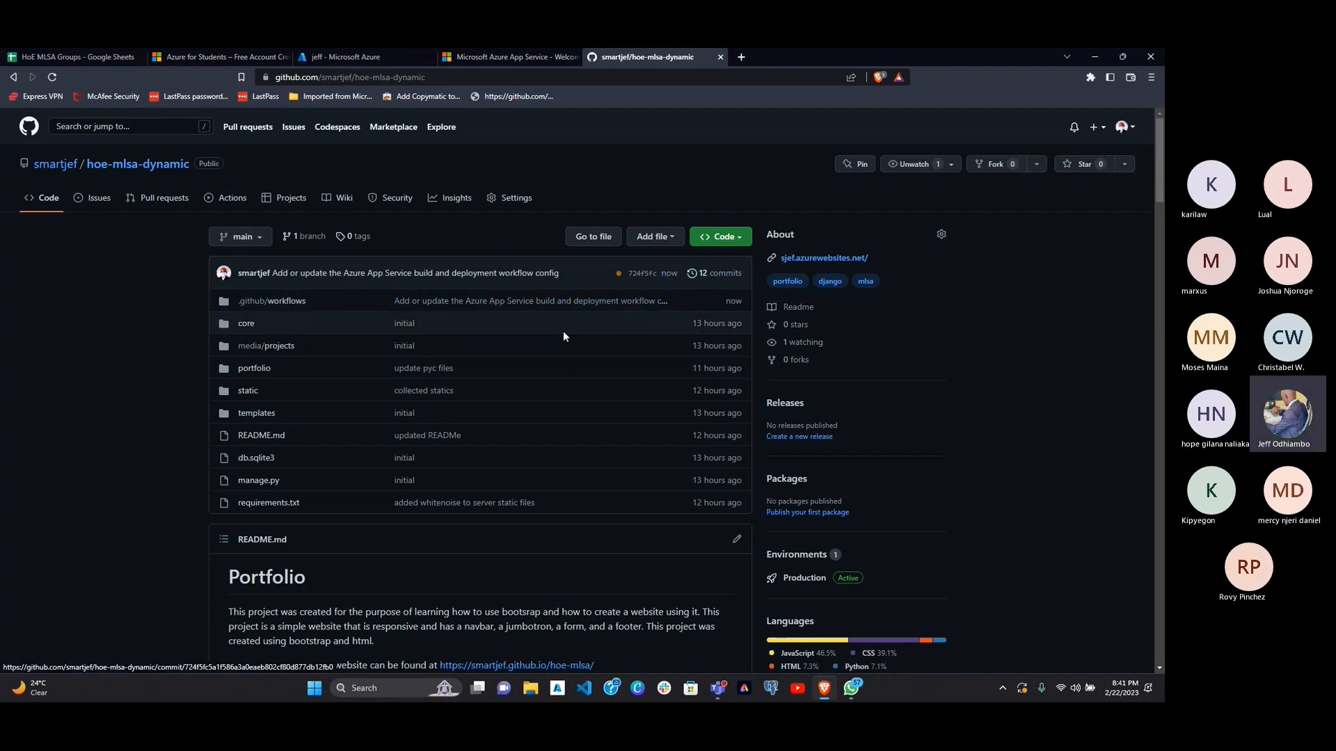
Step: Open the details of the latest commit's pending sjef deploy check and expand the Set up job log
left_click(618, 276)
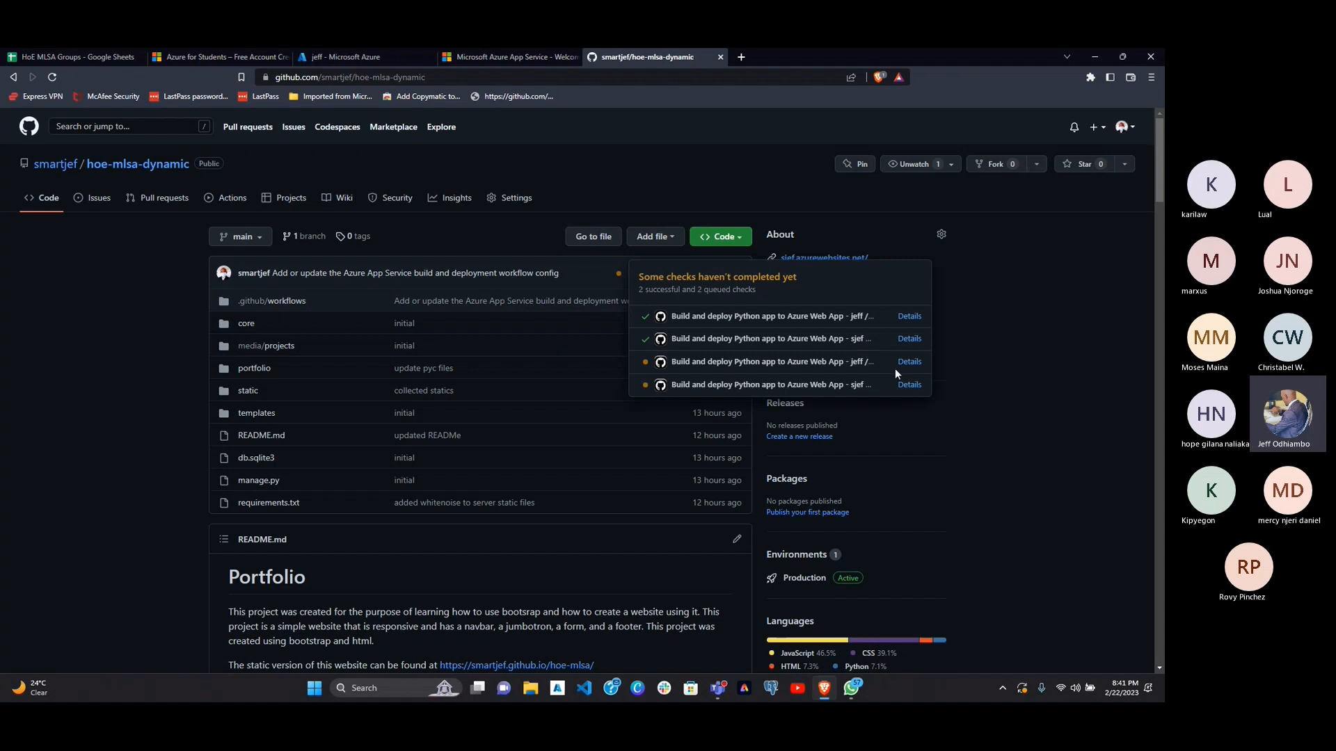
left_click(882, 386)
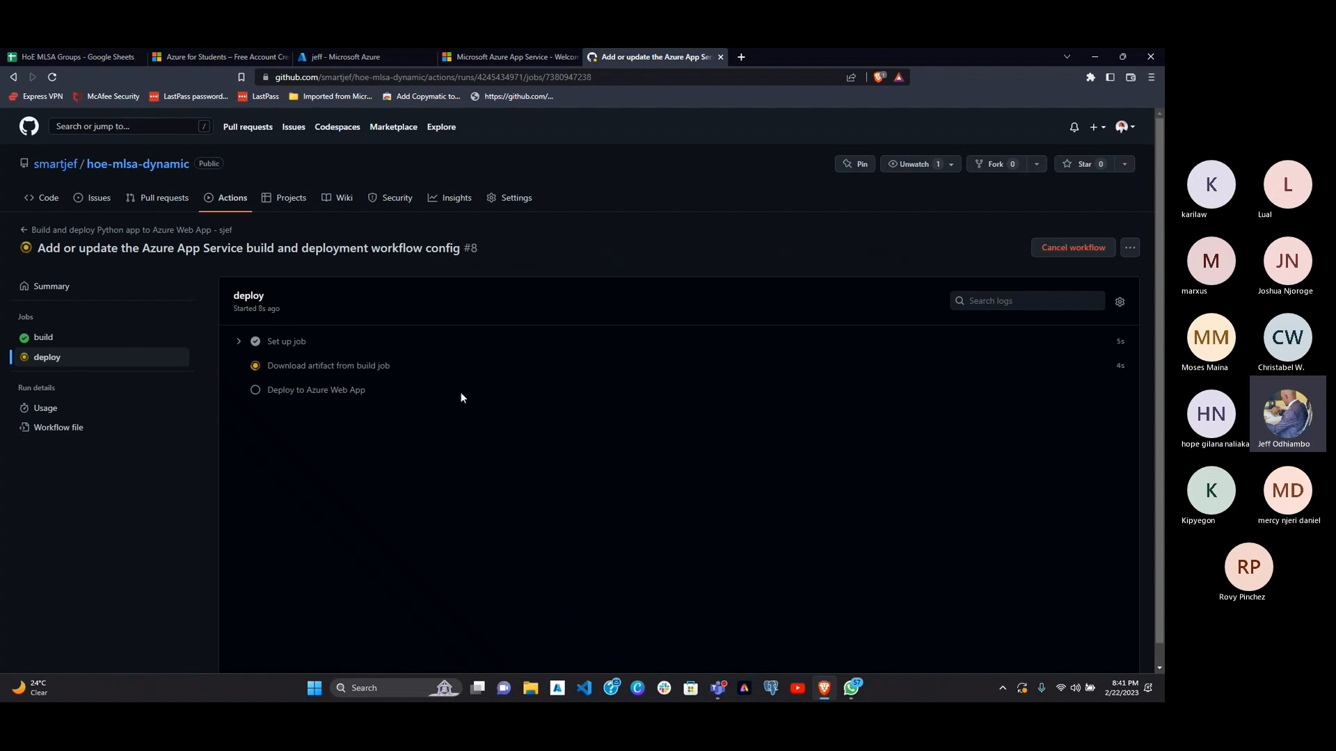
left_click(238, 342)
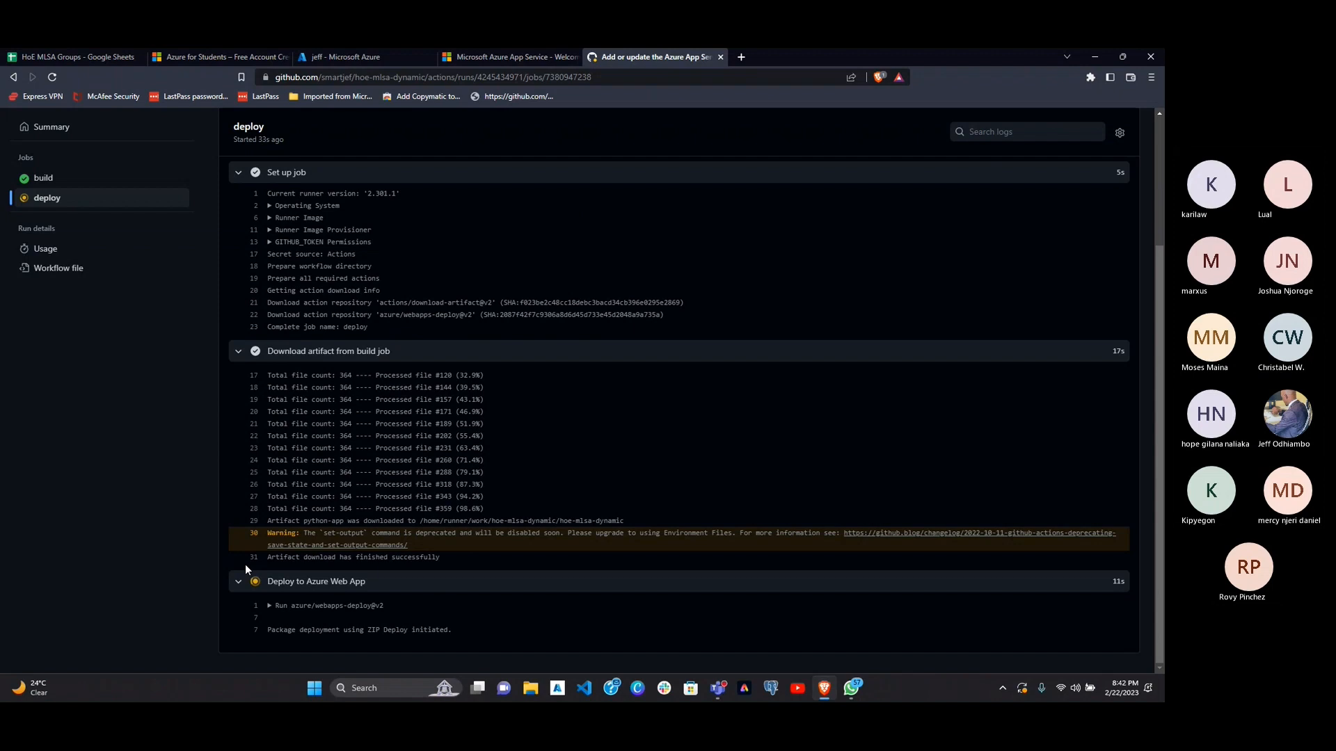
Step: View the workflow run's build job, go back to its deploy job, and enlarge the page
left_click(104, 198)
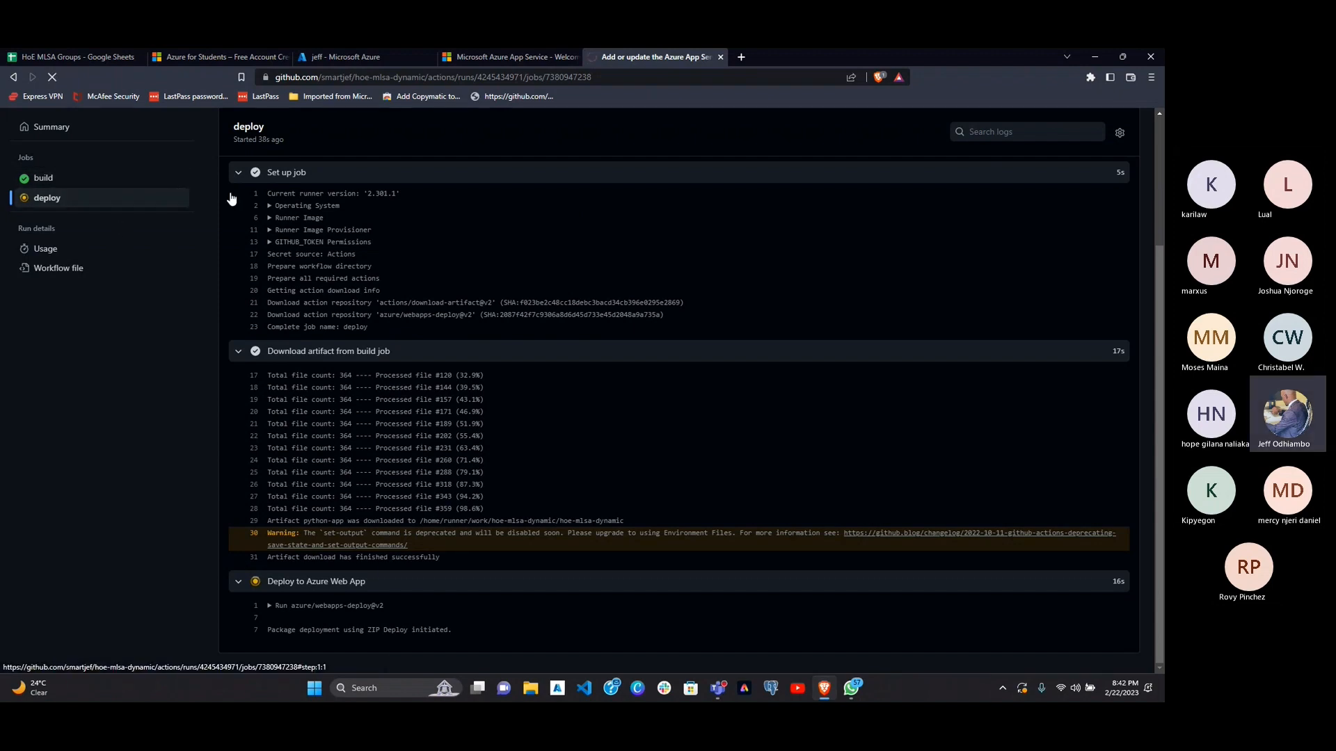
left_click(147, 176)
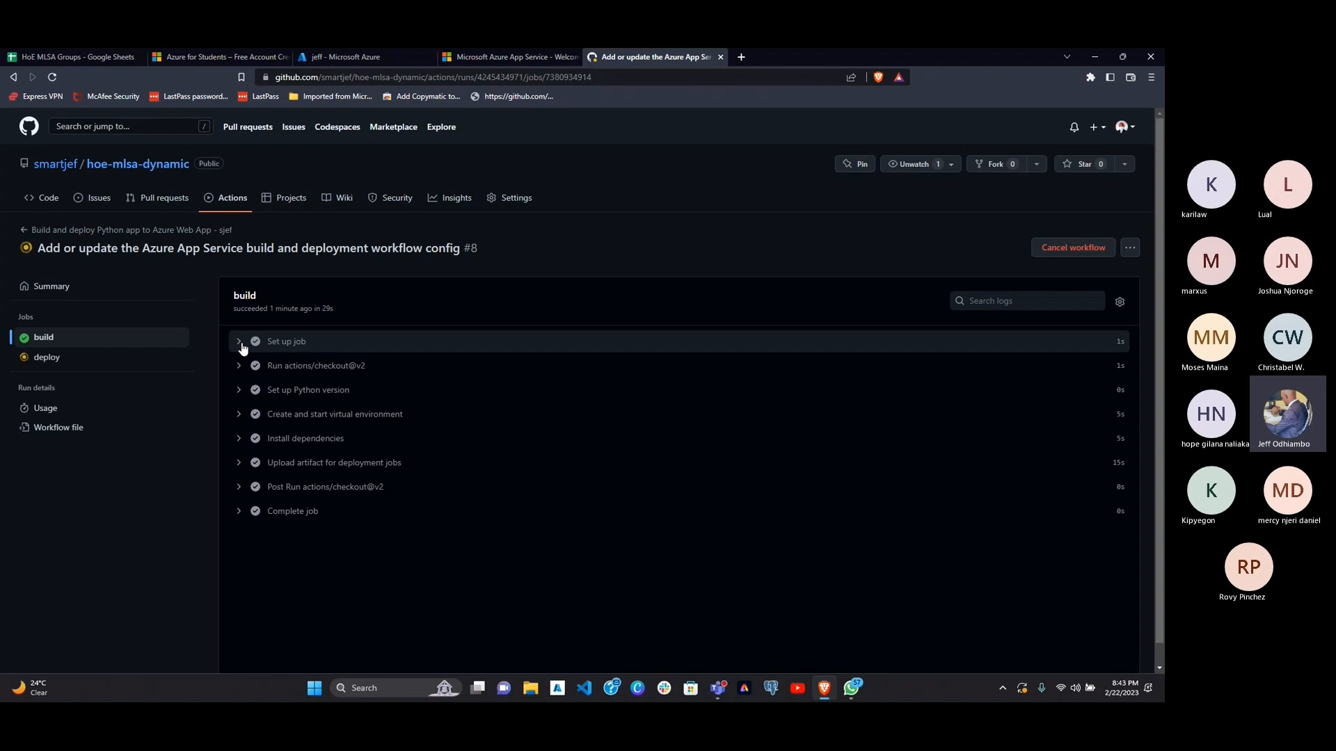
left_click(61, 363)
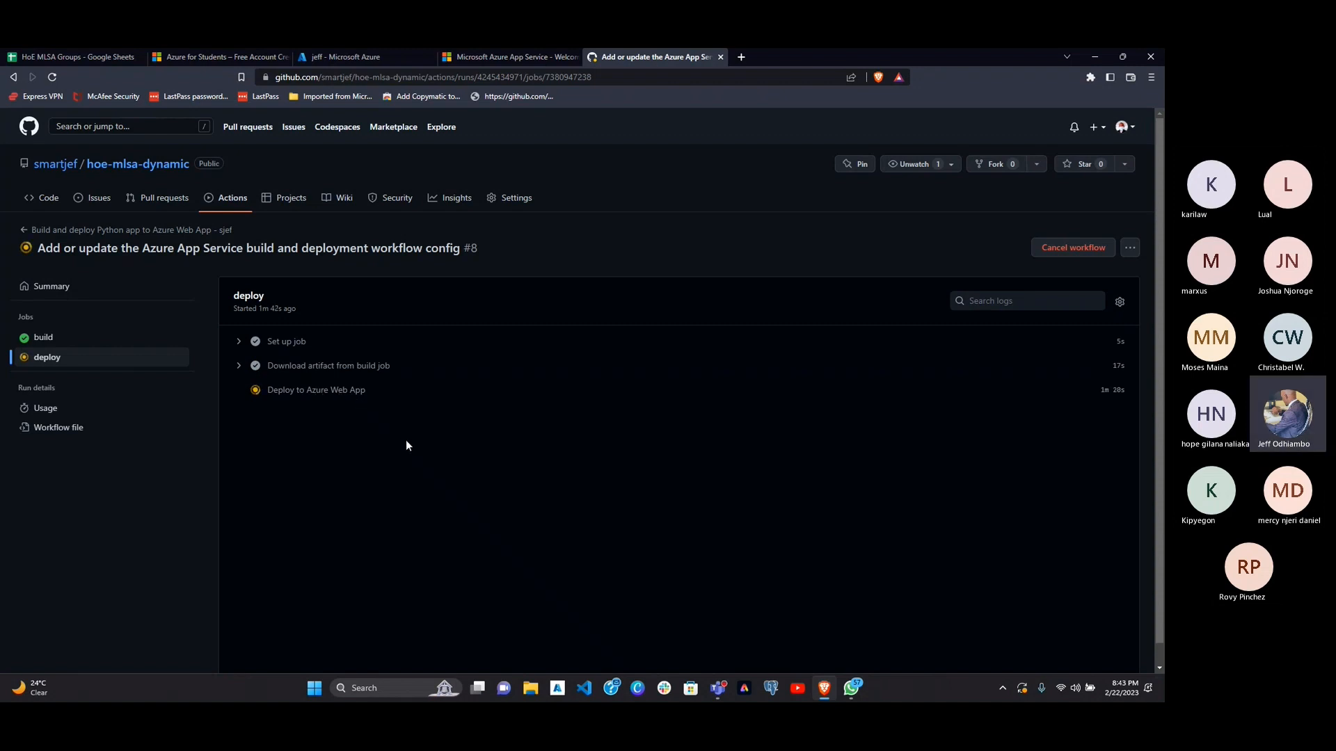
key("ctrl+plus")
key("ctrl+plus")
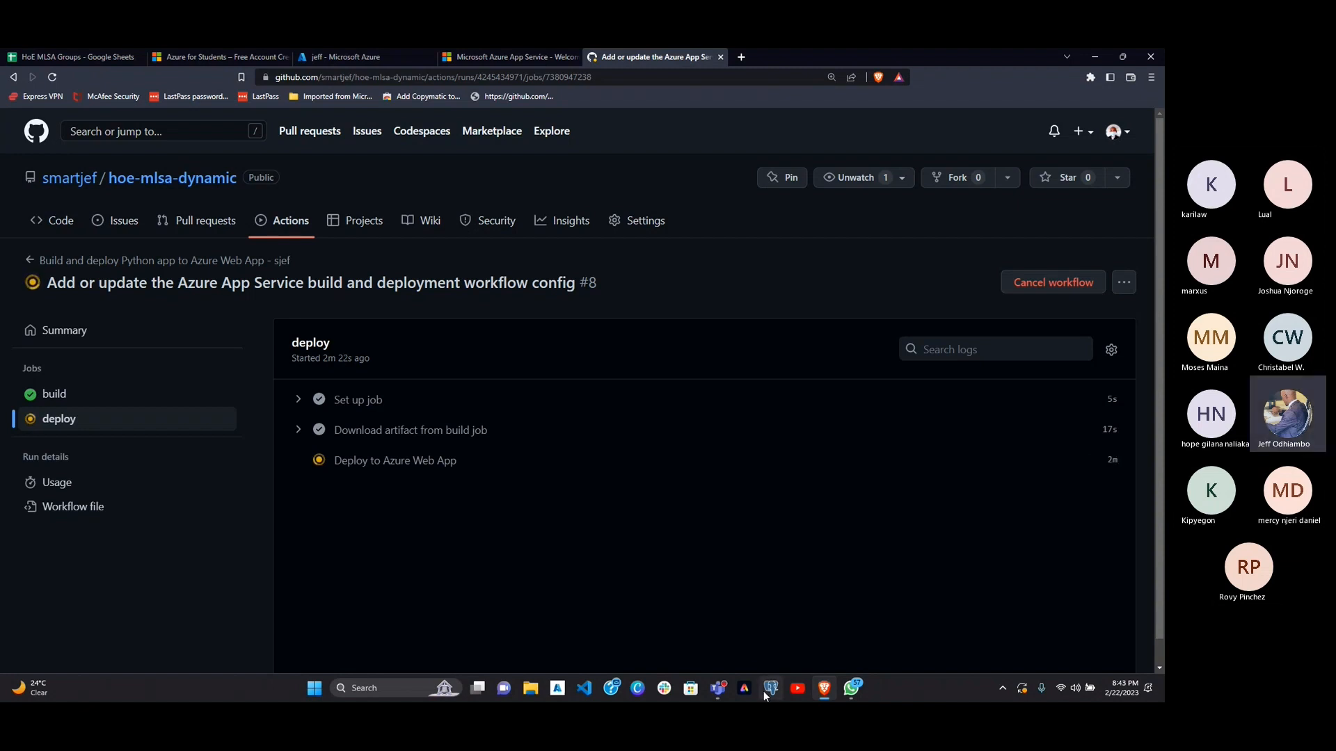
mouse_move(722, 691)
key("F4")
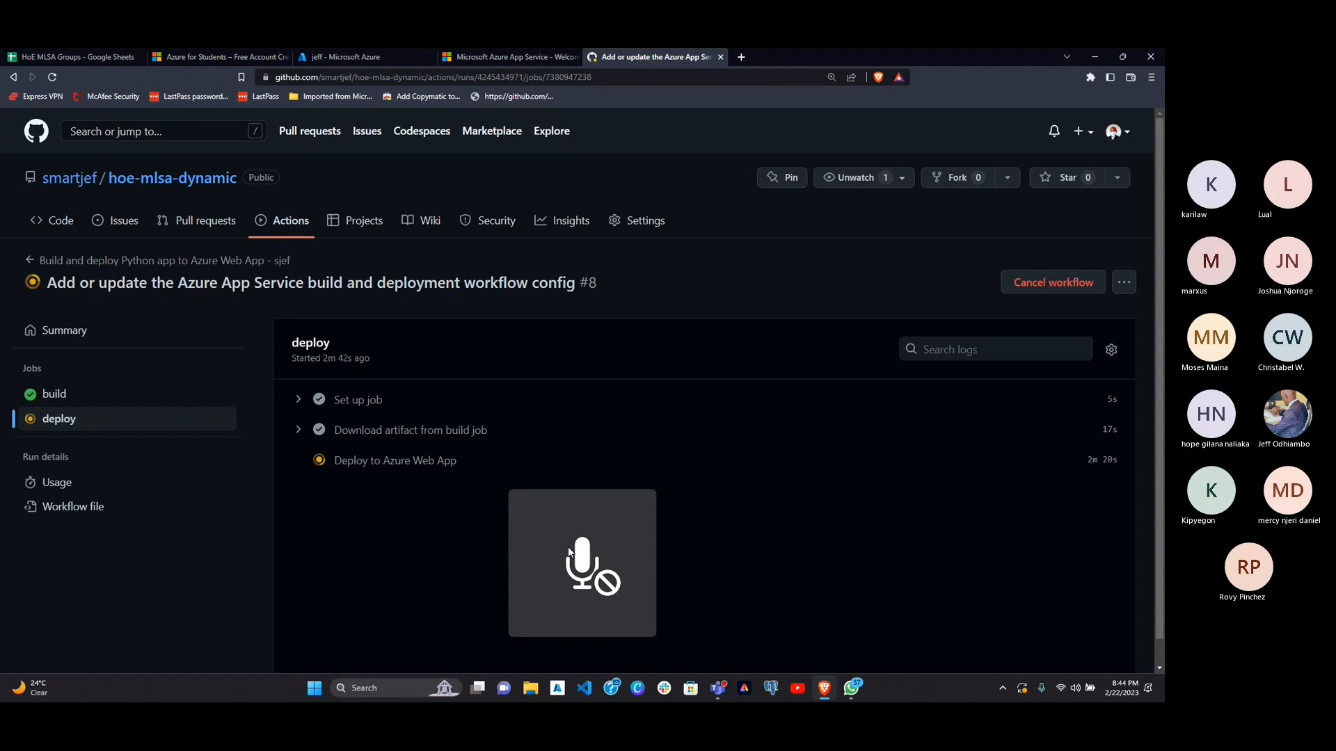
key("F4")
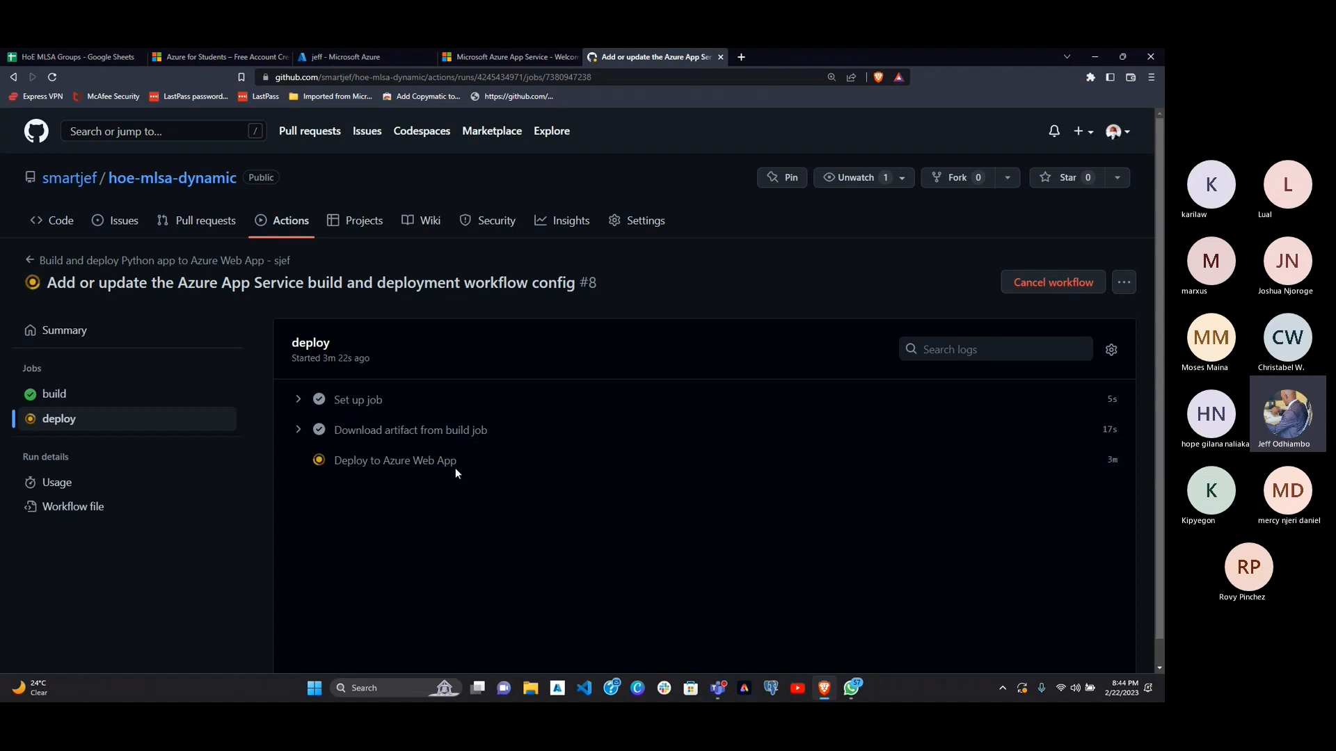
Step: Check the web app's live page at jeff.azurewebsites.net, then return to the portal's Deployment Center and reduce its page zoom
left_click(498, 56)
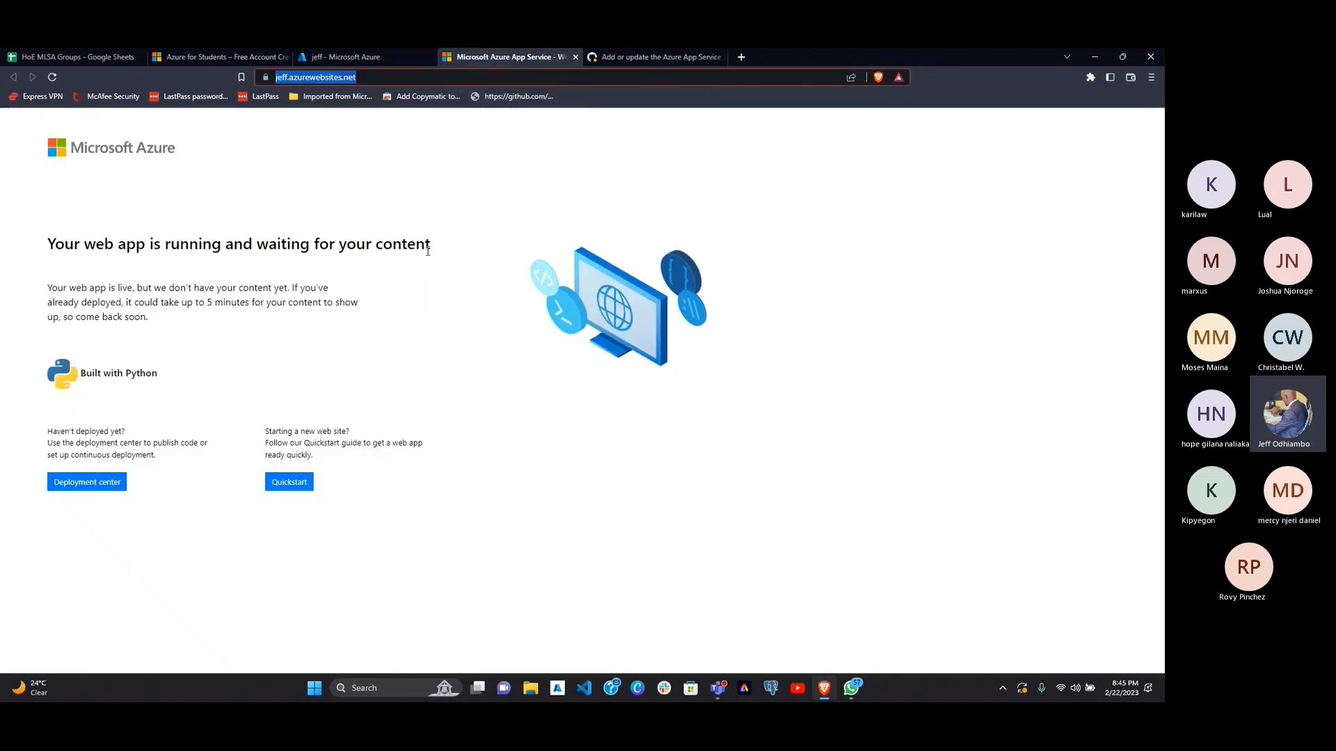
left_click(430, 374)
left_click(386, 58)
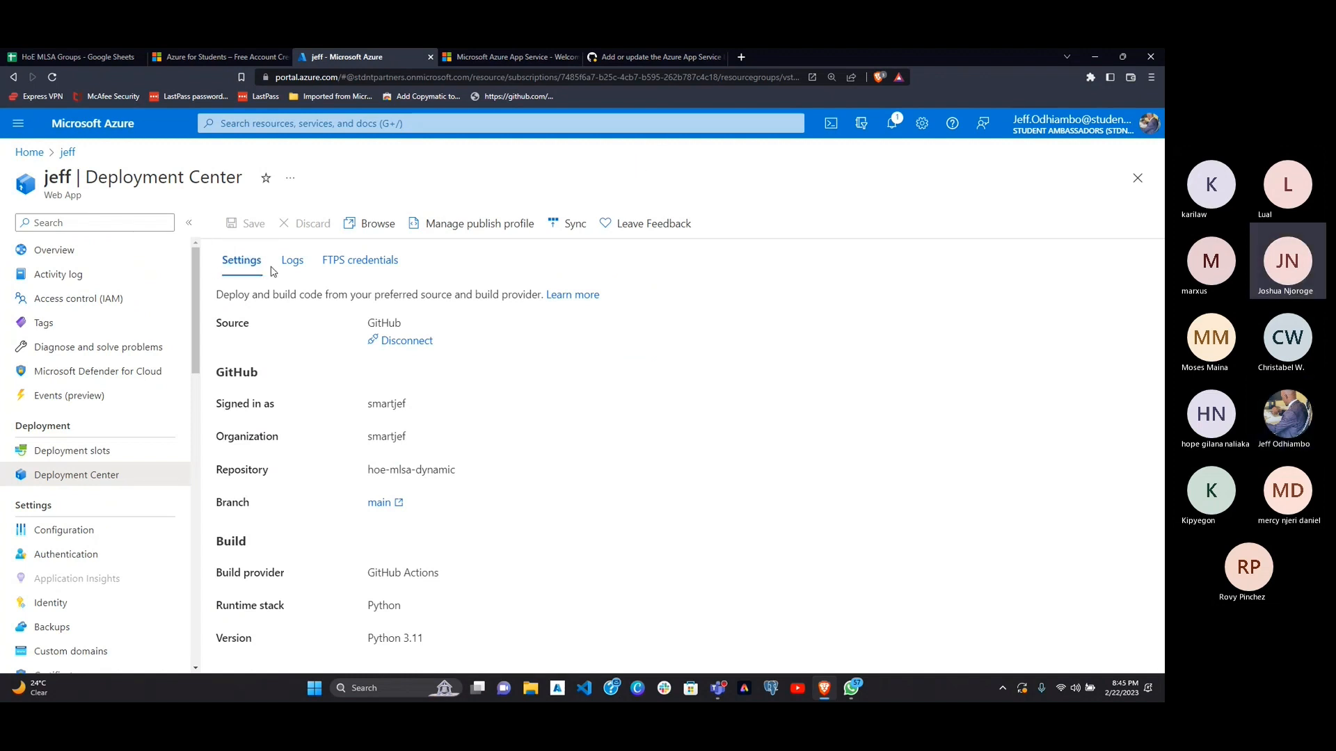
key("ctrl+minus")
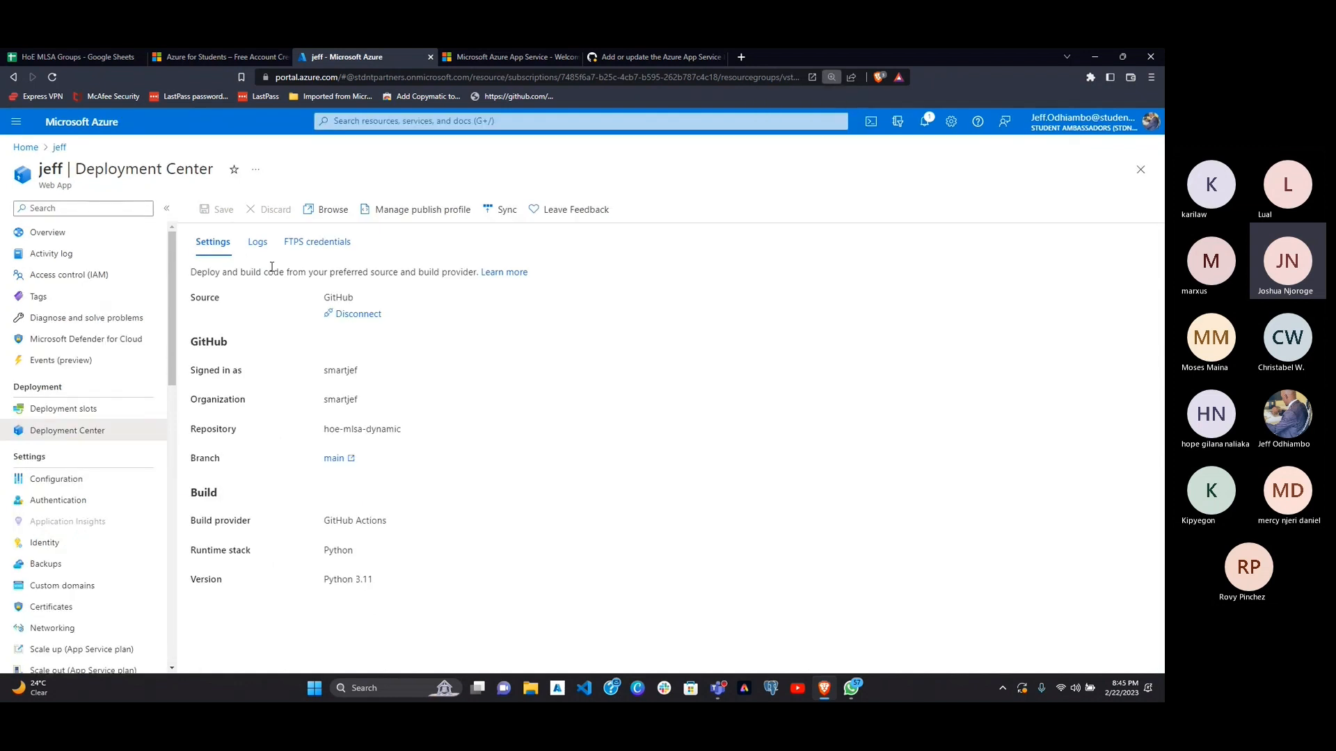
key("ctrl+minus")
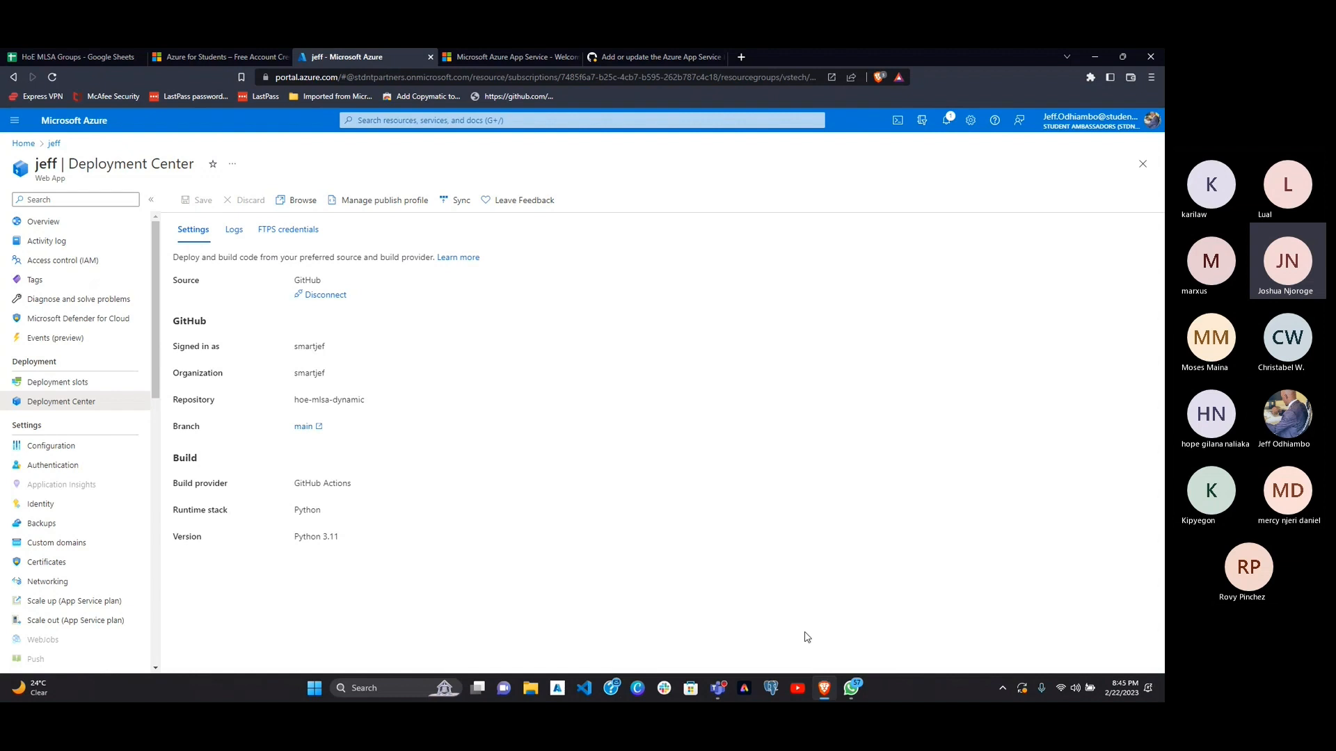
Step: Recheck the GitHub workflow run and return to the web app's Deployment Center
mouse_move(850, 687)
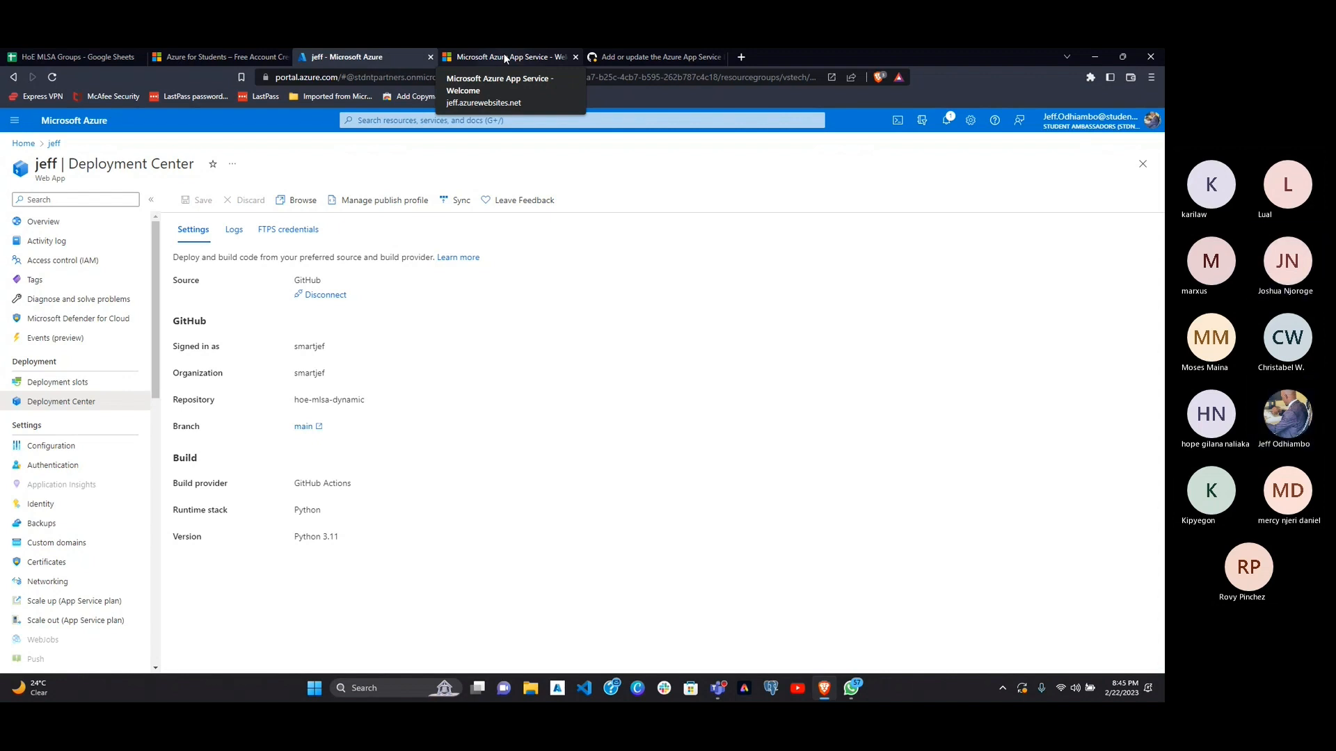
left_click(609, 55)
left_click(361, 54)
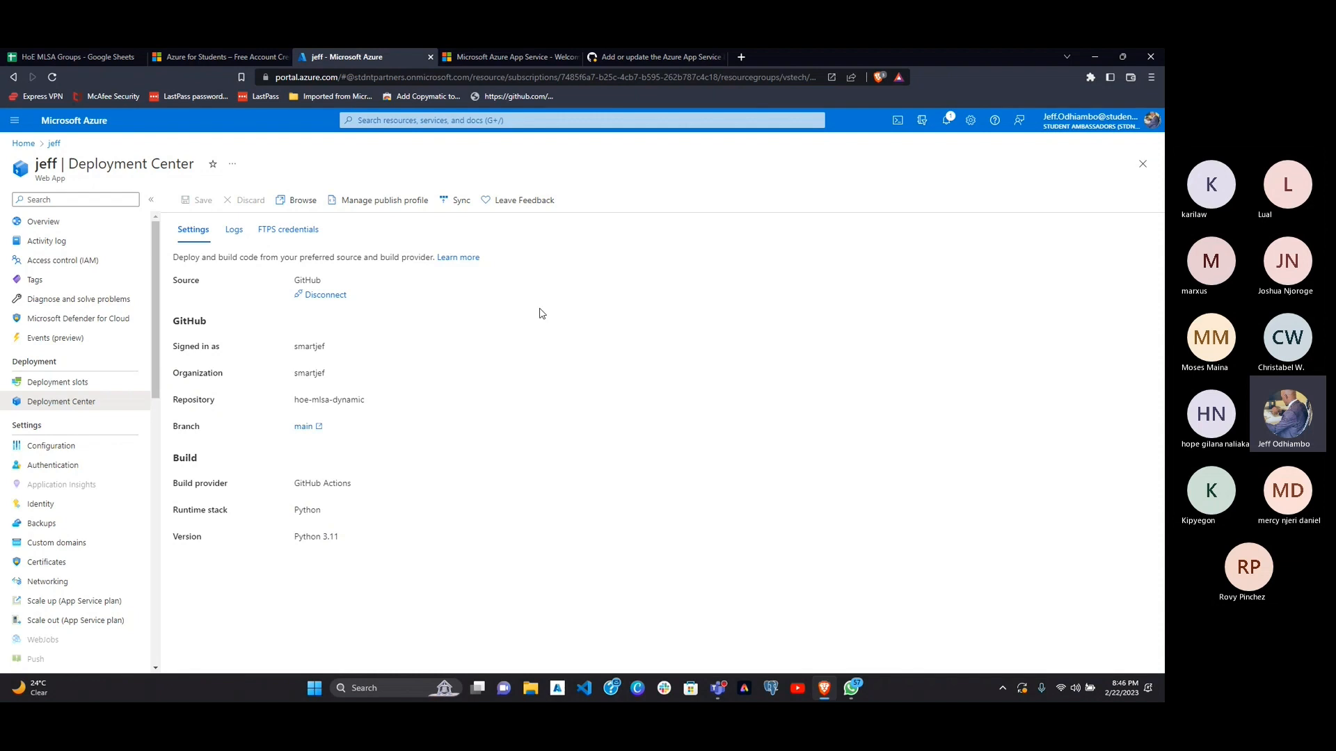
Step: Return to the Azure portal home page, search for "virtua", and open the Virtual machines service
left_click(21, 144)
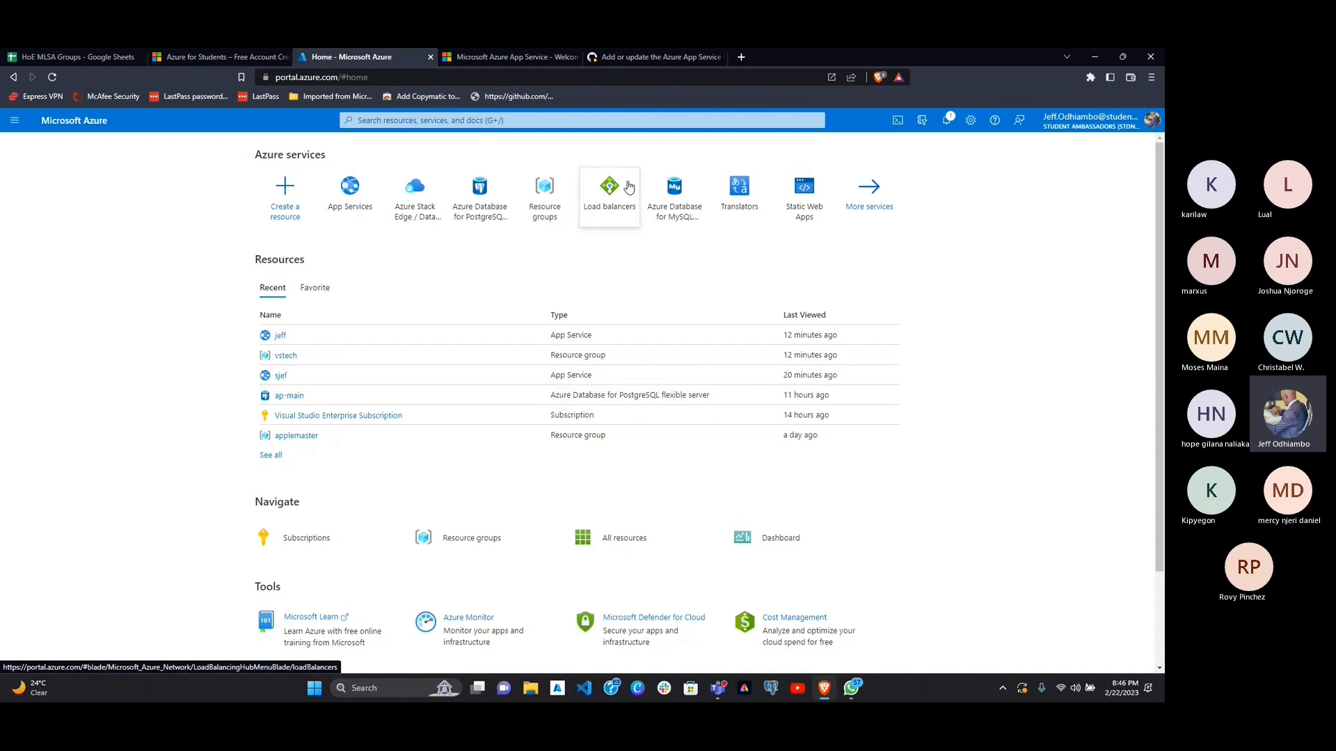
left_click(388, 121)
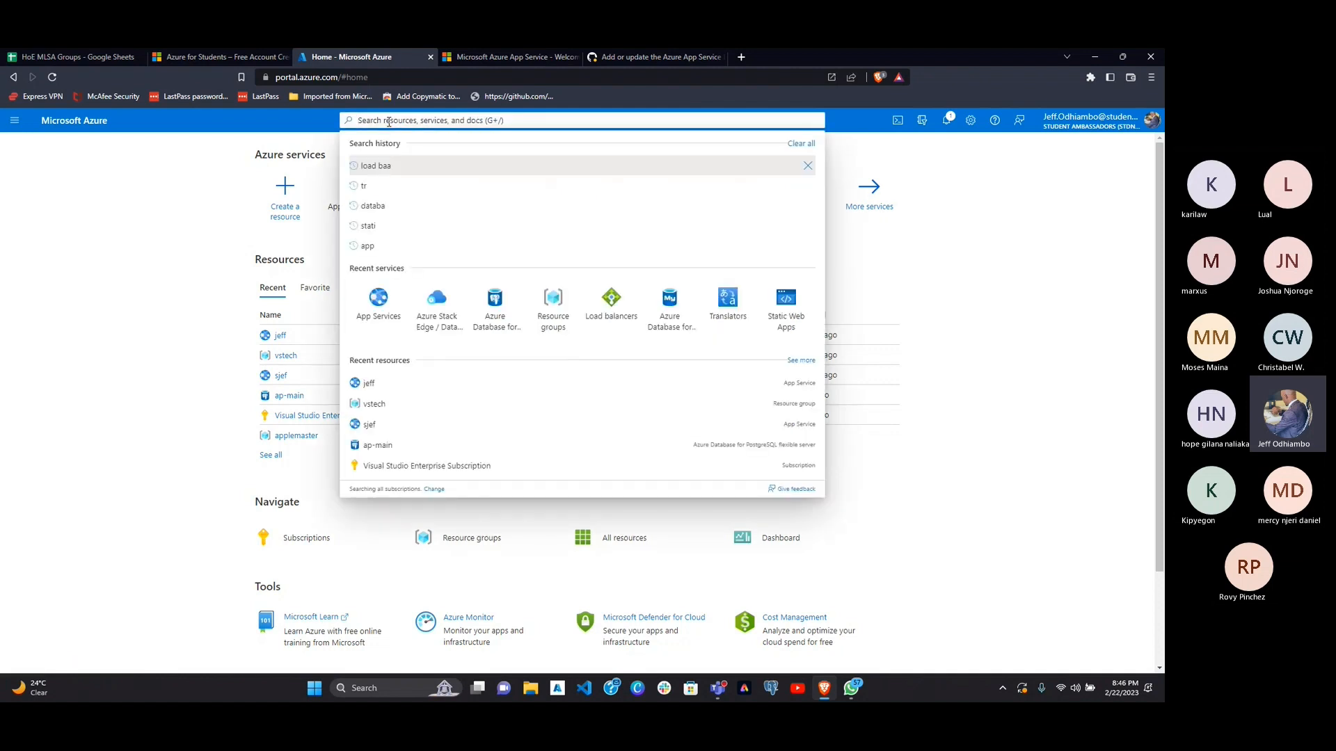
type("vi")
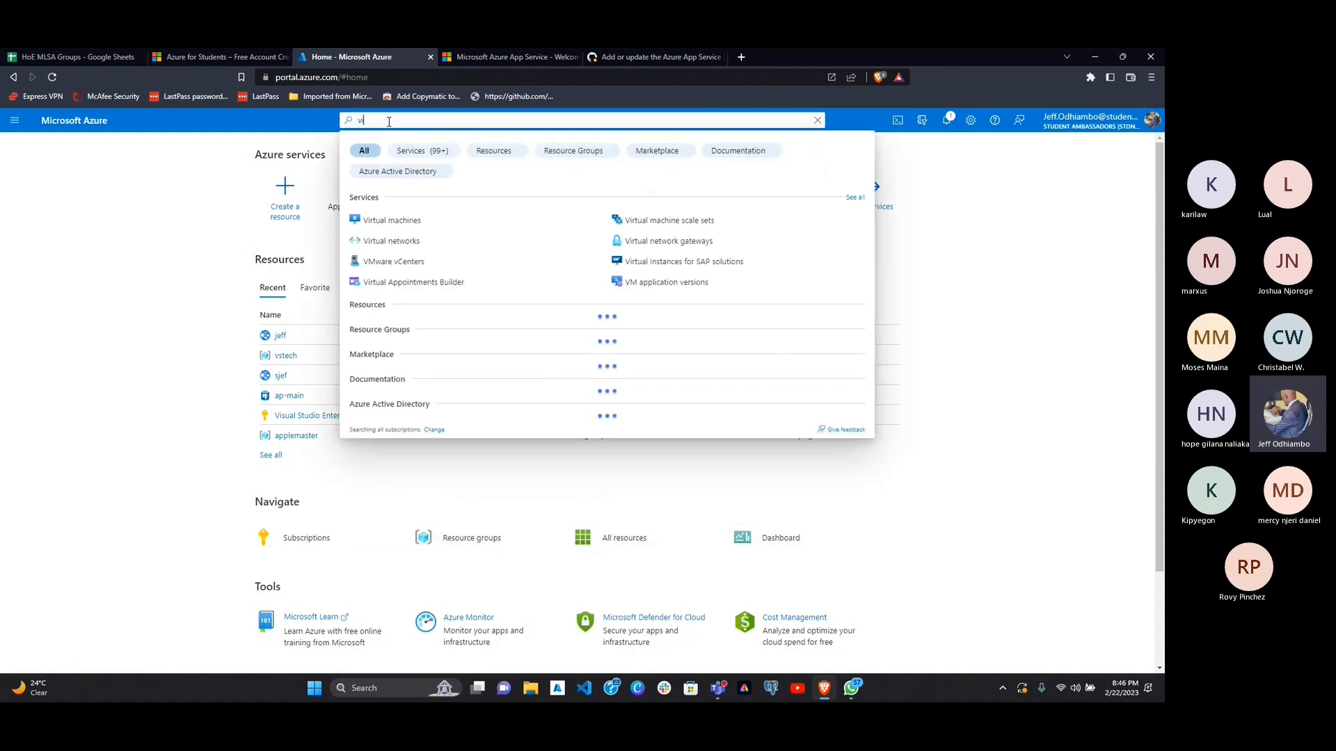
type("rtua")
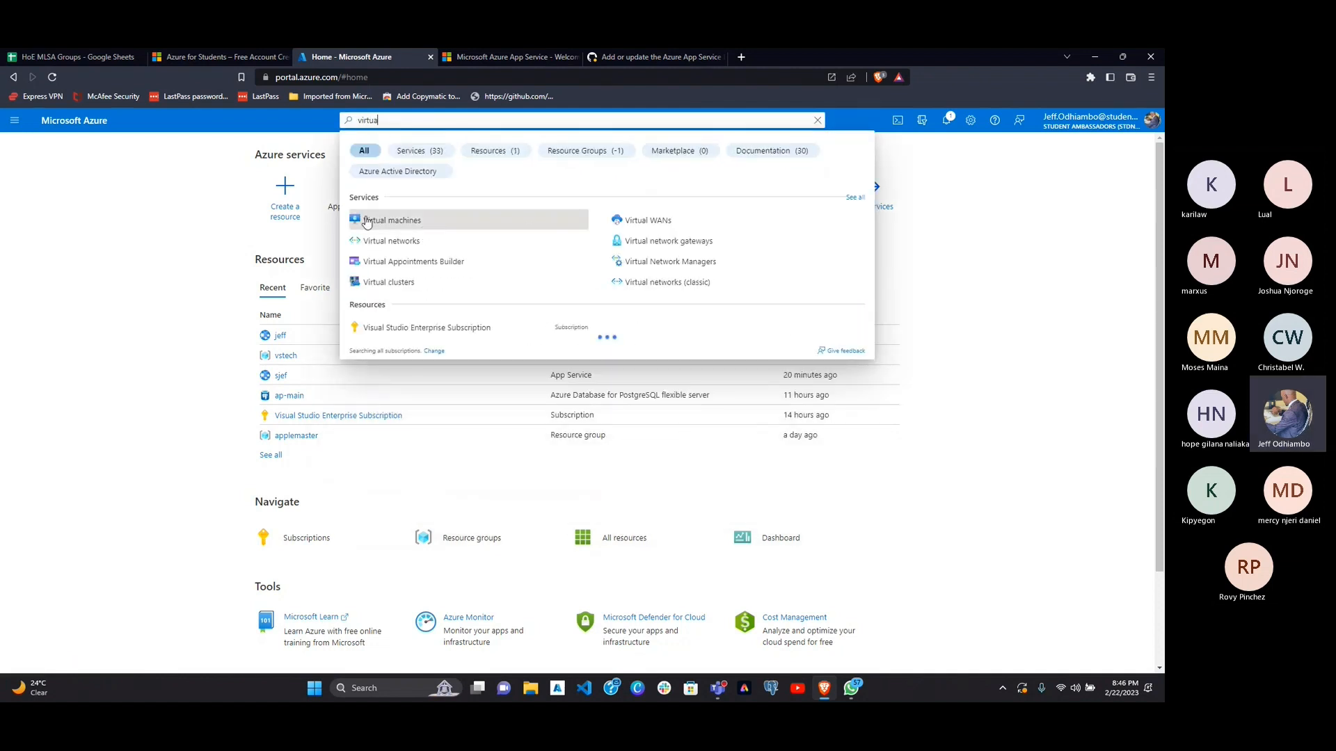
left_click(420, 221)
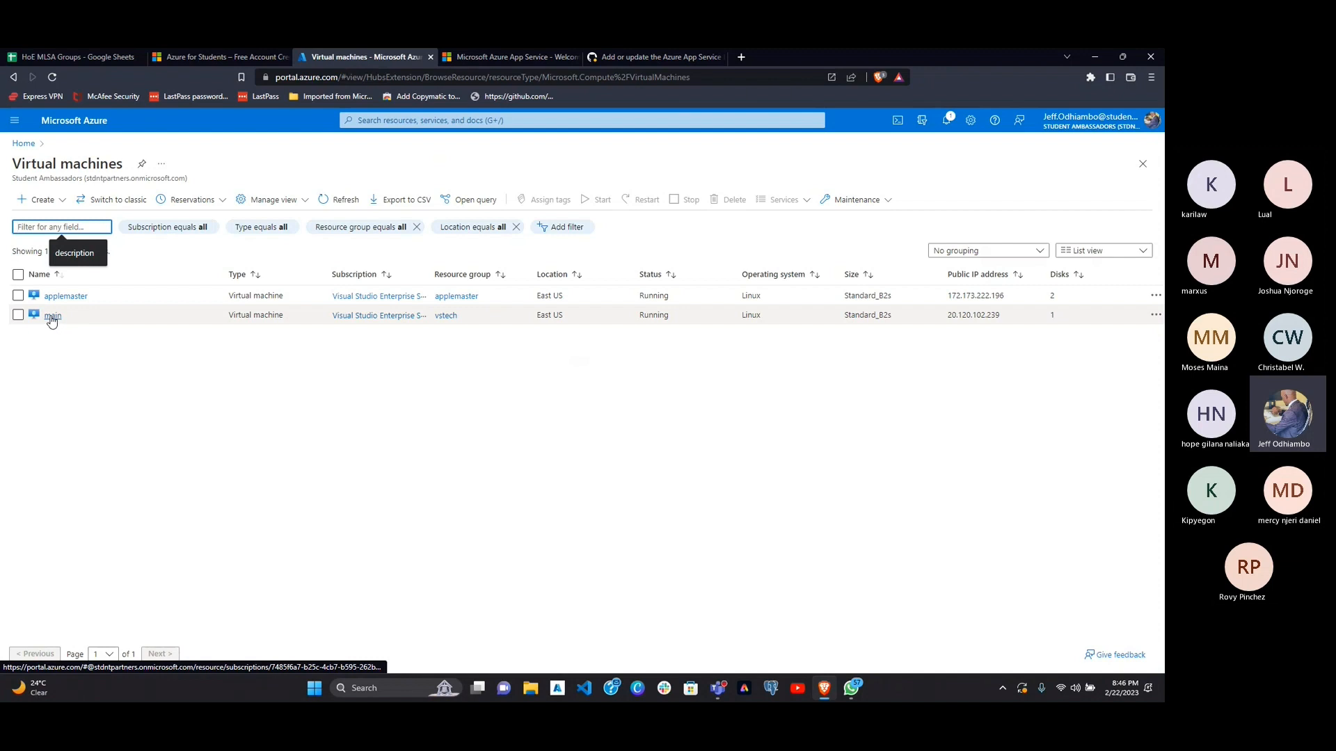
Step: Open the overview of the virtual machine named main and view its connection options without choosing one
left_click(53, 316)
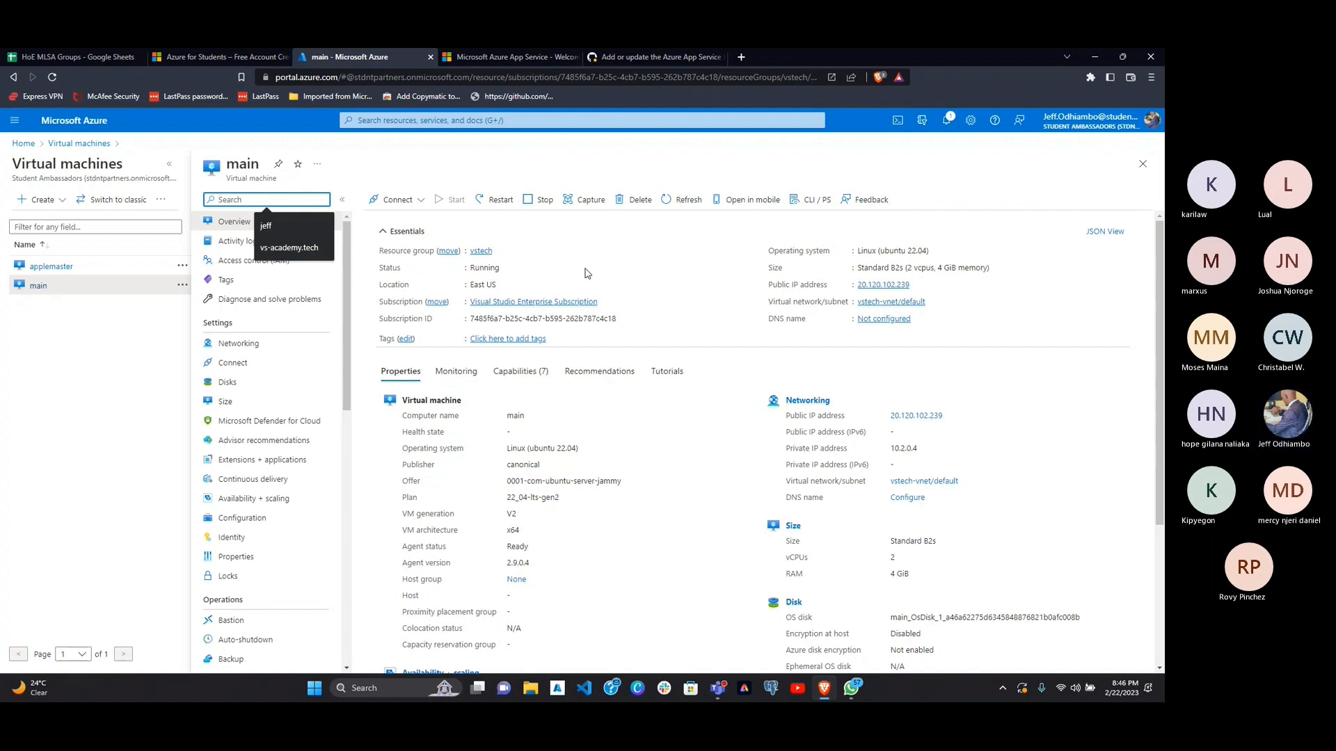
left_click(397, 200)
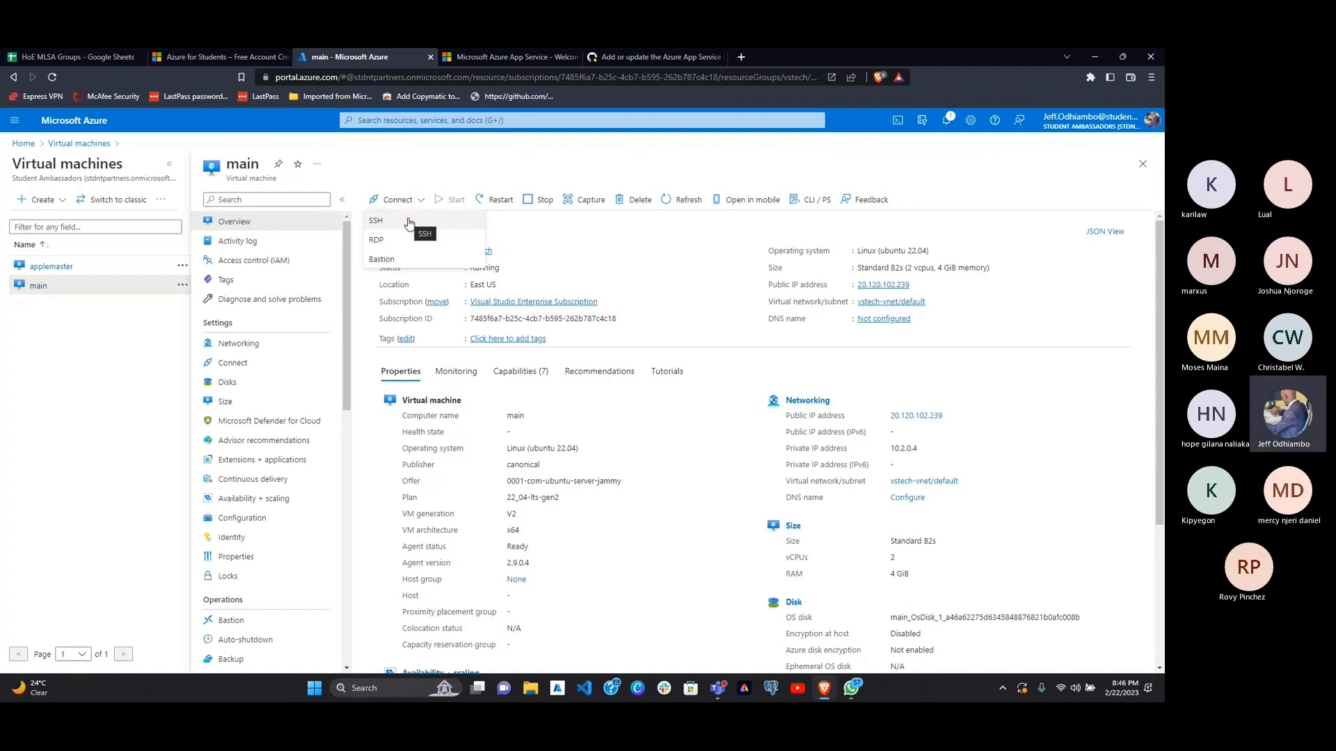
left_click(716, 273)
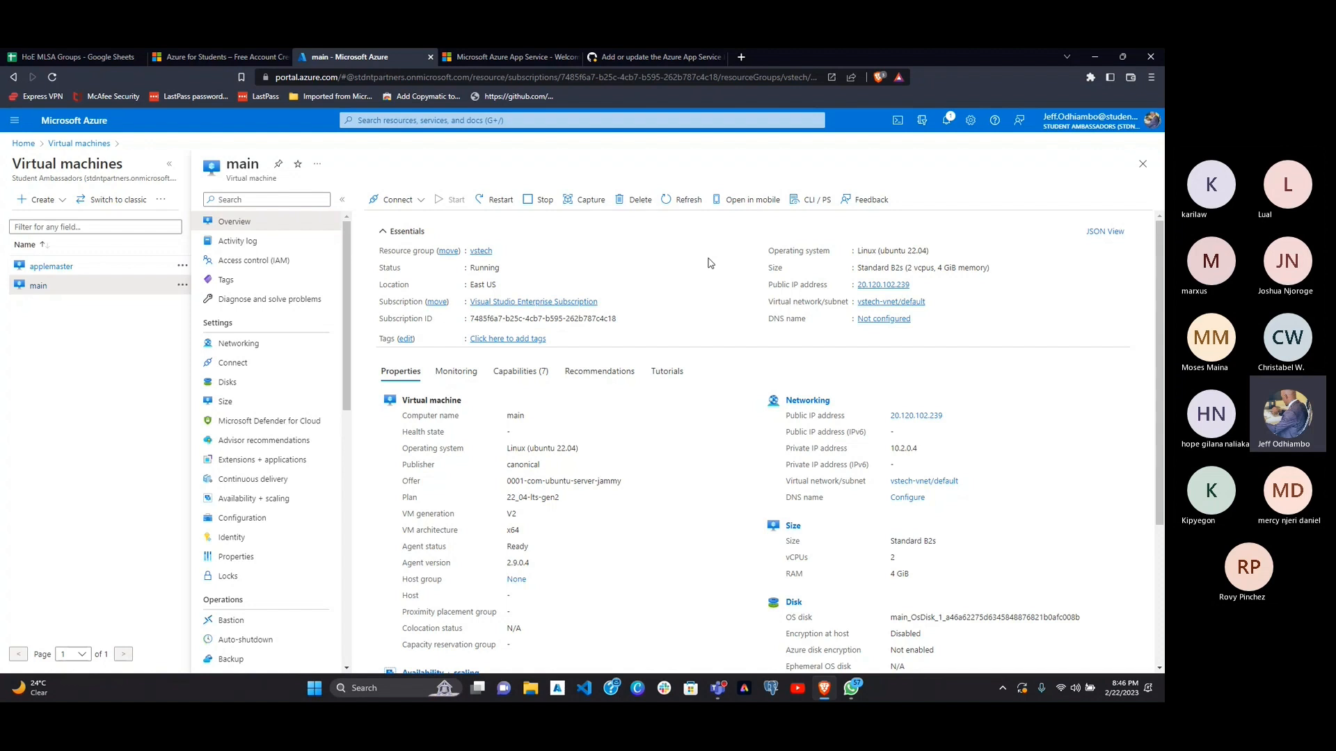
Step: Switch to a new Command Prompt window, maximize it, and enlarge its text
key("super")
type("cm")
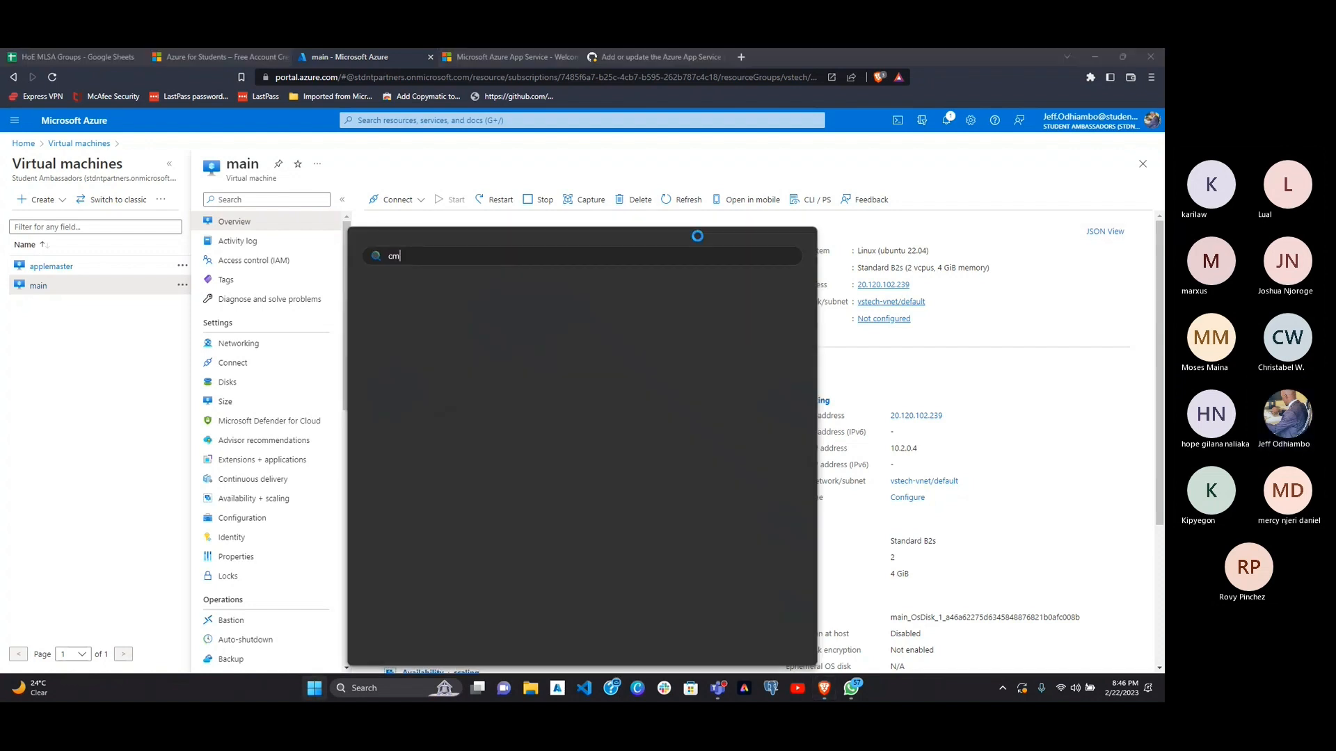
type("d")
key("Escape")
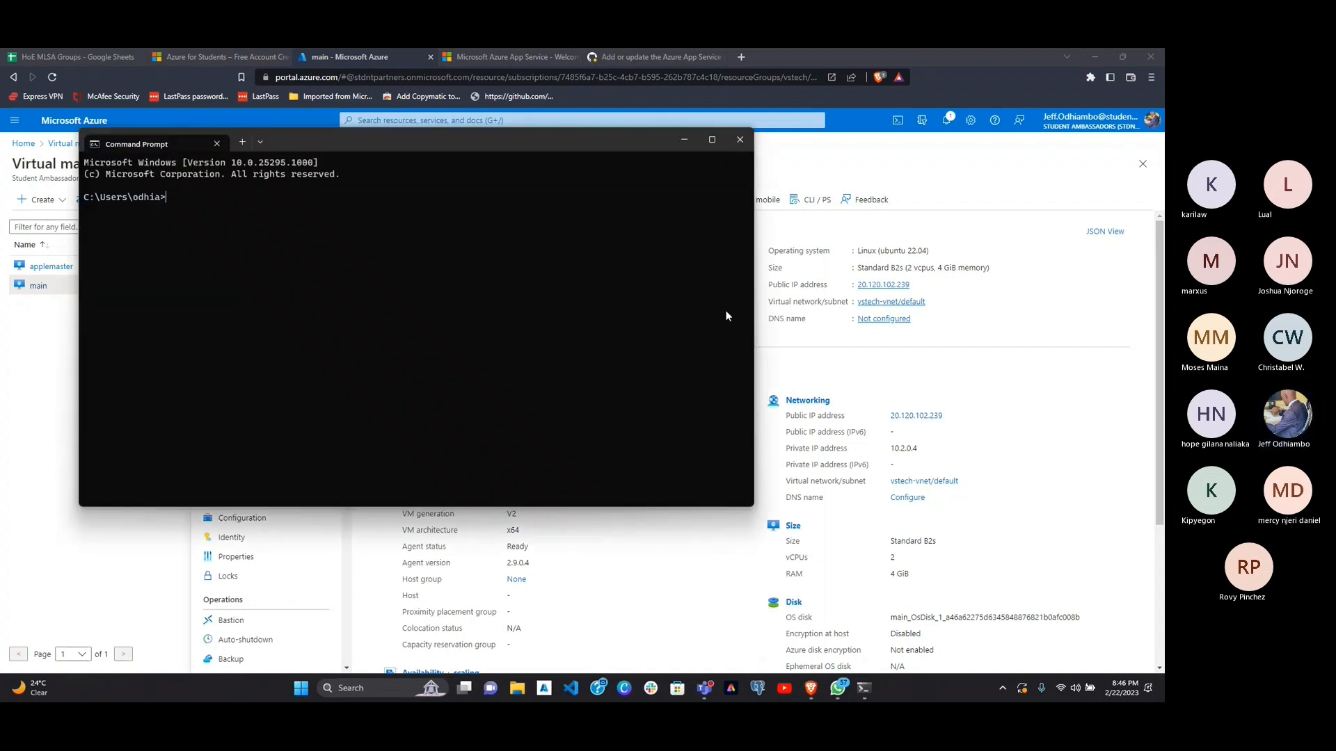
left_click(711, 140)
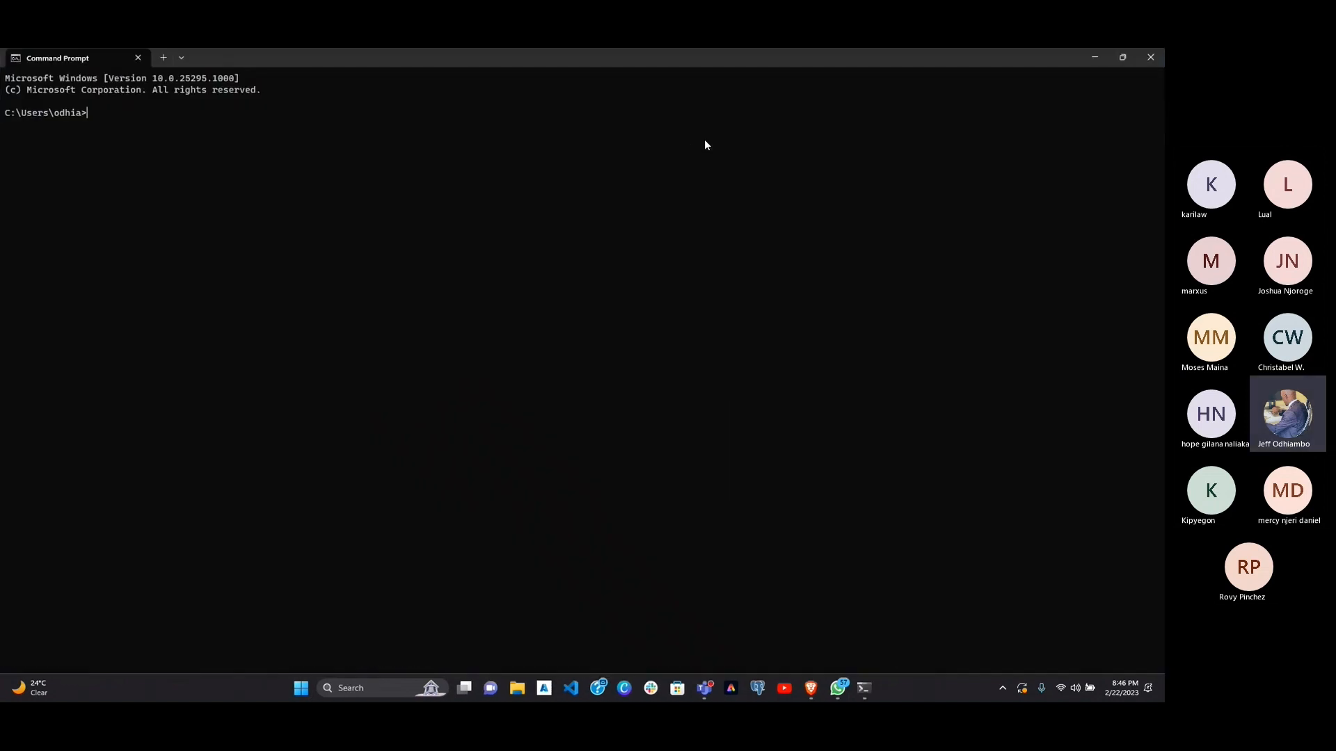
scroll(704, 141, "up", 4)
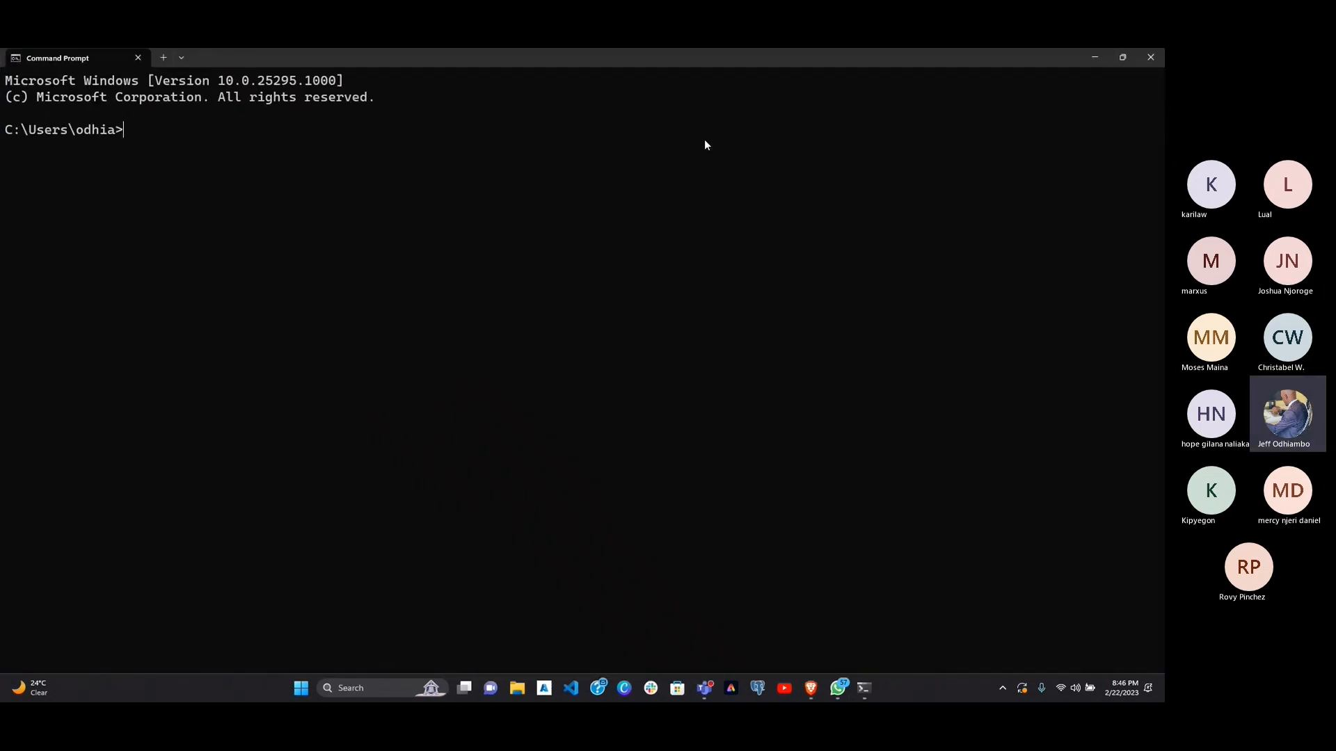
Step: Begin an ssh command at the prompt, removing the -i option from it
type("ssh")
type("-i")
key("BackSpace")
key("BackSpace")
key("BackSpace")
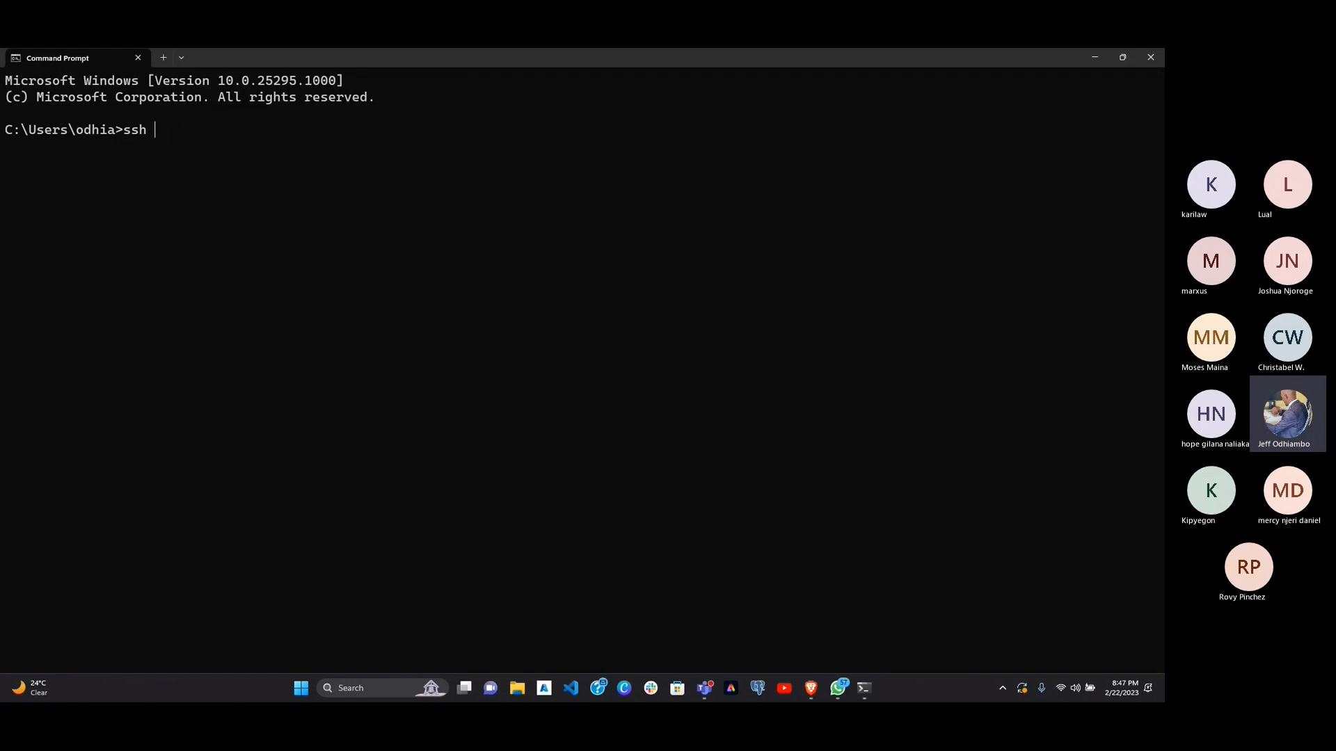